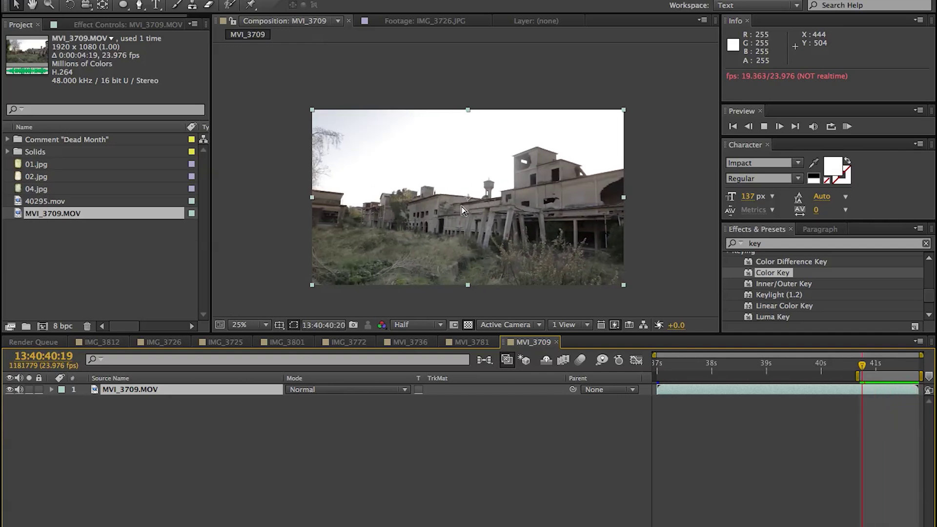
- Stop playback, apply the Color Key effect to the MVI_3709.MOV layer, and sample the white sky as its key color
key("space")
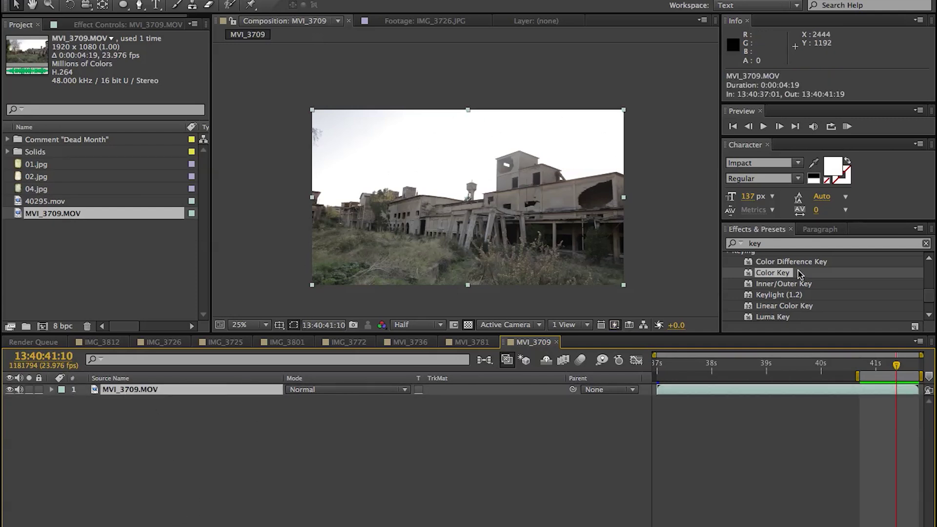
left_click_drag(766, 277, 864, 393)
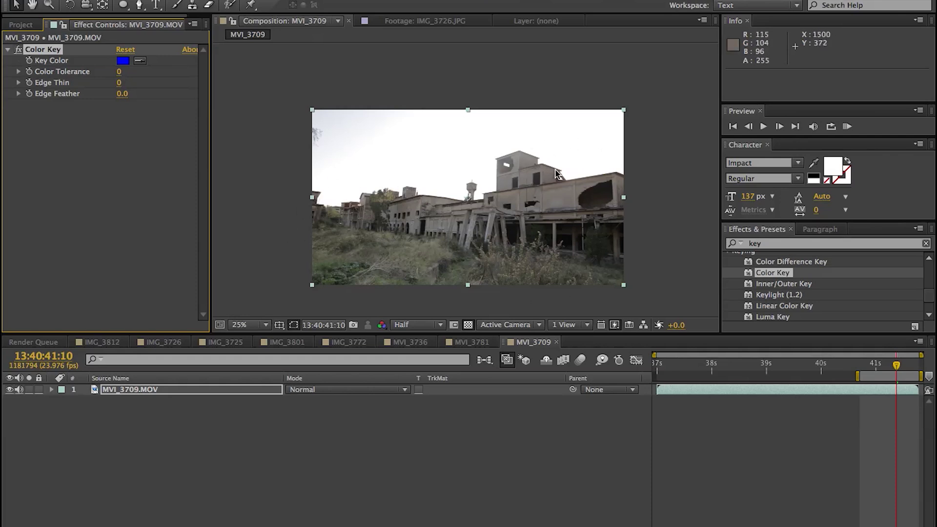
left_click(140, 61)
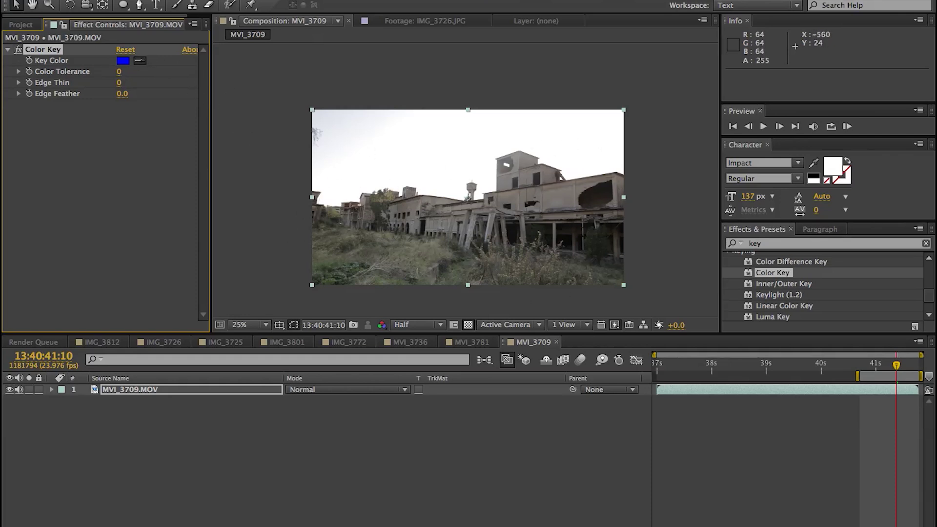
left_click(440, 155)
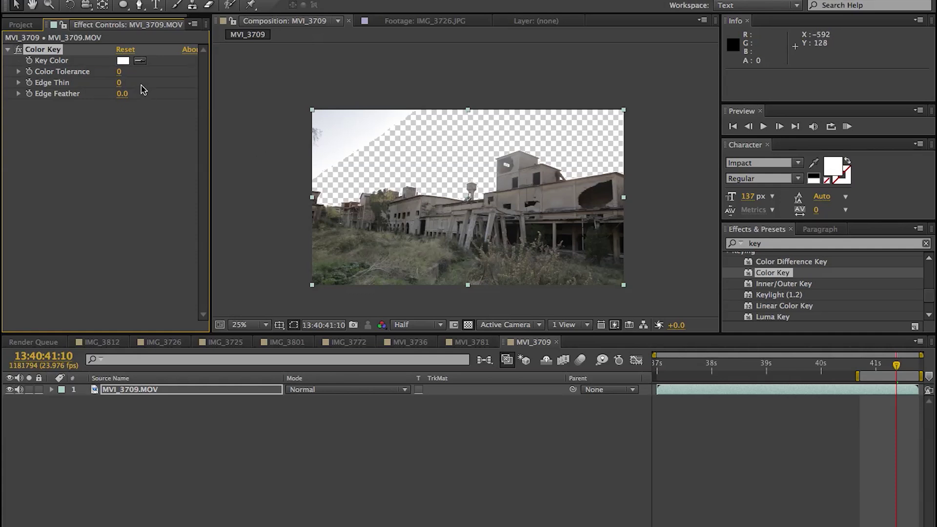
- Set the Color Key's Color Tolerance to 156 and Edge Feather to 1.7, and turn off the transparency grid
left_click_drag(118, 72, 174, 76)
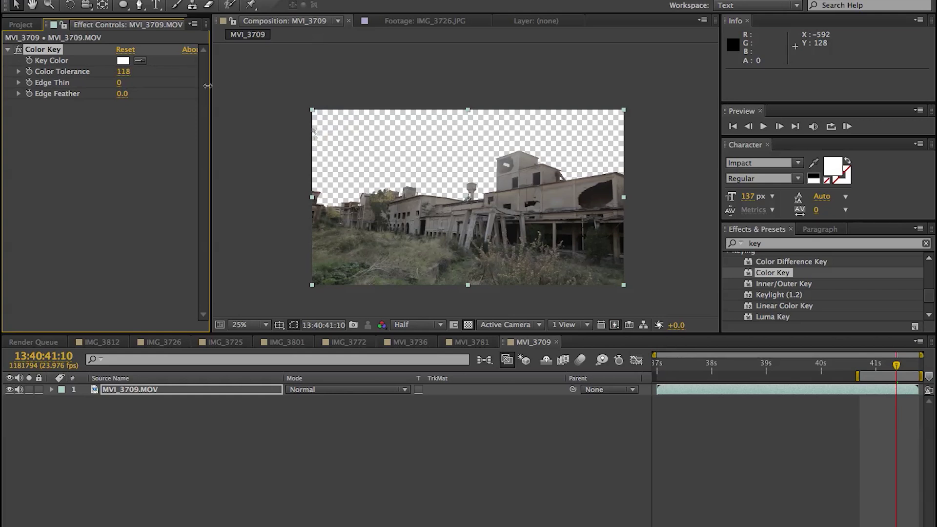
left_click(467, 325)
left_click(468, 325)
left_click(468, 325)
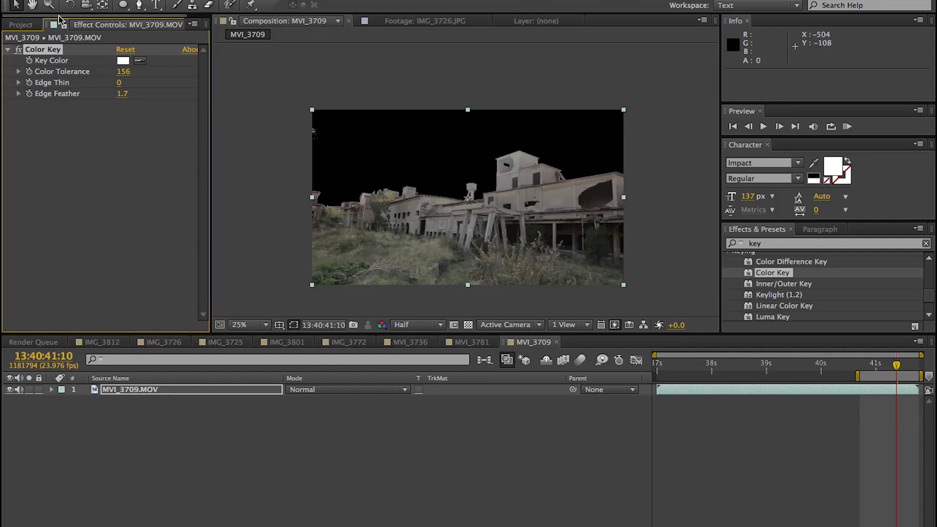
- Place the 40295.mov sky clip beneath the keyed MVI_3709.MOV layer, and solo it to scrub through its cloud motion
left_click(34, 27)
left_click_drag(78, 201, 391, 418)
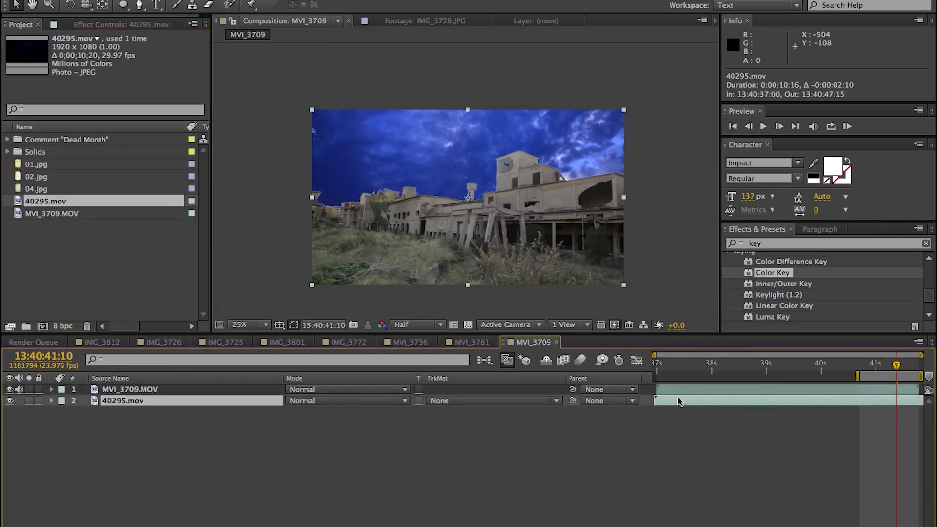
left_click(29, 401)
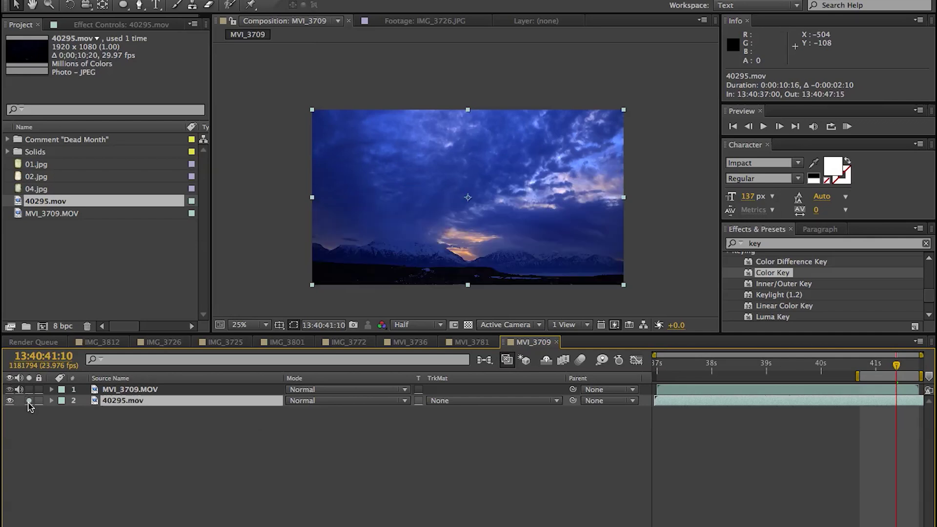
left_click_drag(693, 369, 864, 374)
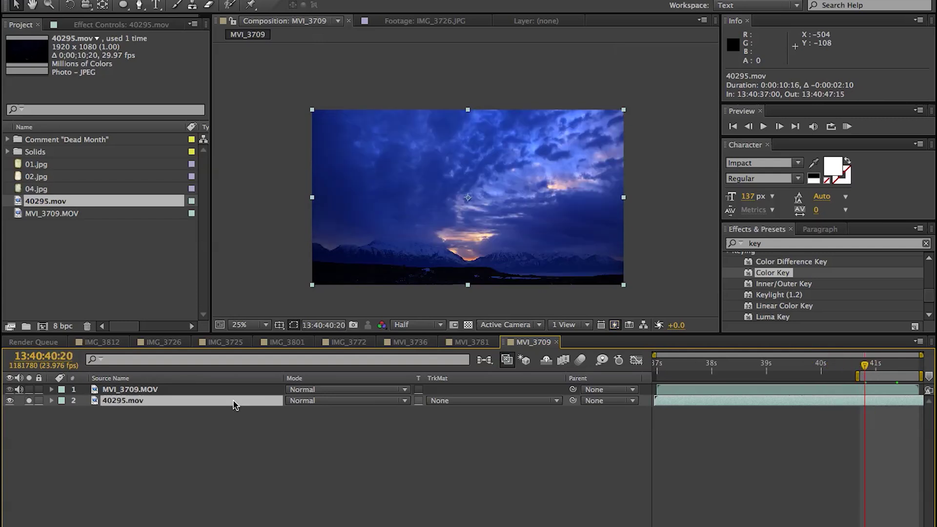
- Time-reverse the 40295.mov sky layer so its clouds move in the opposite direction
right_click(177, 403)
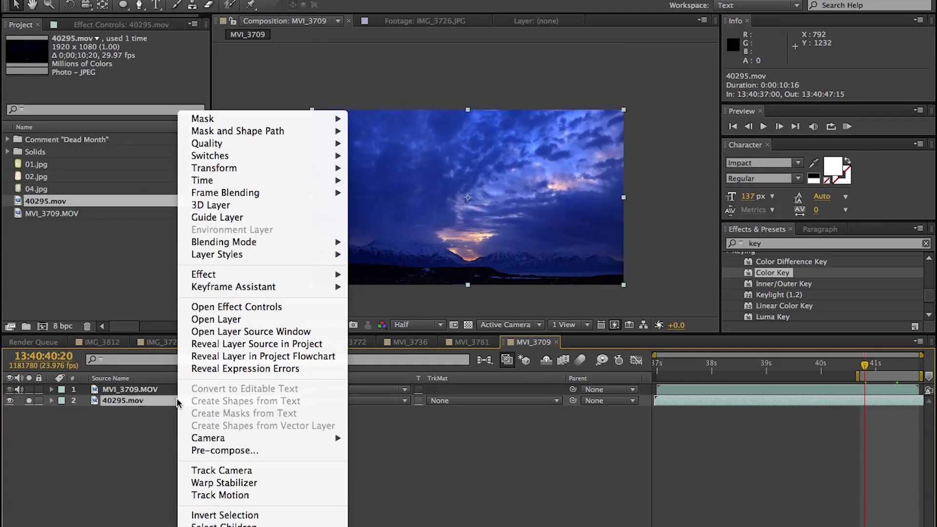
mouse_move(273, 180)
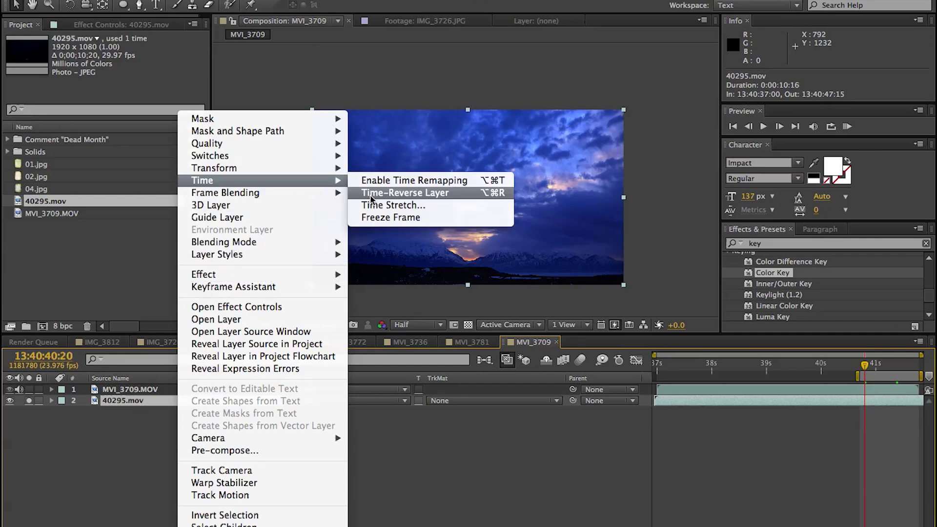
left_click(409, 194)
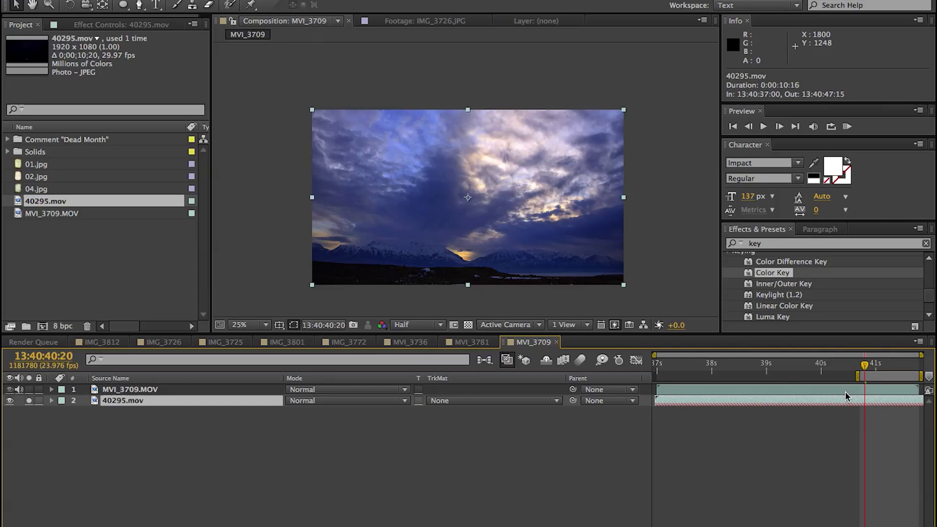
- Shift the start of the reversed sky layer to 13:40:37:23 and raise its picture to position 960, 344 in the unsoloed composite
left_click_drag(718, 403, 767, 407)
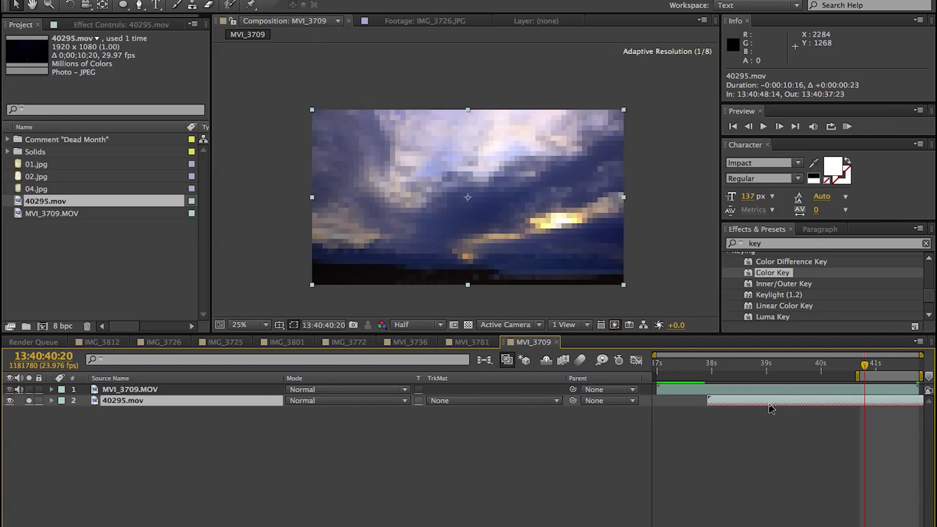
left_click_drag(864, 366, 859, 367)
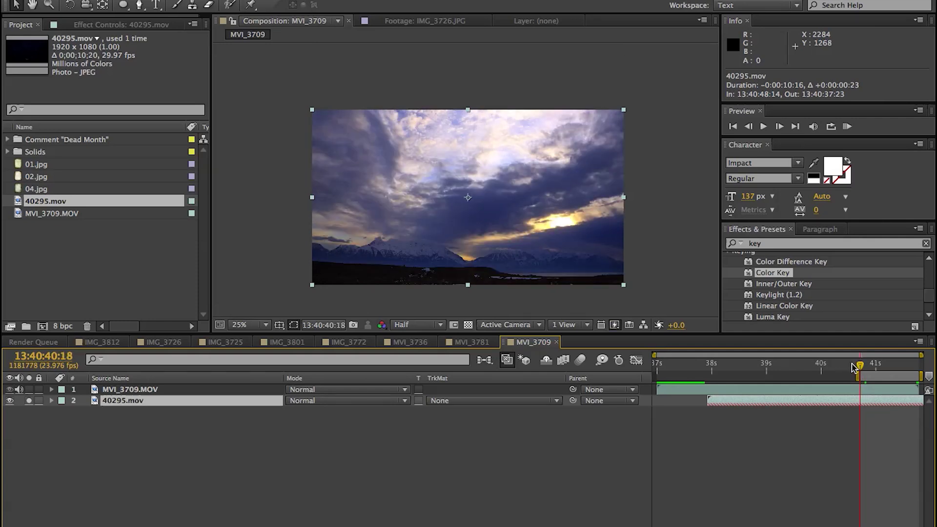
left_click(28, 402)
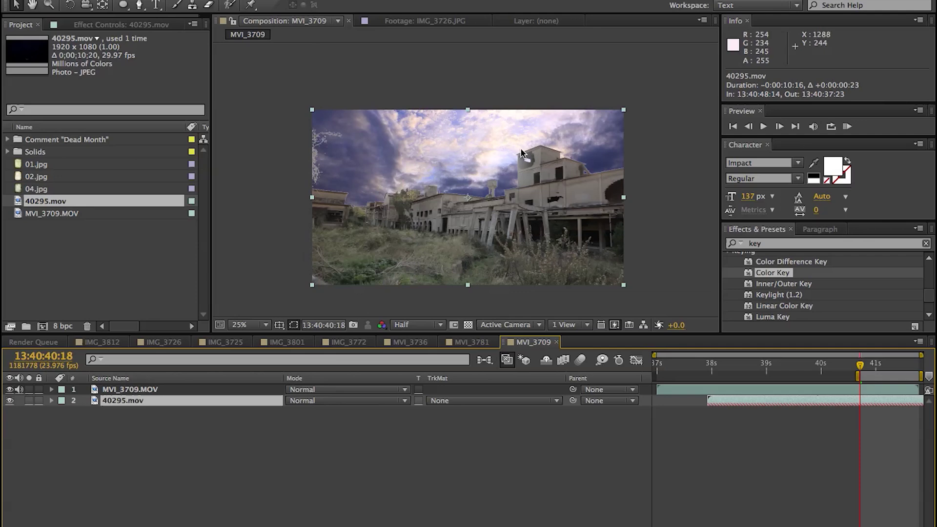
left_click_drag(478, 163, 478, 129)
- Apply Curves to the 40295.mov layer, lifting the black point and slightly lowering the upper curve, and preview the composite
key("period")
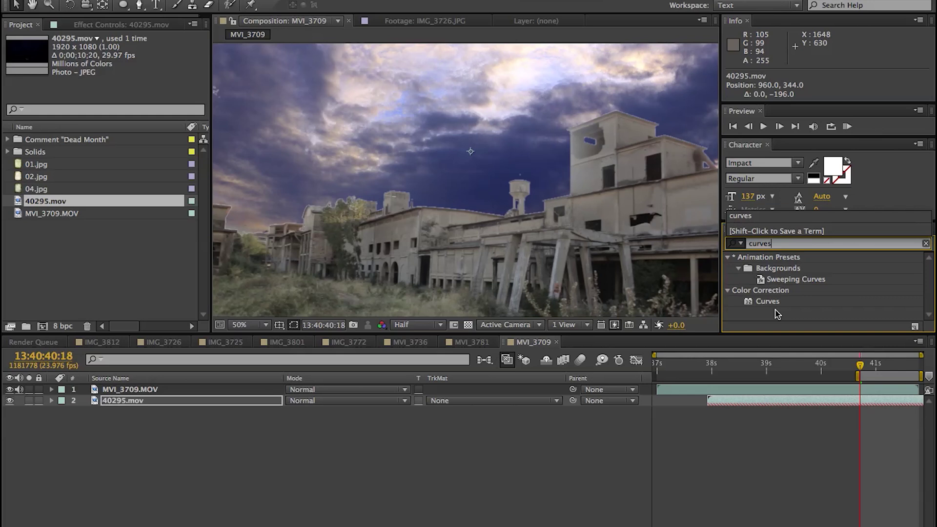
left_click_drag(768, 300, 836, 404)
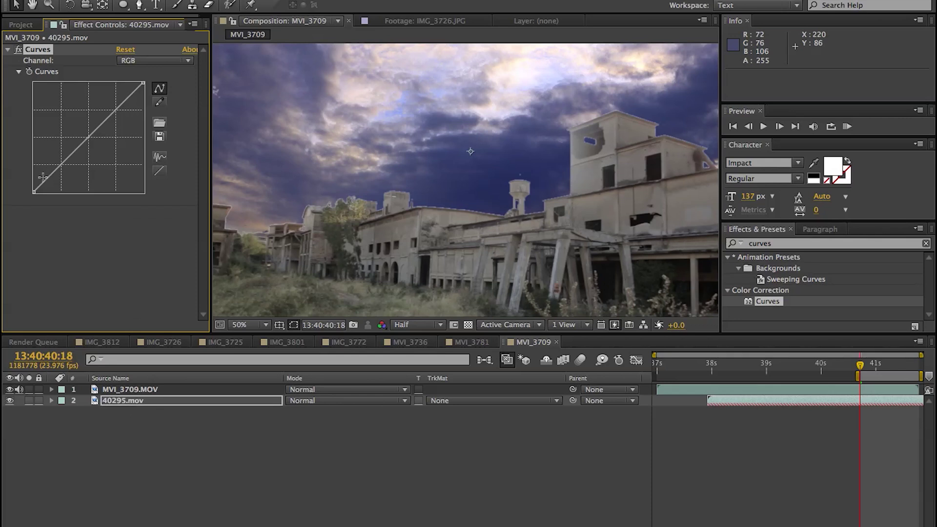
left_click_drag(34, 190, 32, 172)
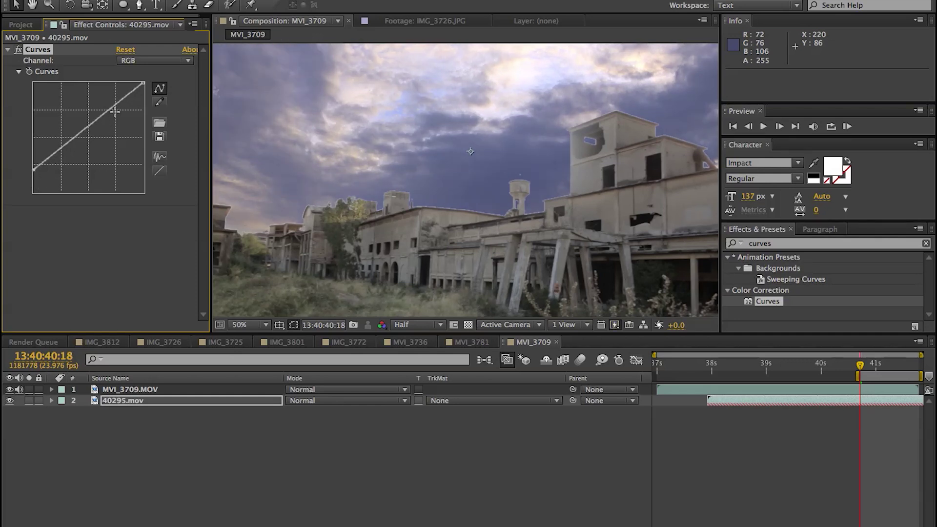
left_click_drag(115, 111, 115, 113)
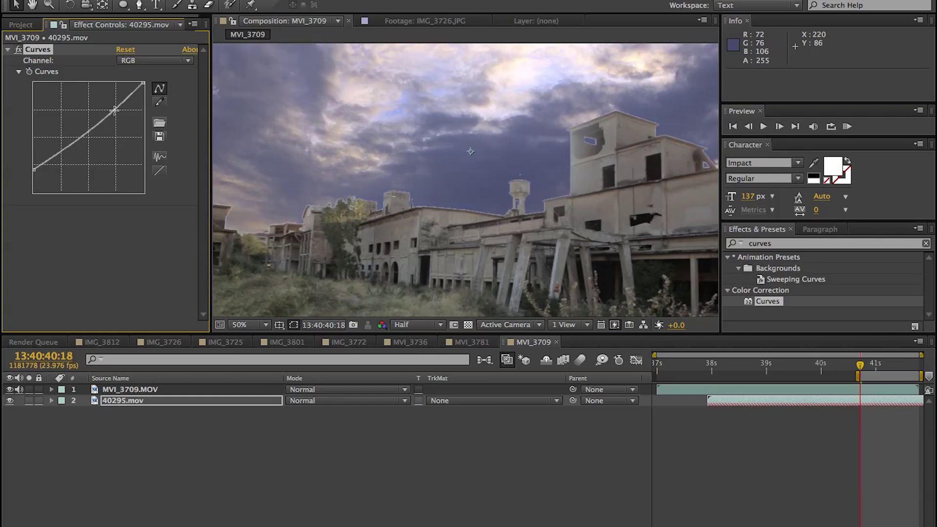
left_click(309, 491)
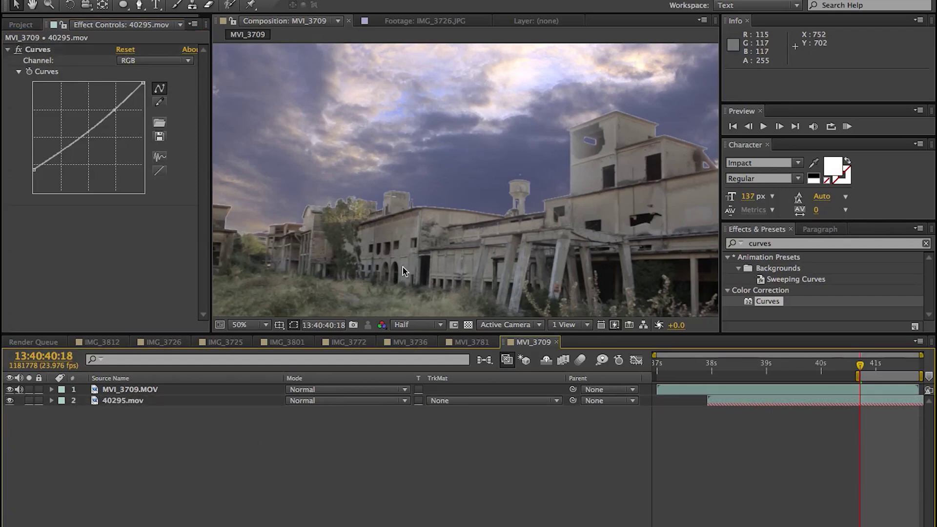
scroll(402, 267, "down", 2)
key("space")
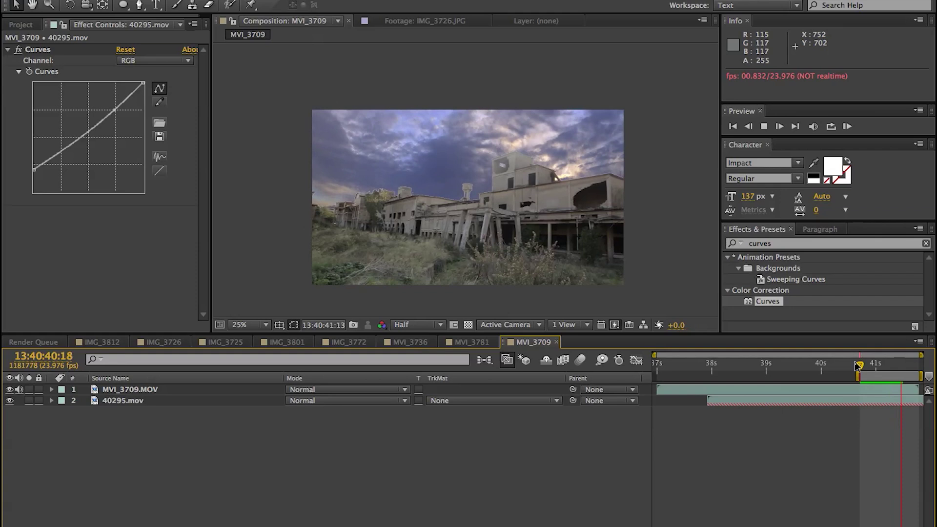
- Apply Curves to the MVI_3709.MOV layer with the shadows pulled down, and darken the sky layer by lowering its own curve
left_click(49, 385)
left_click_drag(59, 221, 63, 226)
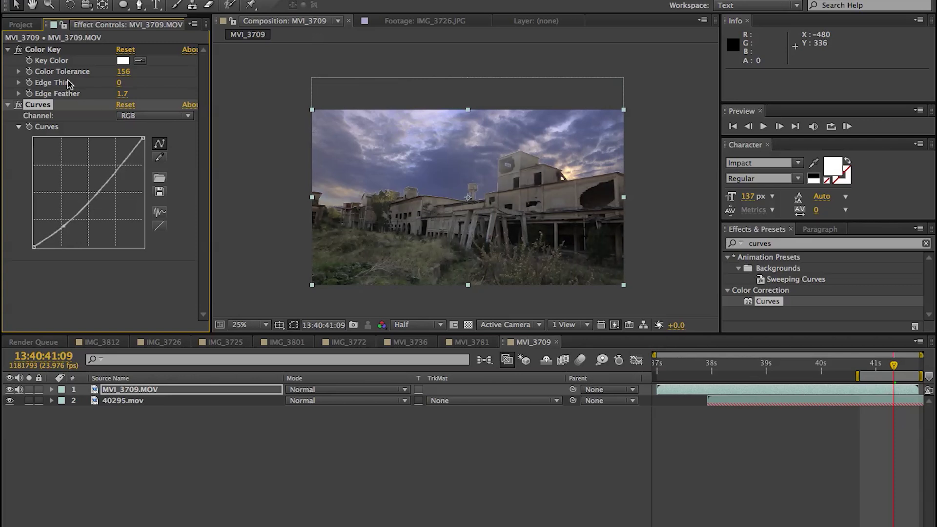
left_click(123, 400)
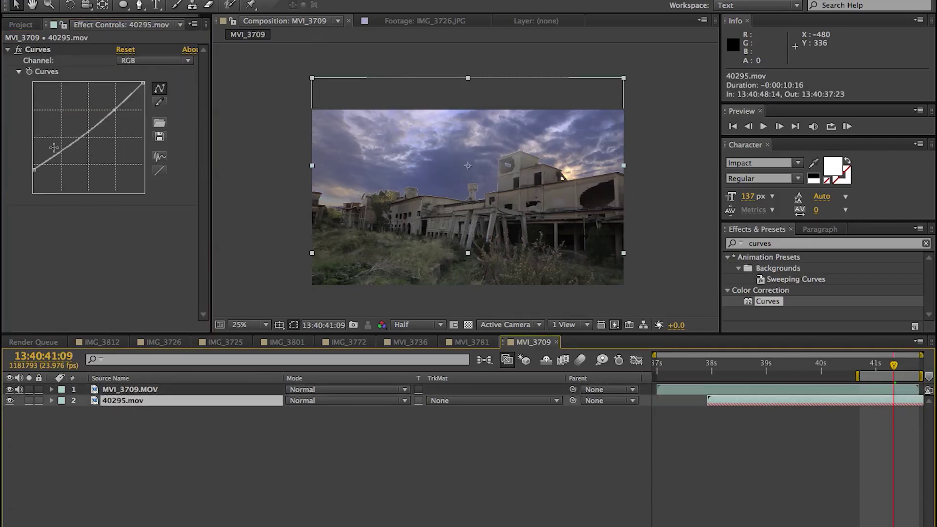
left_click_drag(33, 170, 34, 194)
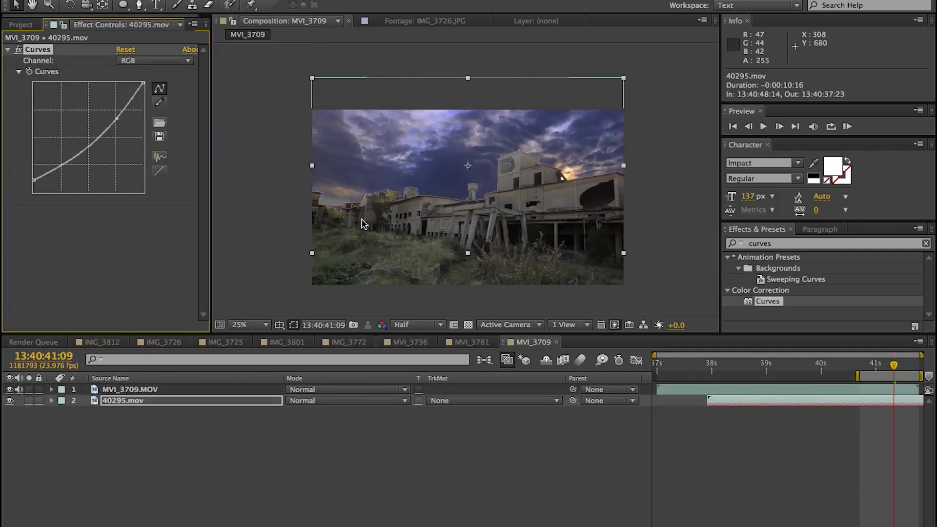
- Set the Edge Thin of the Color Key on the MVI_3709.MOV layer to 1
left_click(140, 390)
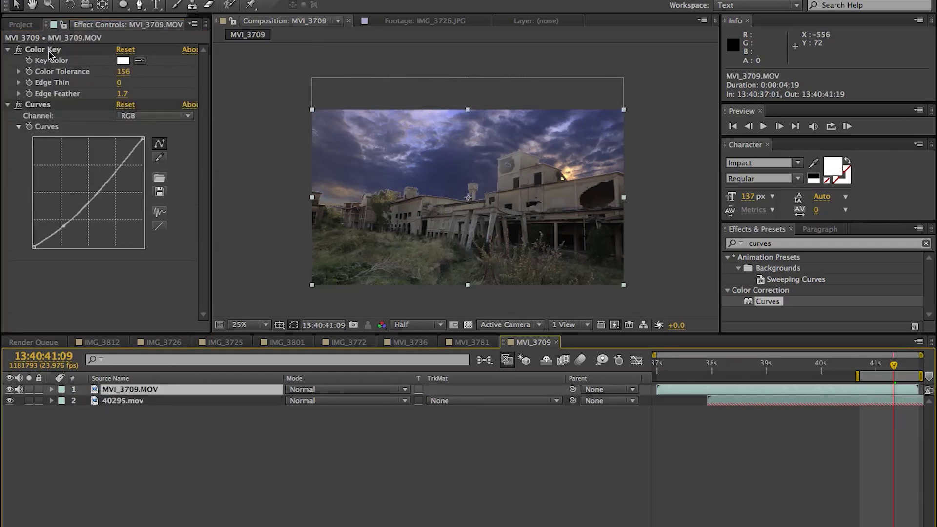
left_click(118, 83)
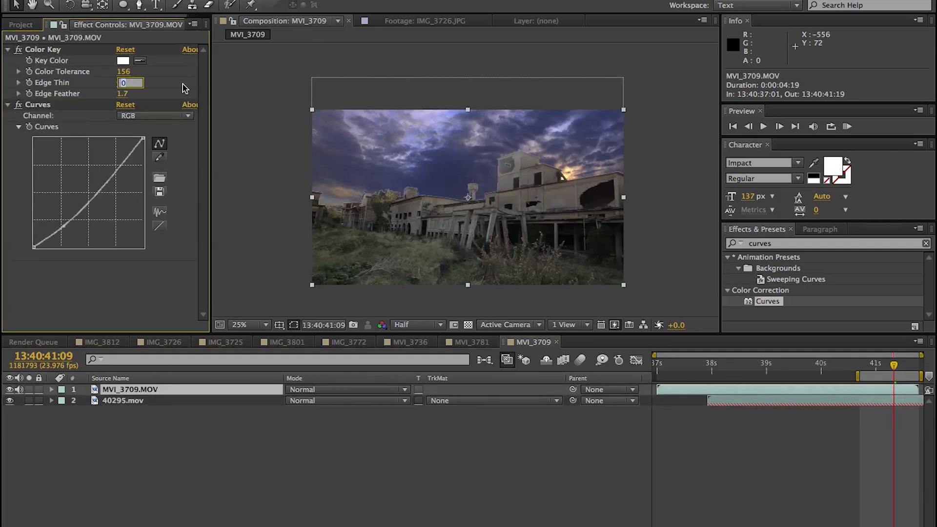
key("Return")
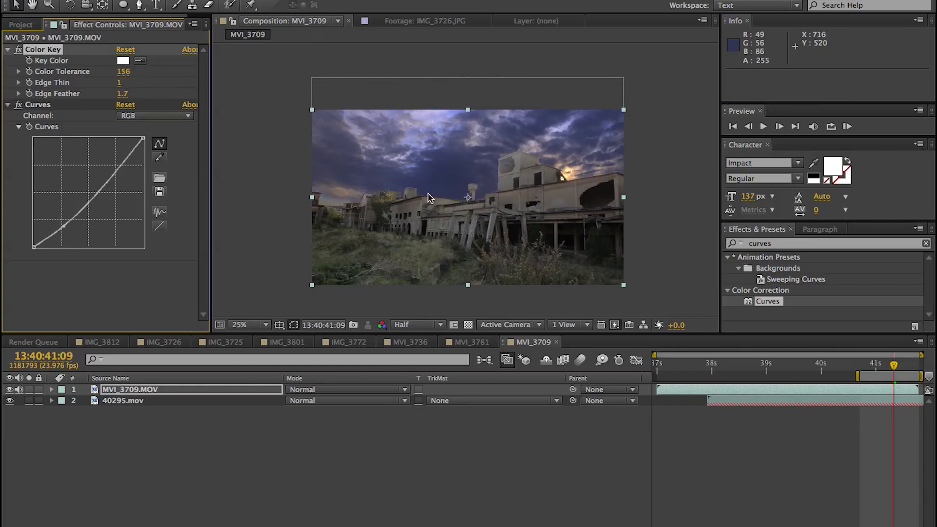
- Examine the keyed edges around the water tower up close, comparing the footage with the Color Key effect off and on
scroll(464, 192, "up", 2)
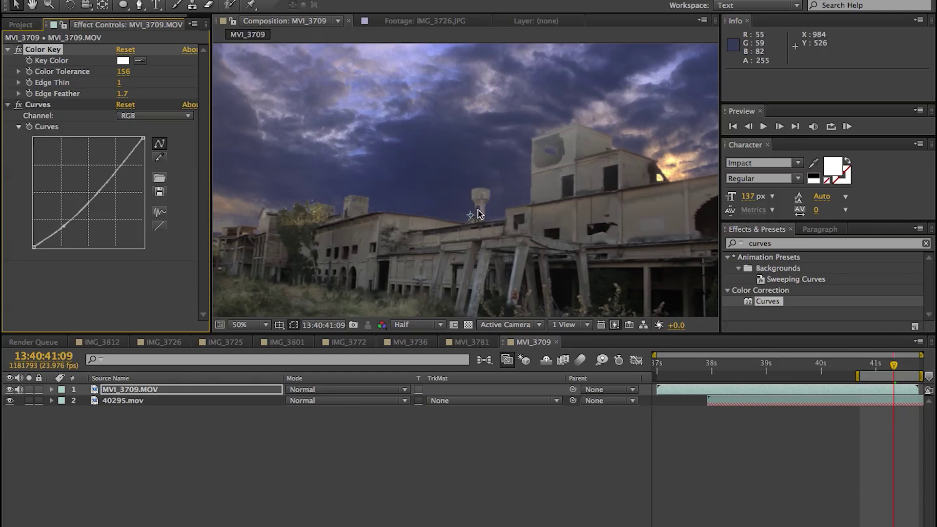
scroll(481, 212, "up", 2)
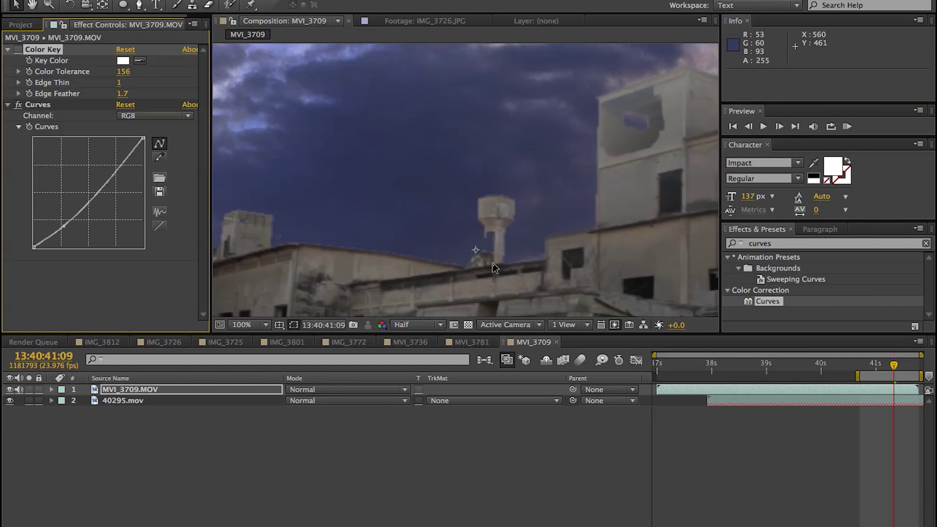
left_click(19, 49)
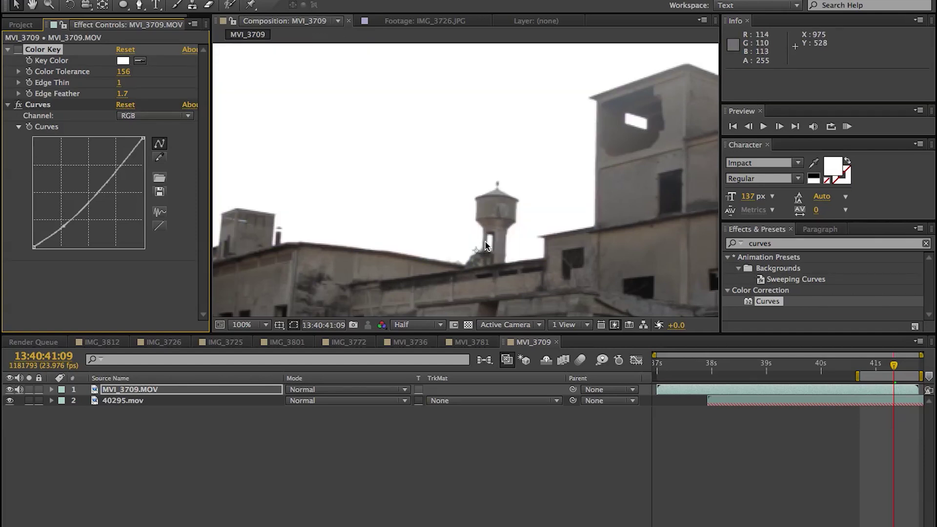
left_click(19, 50)
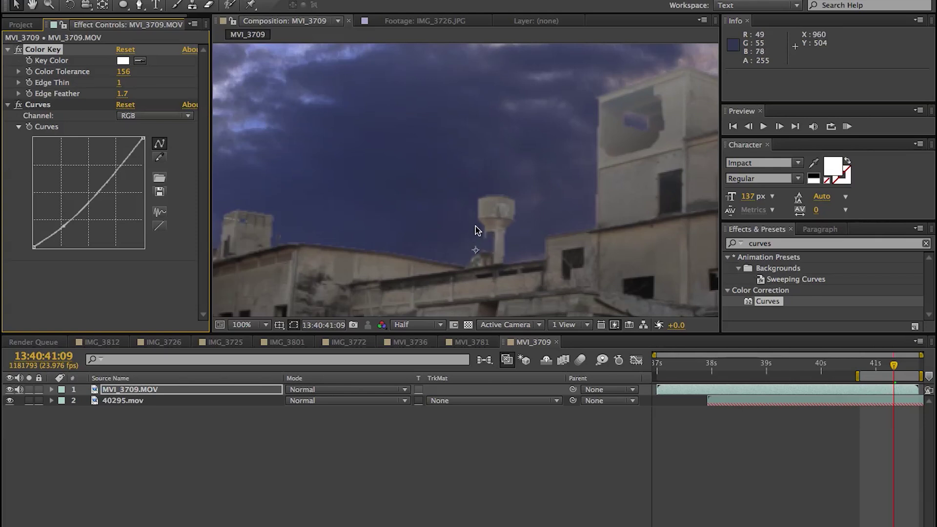
key("comma")
key("comma")
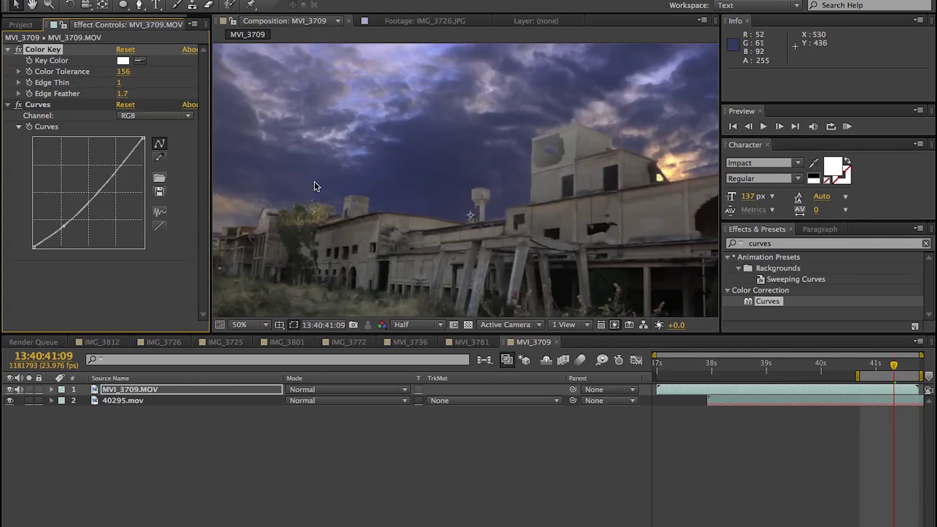
key("comma")
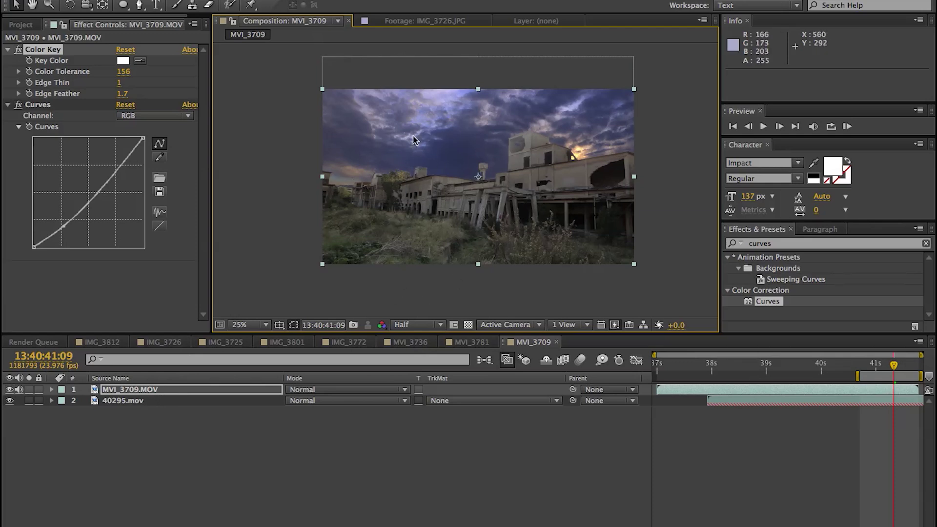
- Create a white solid layer at composition size, 1920 × 1080 px, above the footage
right_click(297, 410)
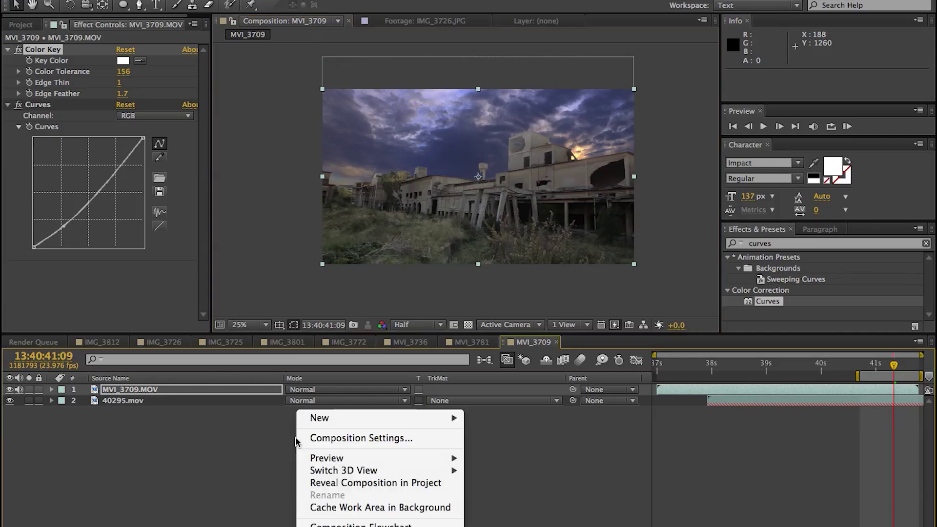
mouse_move(330, 424)
left_click(495, 451)
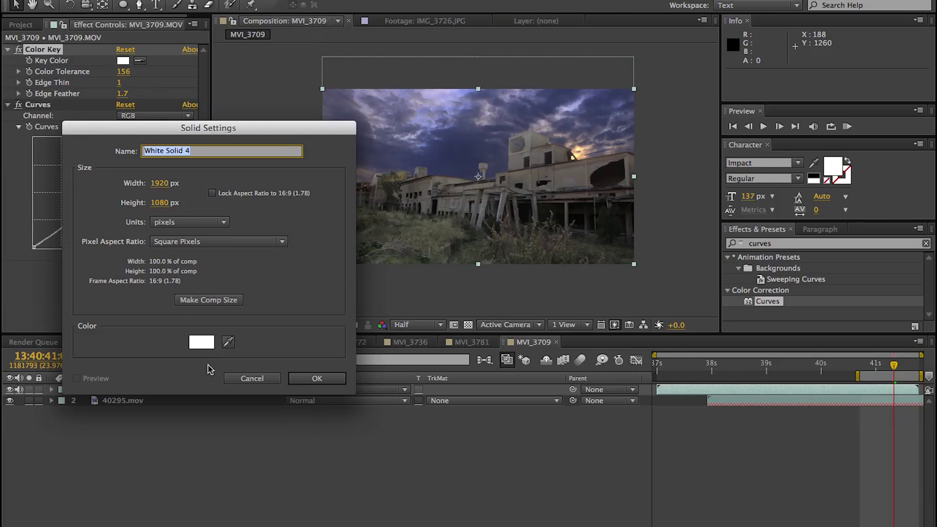
left_click(209, 301)
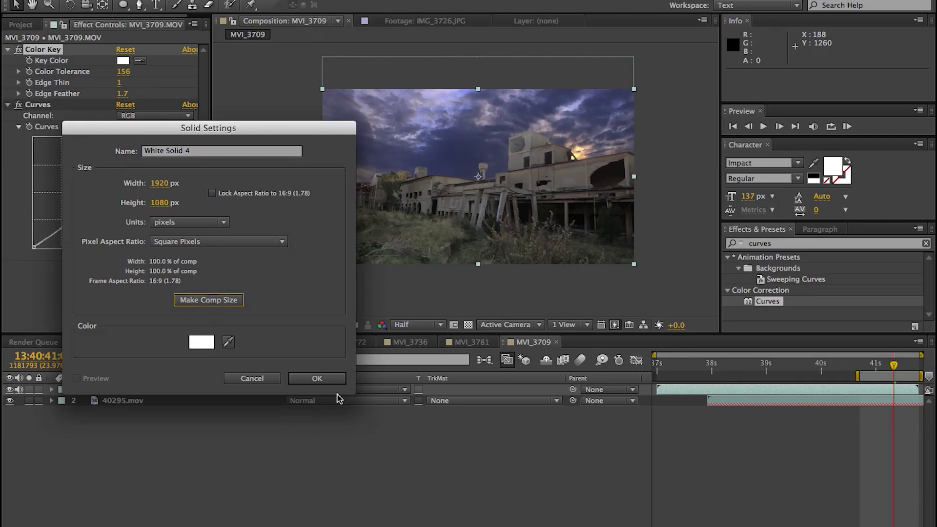
left_click(317, 380)
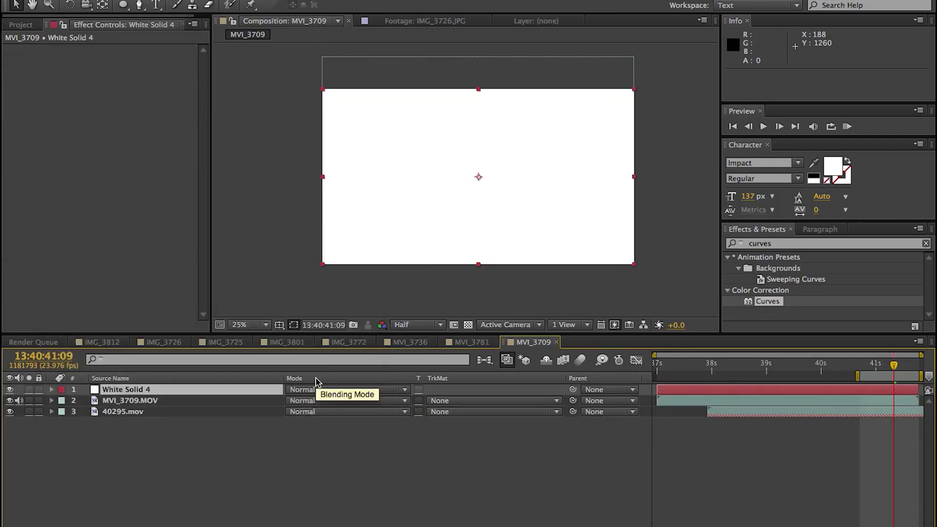
- Find the Ramp effect and apply it to the white solid layer
double_click(773, 243)
type("p")
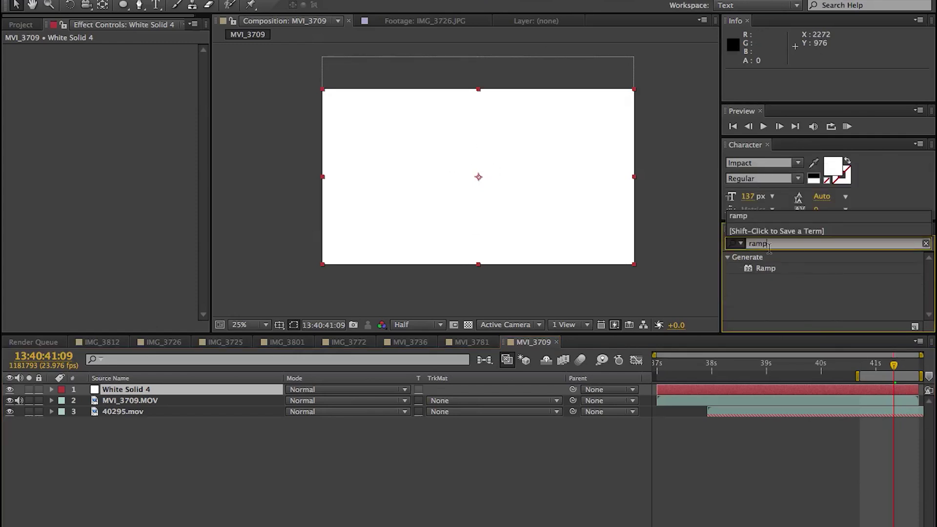
left_click_drag(762, 270, 749, 394)
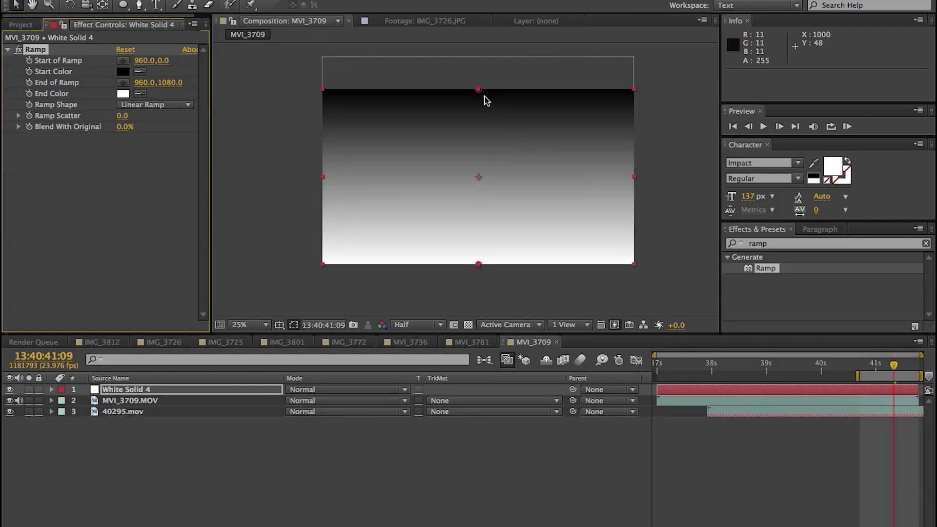
- Set the Ramp's start color to a saturated orange and its end color to dark gray 252525
left_click(122, 73)
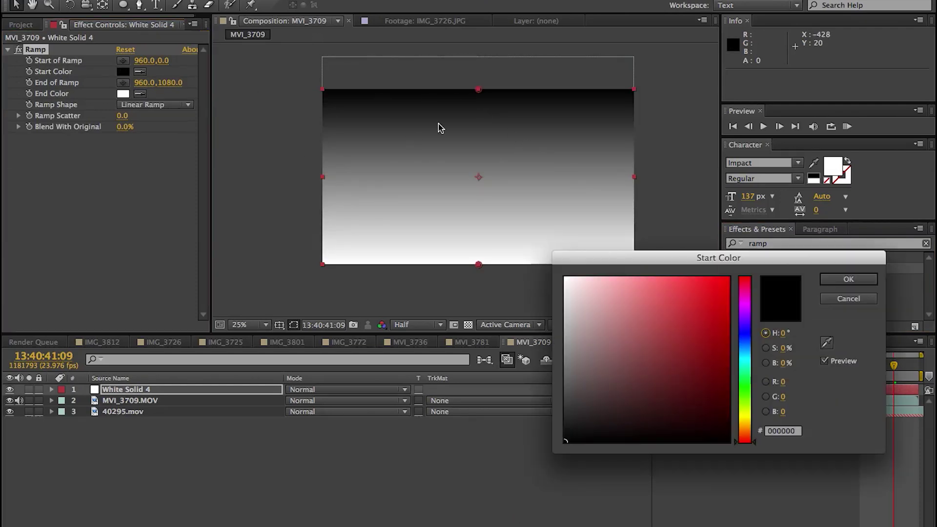
left_click_drag(740, 386, 743, 432)
mouse_move(669, 332)
left_mouse_down()
mouse_move(683, 293)
mouse_move(710, 277)
mouse_move(698, 255)
mouse_move(711, 254)
mouse_move(730, 278)
left_mouse_up()
left_click(848, 279)
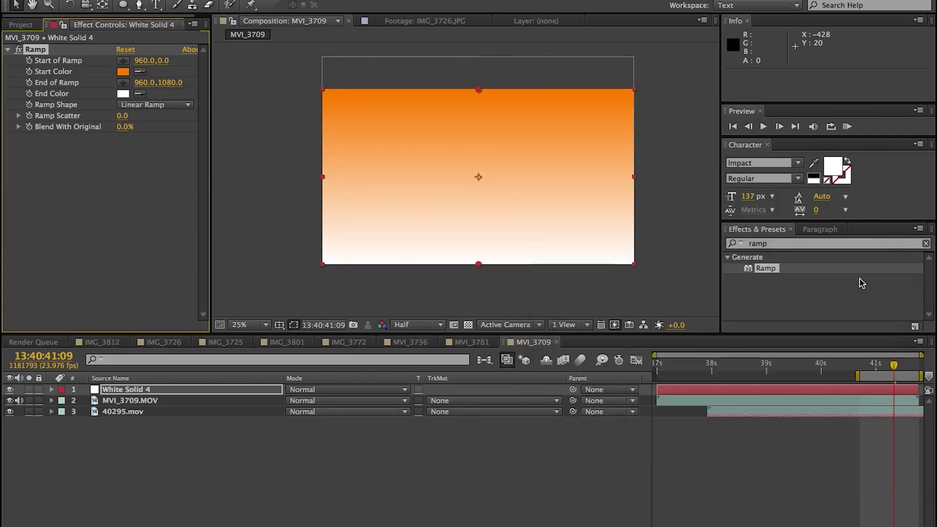
left_click(124, 94)
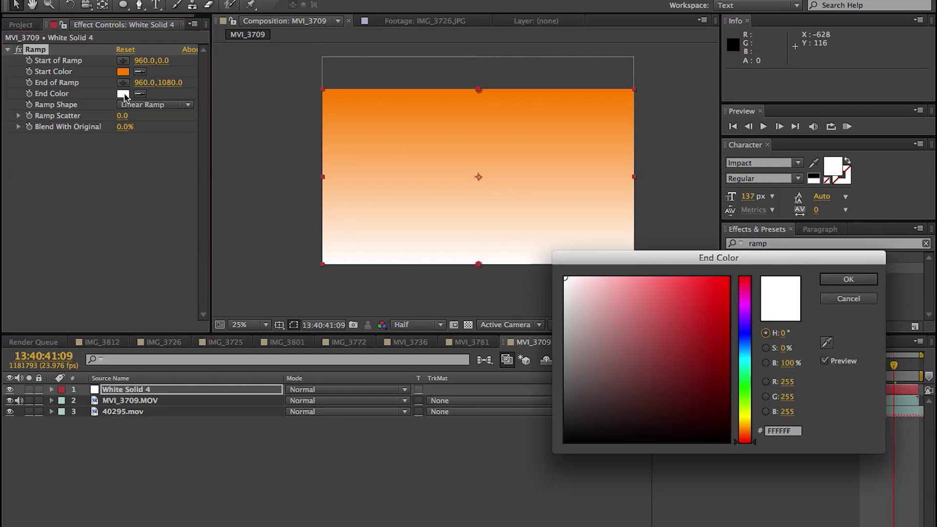
left_click_drag(576, 400, 529, 418)
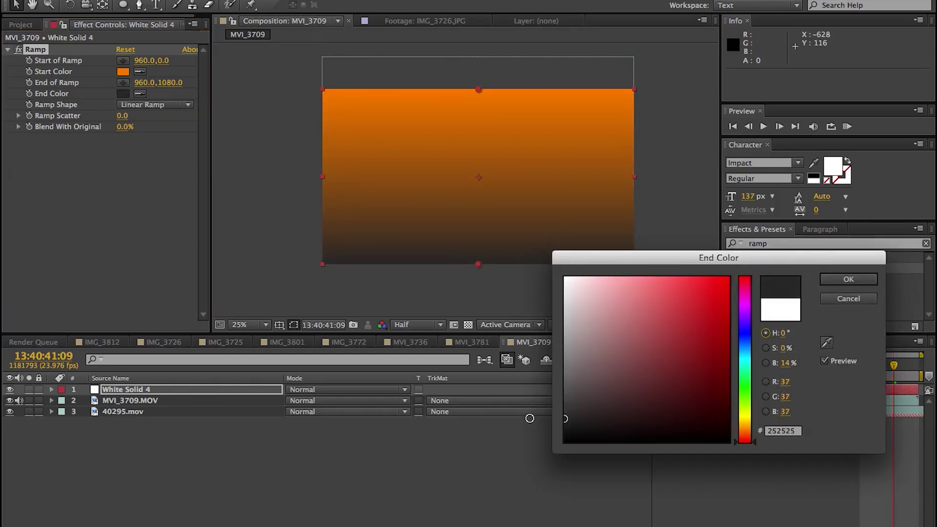
left_click(829, 280)
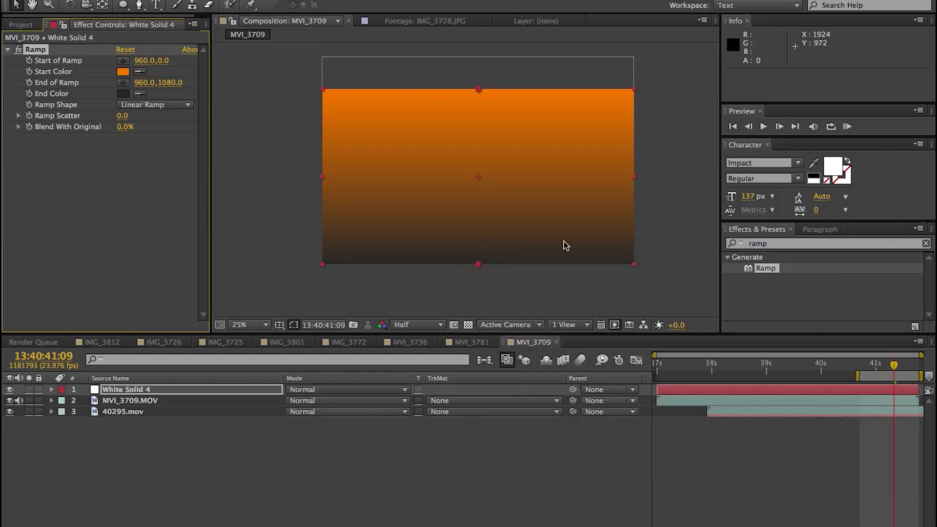
- Set the solid layer's blending mode to Overlay and the Ramp's Blend With Original to 32%
left_click(322, 390)
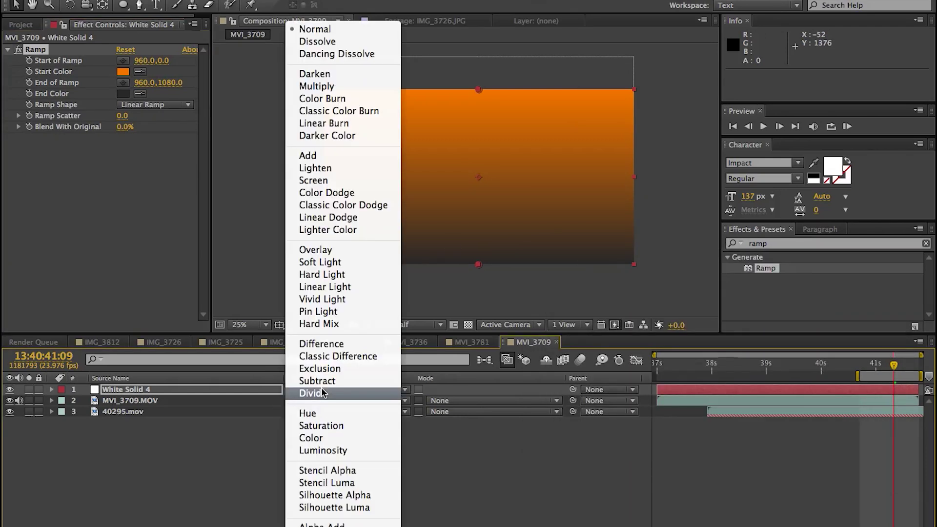
left_click(324, 250)
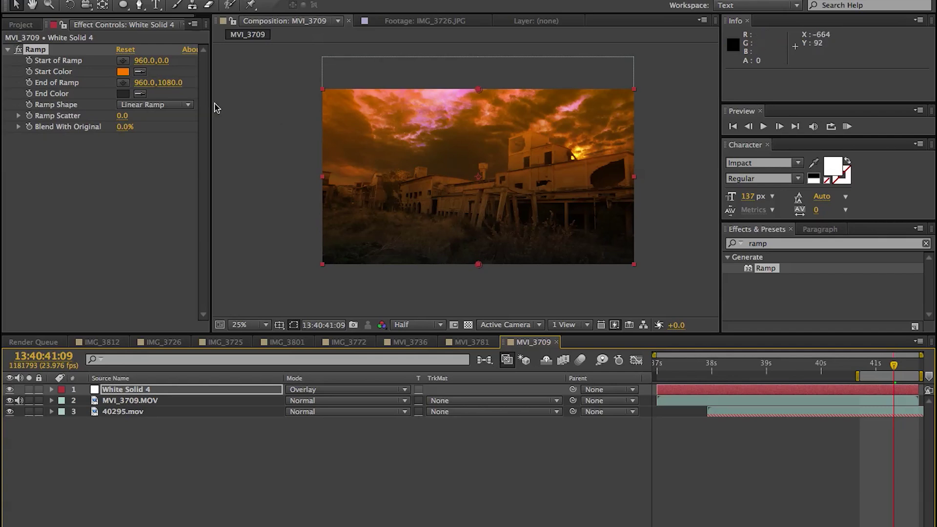
left_click_drag(125, 128, 146, 128)
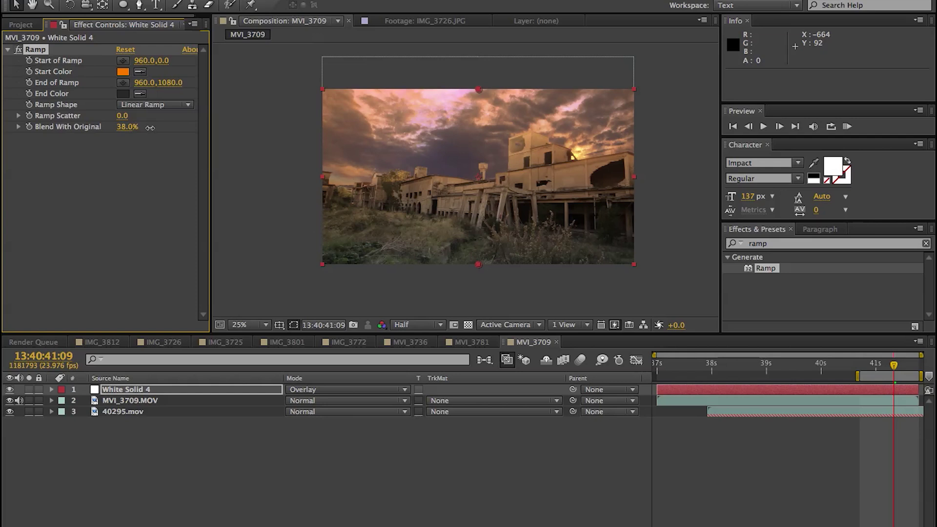
left_click_drag(148, 128, 129, 126)
- Set the current time to 13:40:40:18 and add a null object layer to the composition
mouse_move(861, 373)
left_mouse_down()
mouse_move(891, 374)
mouse_move(860, 370)
left_mouse_up()
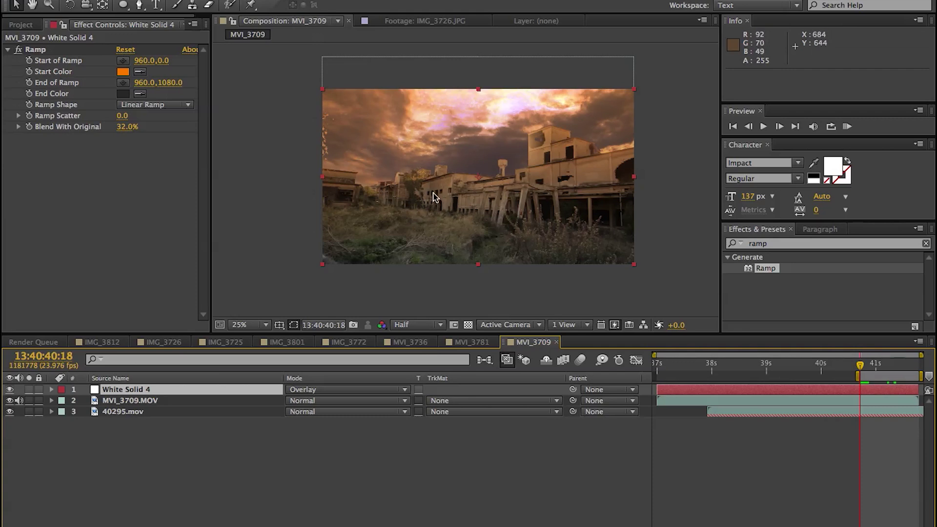
right_click(385, 411)
mouse_move(434, 420)
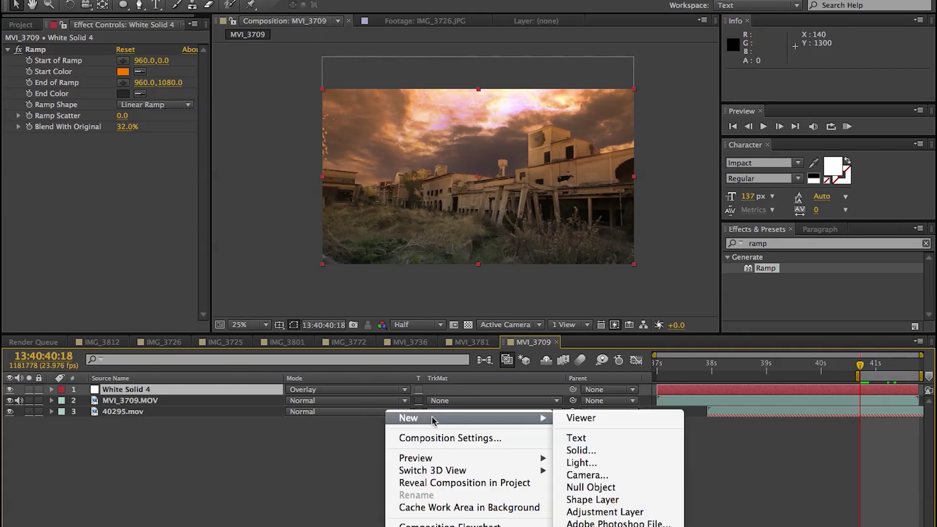
left_click(634, 489)
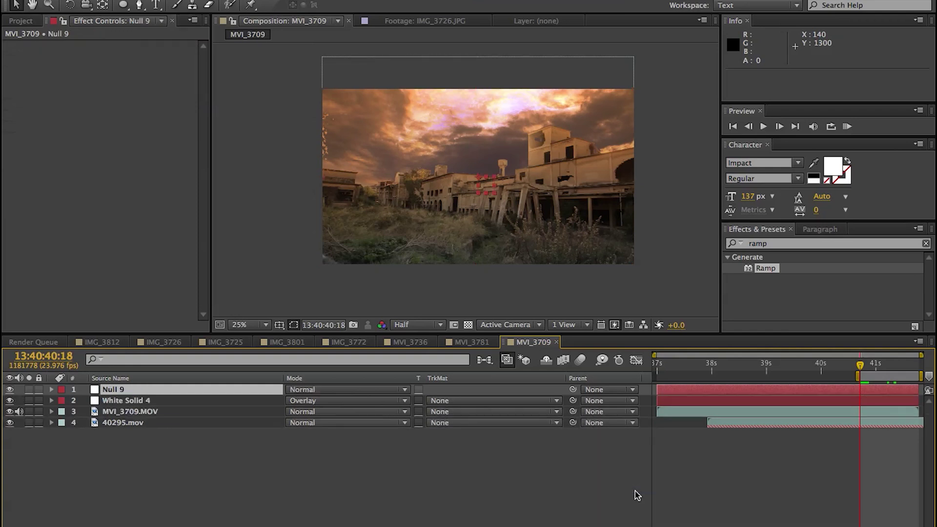
- Start Track Motion on the MVI_3709.MOV layer and place the track point on the tip of the water tower's roof
left_click(149, 414)
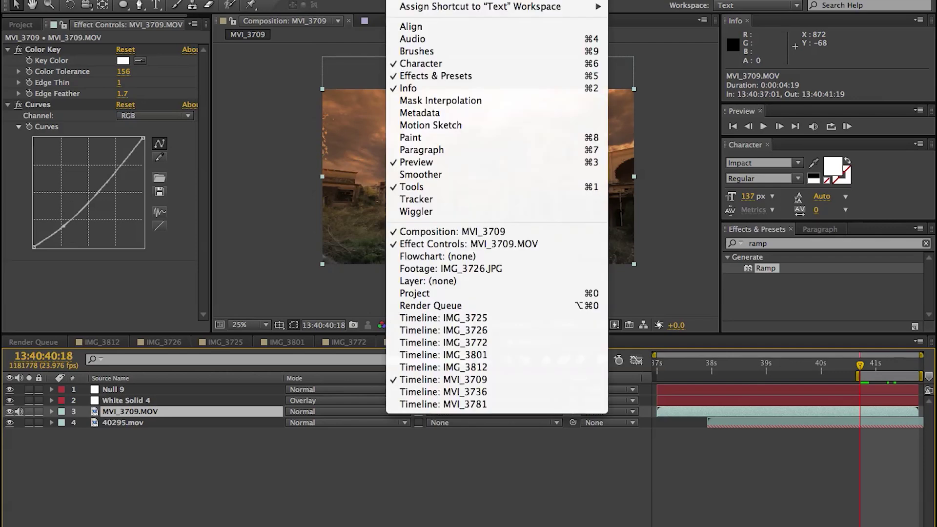
key("Left")
key("Left")
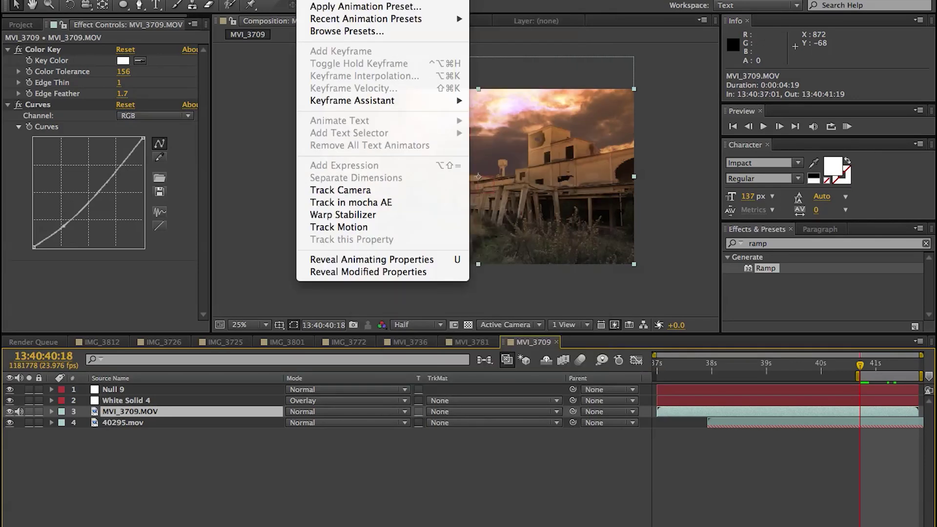
left_click(364, 227)
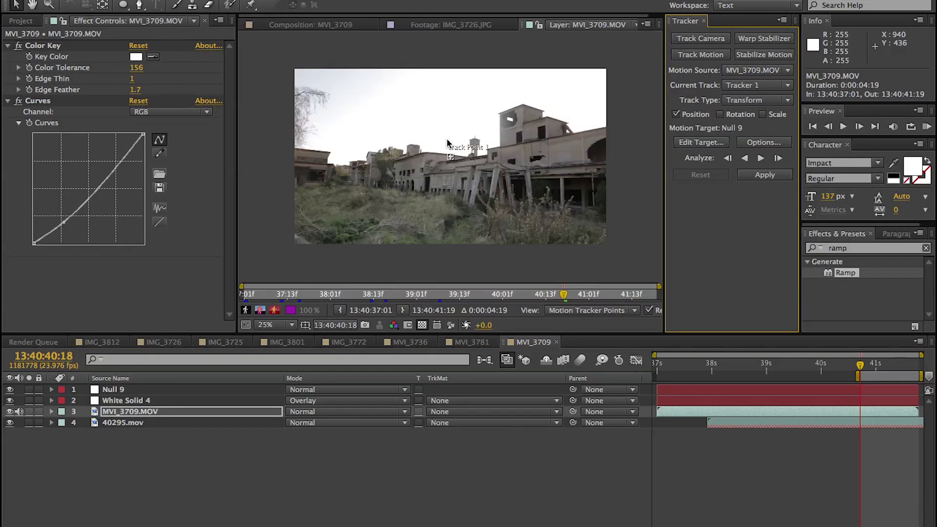
scroll(447, 139, "up", 4)
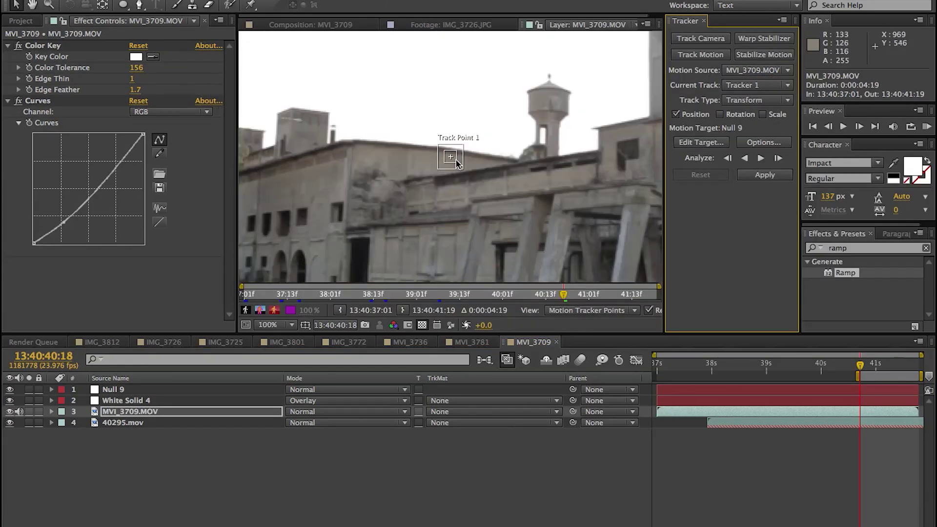
left_click_drag(456, 157, 481, 85)
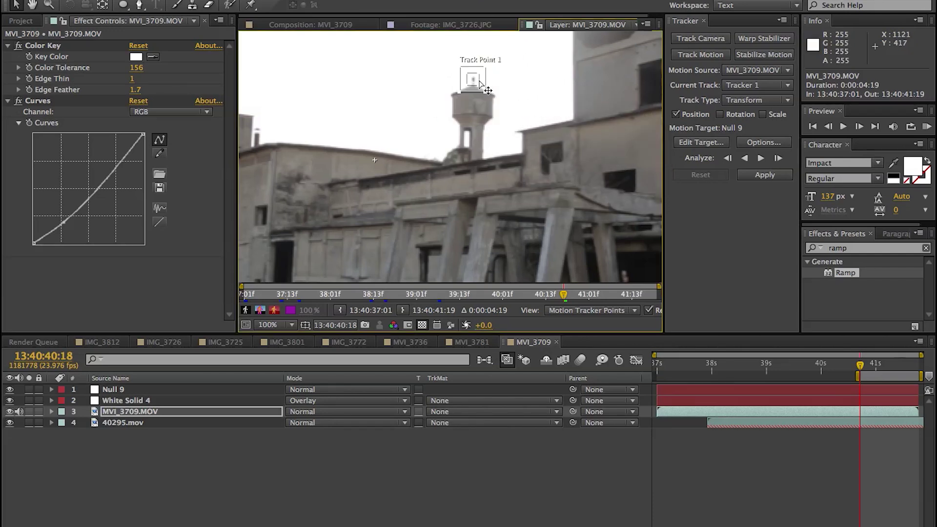
- Analyze the water tower track forward one frame at a time to 13:40:41:19, then scrub back to check the tracked path
left_click(777, 158)
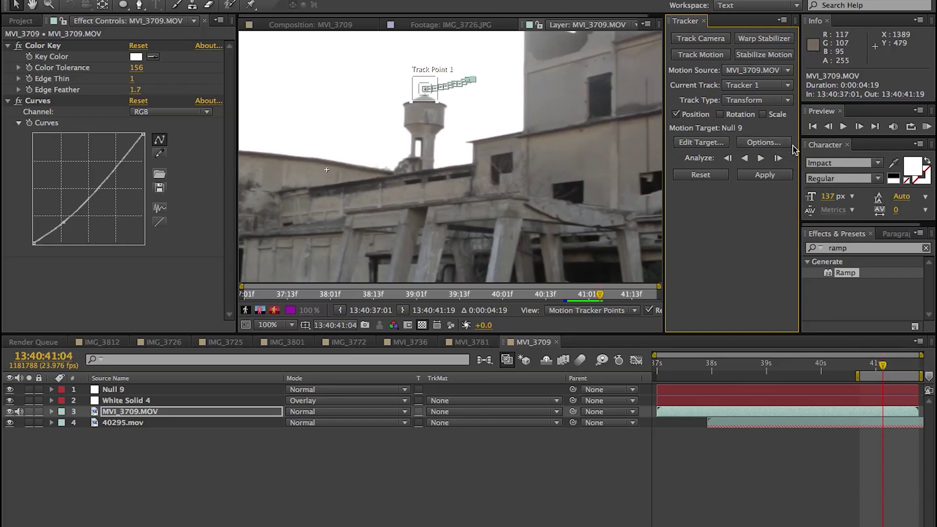
left_click(777, 160)
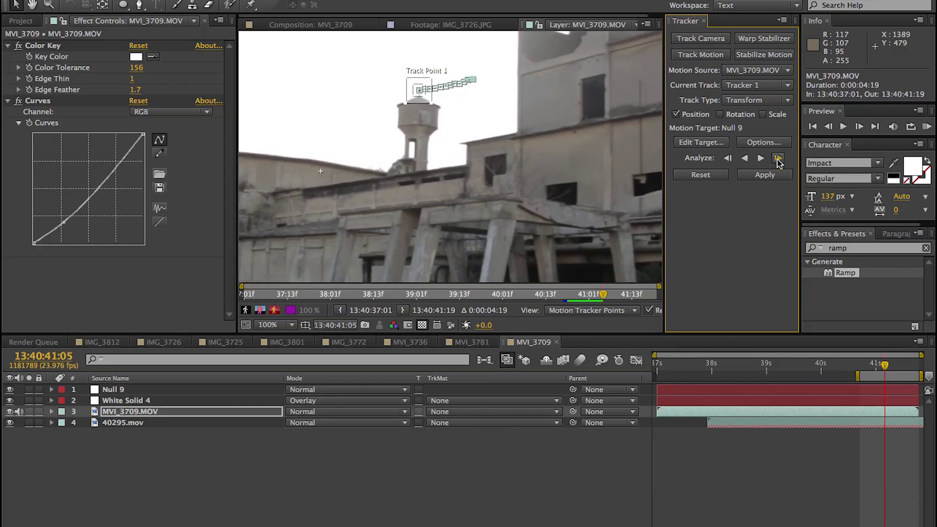
left_click(777, 160)
left_click(778, 160)
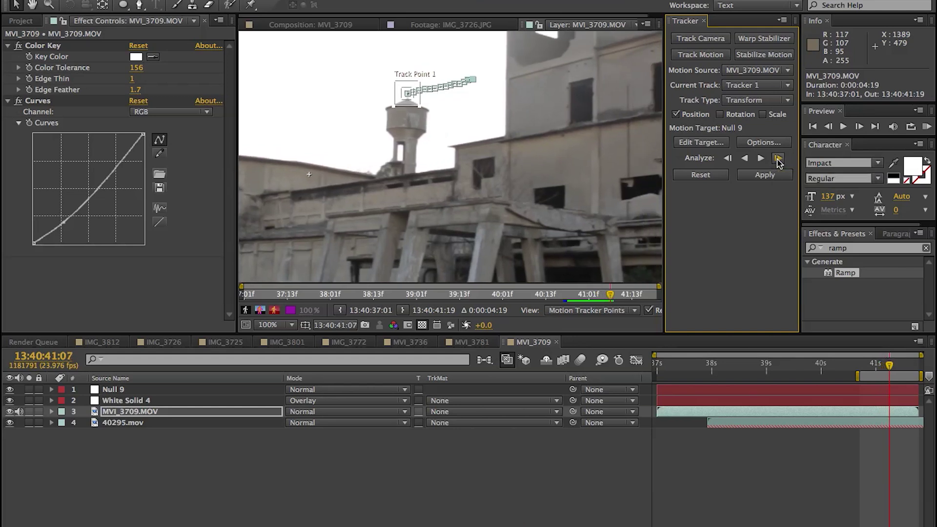
left_click(777, 159)
left_click(778, 159)
left_click(778, 159)
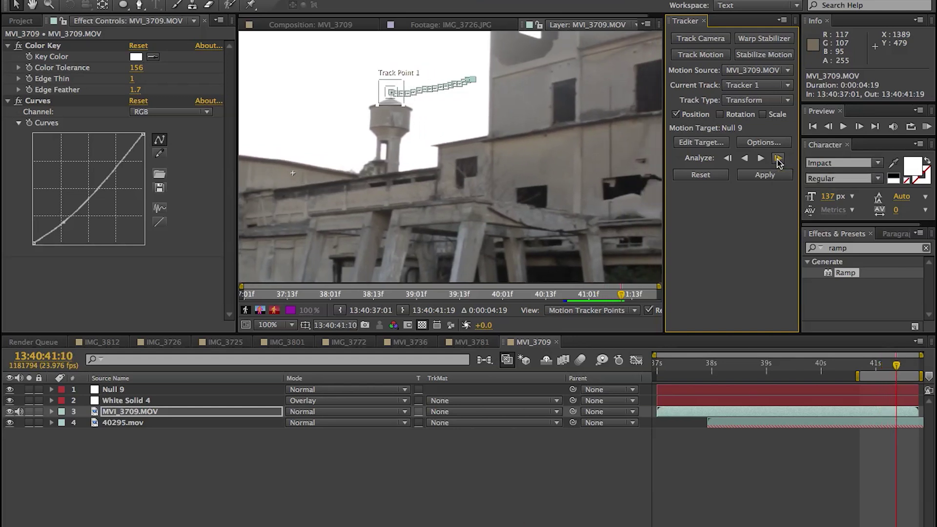
left_click(777, 159)
left_click(778, 159)
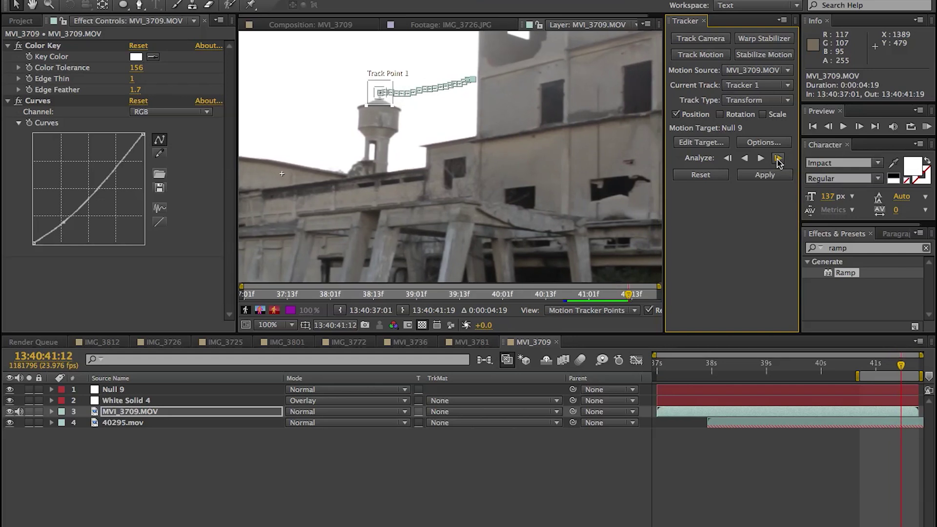
left_click(777, 160)
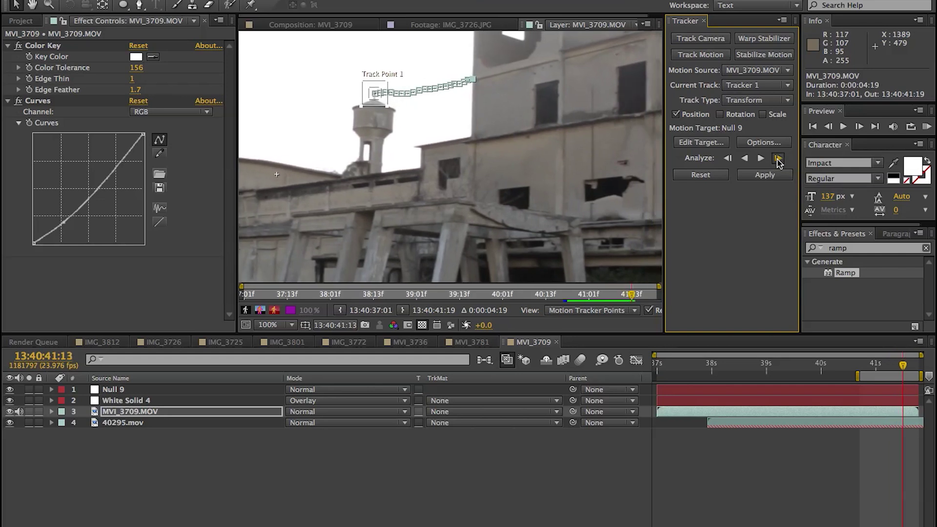
left_click(778, 160)
left_click(777, 159)
left_click(778, 159)
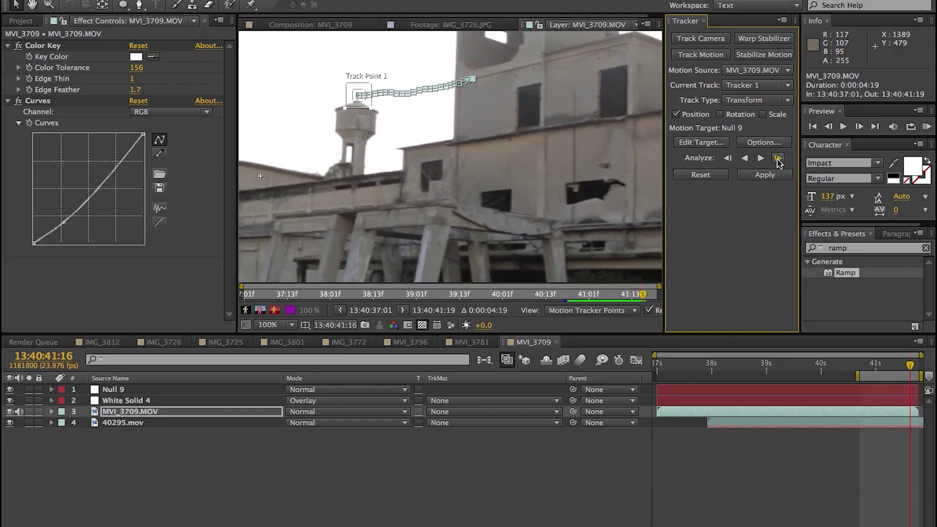
left_click(777, 160)
left_click(777, 160)
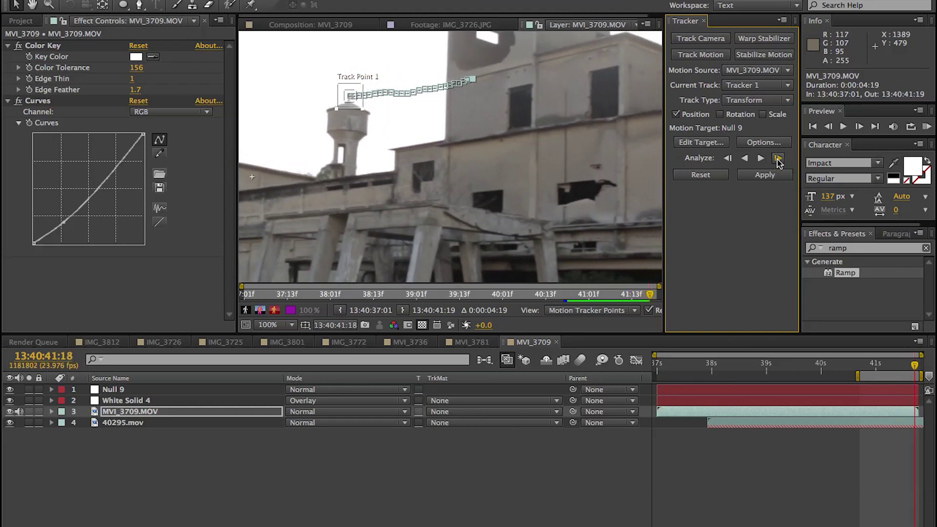
left_click(777, 159)
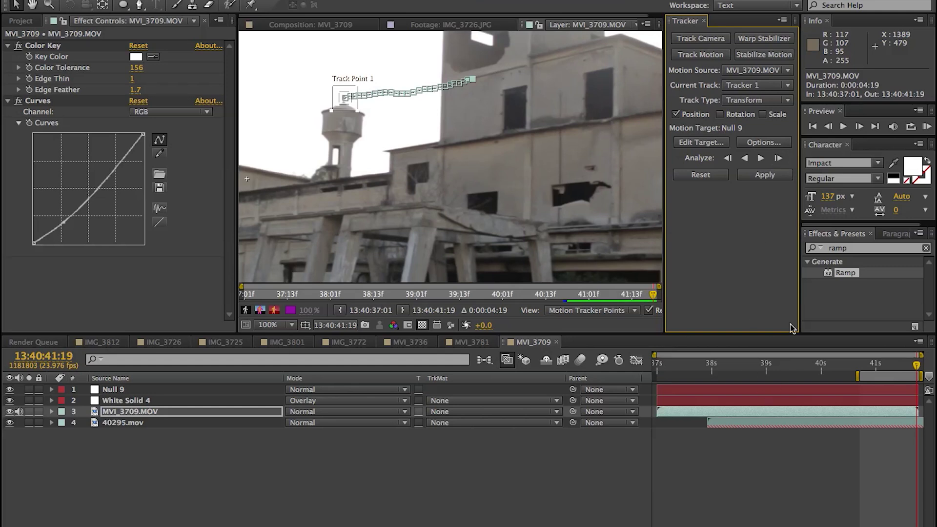
left_click_drag(917, 366, 869, 372)
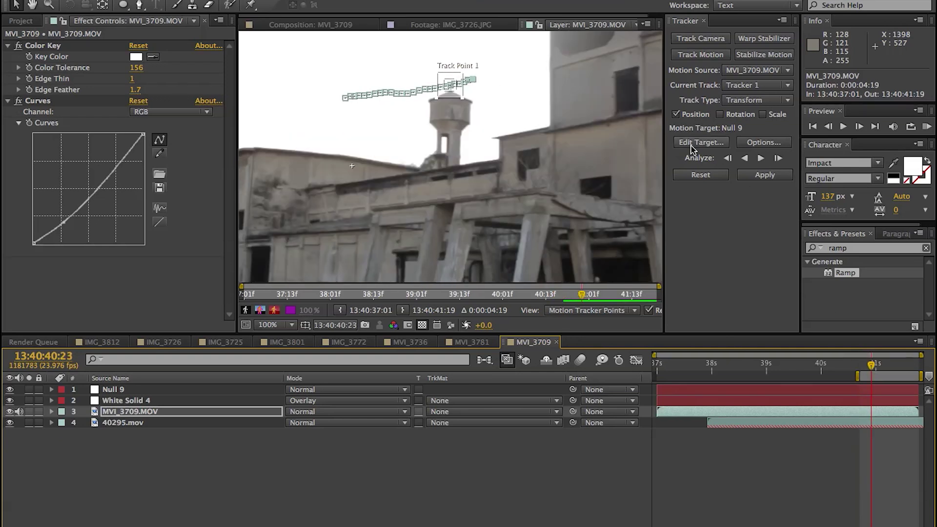
- Set the null layer as the motion target and apply the track to it in X and Y
left_click(721, 144)
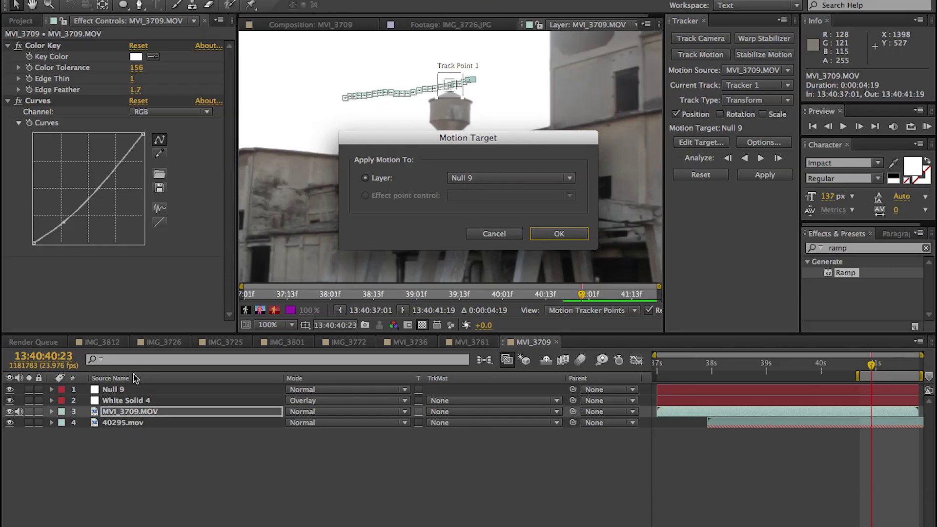
left_click(565, 236)
left_click(743, 177)
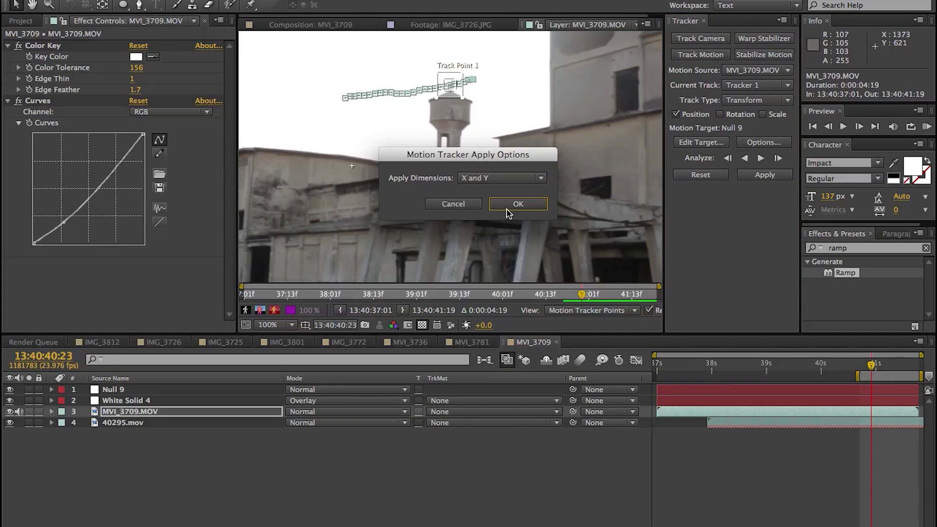
left_click(507, 209)
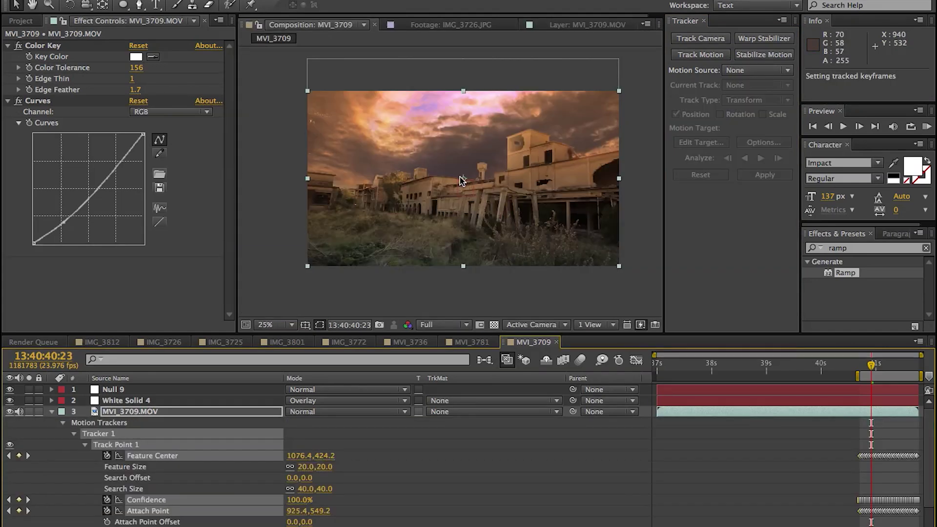
- Move the current time to 13:40:41:05 and parent the 40295.mov sky layer to Null 9
key("period")
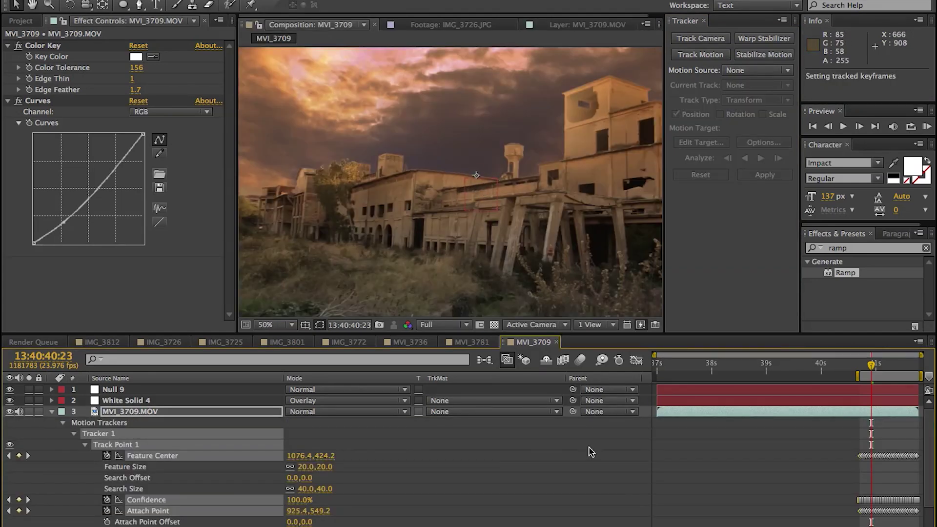
left_click_drag(872, 372, 887, 373)
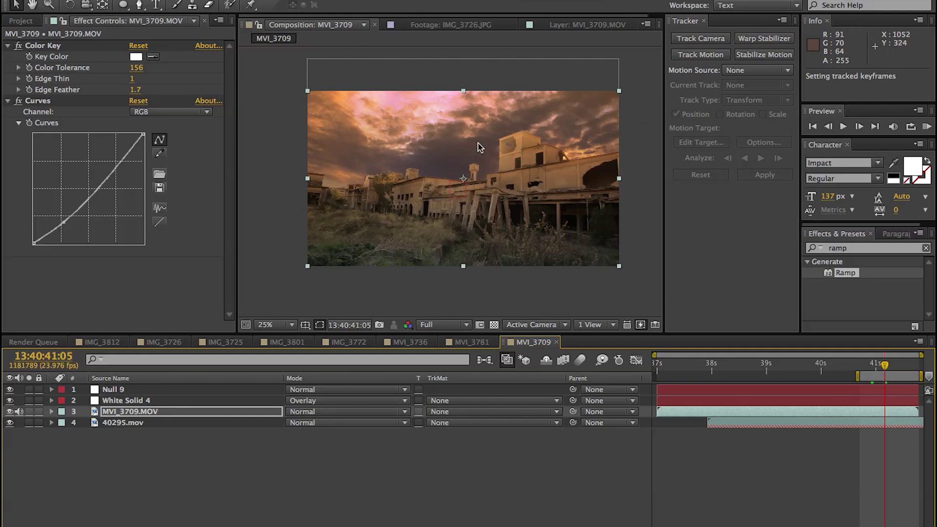
left_click(155, 423)
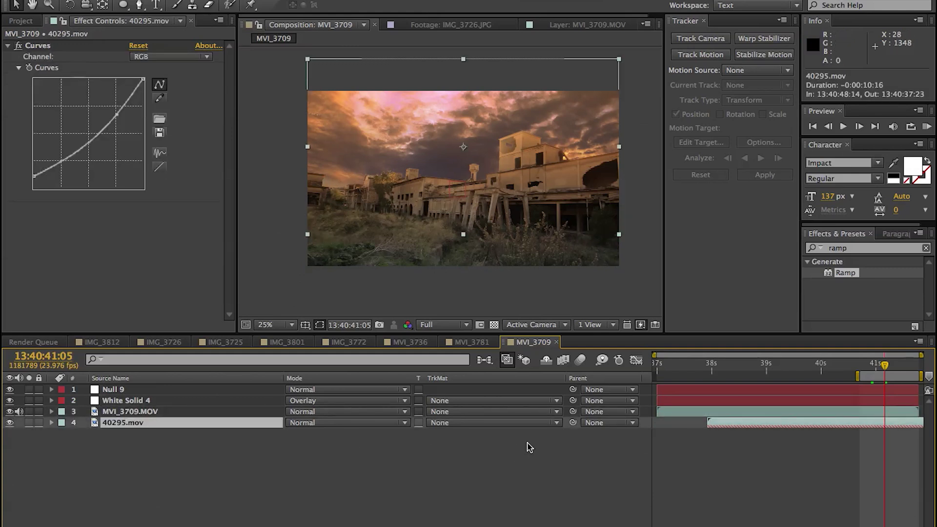
left_click(605, 420)
left_click(618, 455)
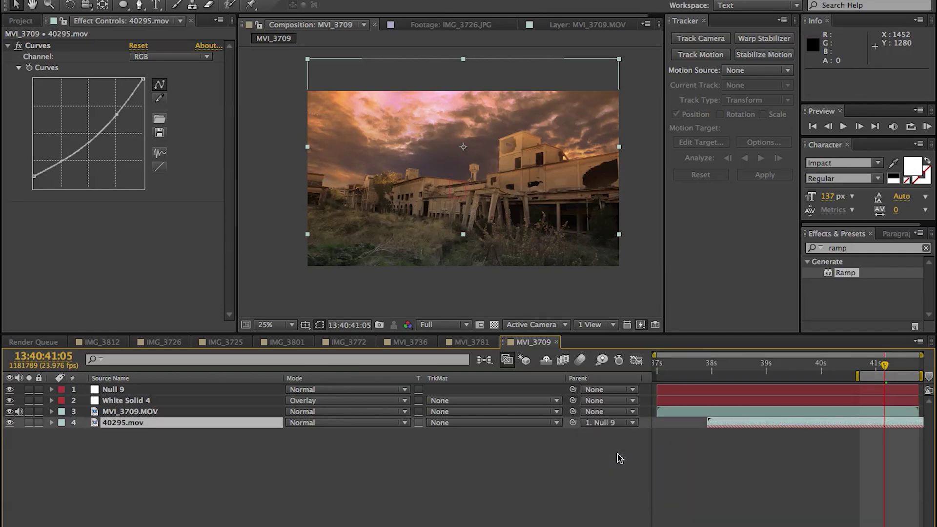
- Move the current time to 13:40:40:17, find the Motion Tile effect and apply it to the 40295.mov sky layer
left_click_drag(861, 365, 858, 367)
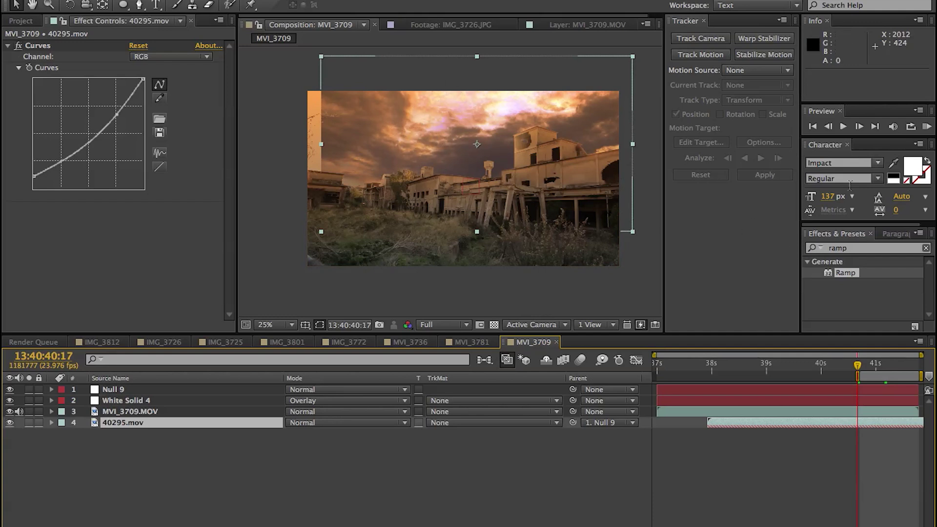
left_click(848, 250)
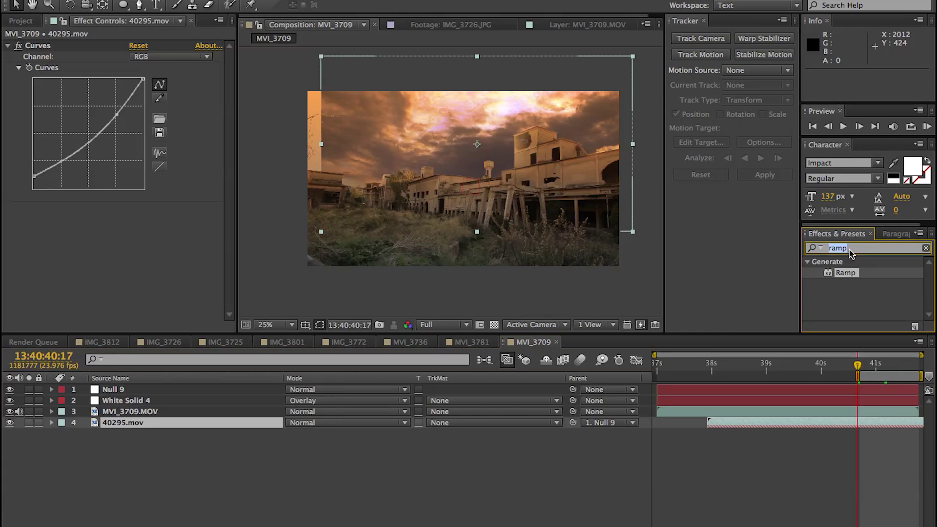
type("motion")
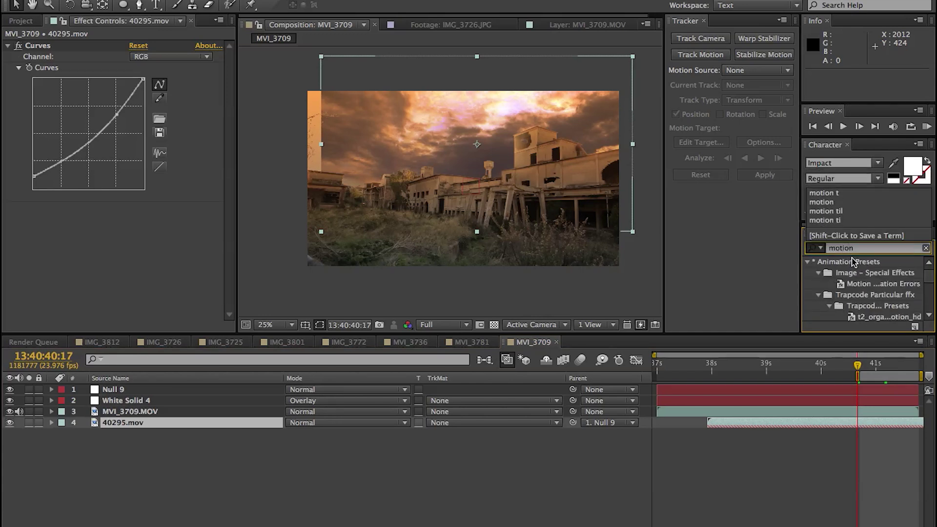
type(" til")
left_click_drag(851, 277, 812, 422)
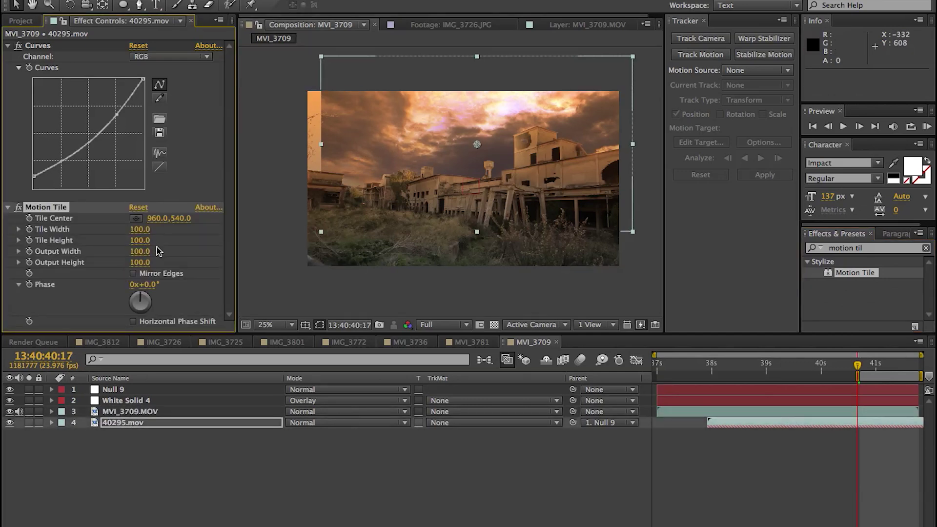
- Try extending the sky with a Motion Tile output width of 270 and mirrored edges, inspect the sky's edge, and delete the effect
left_click_drag(142, 252, 152, 252)
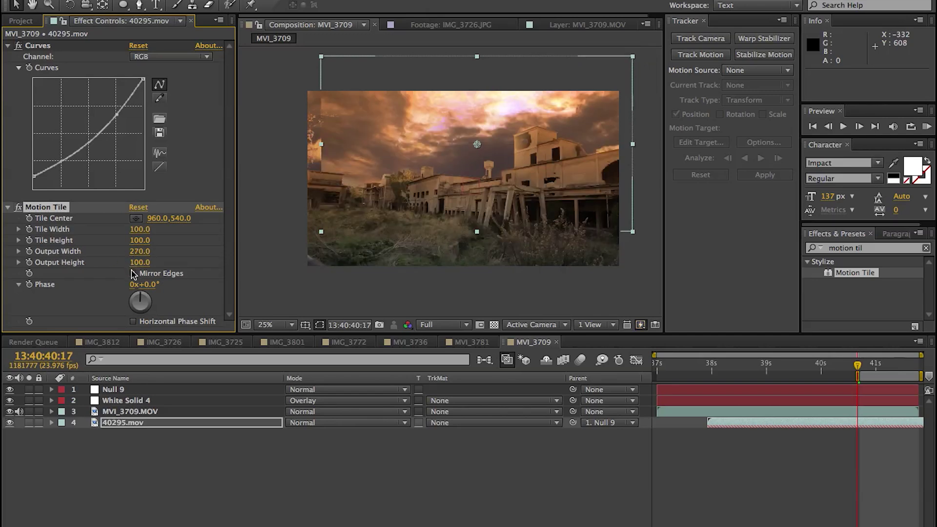
scroll(450, 186, "up", 1)
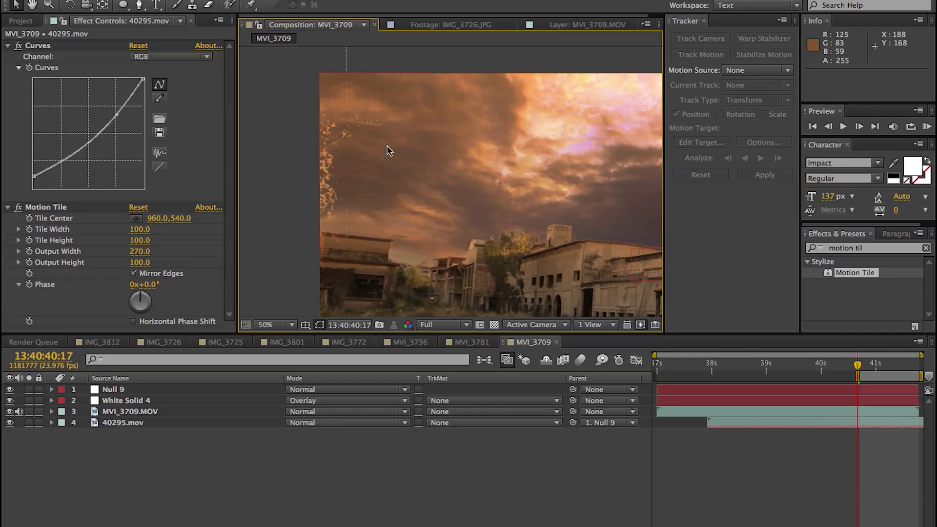
key("h")
left_click_drag(428, 184, 427, 192)
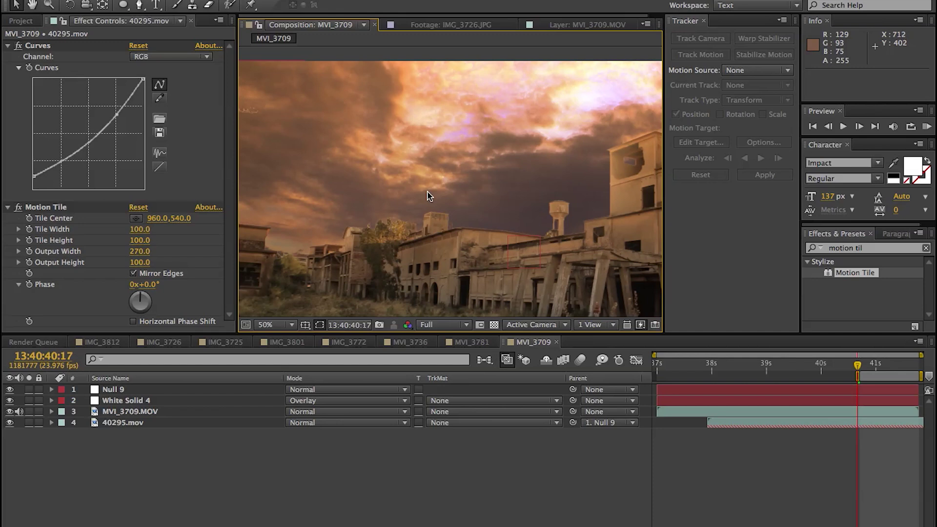
scroll(428, 196, "down", 2)
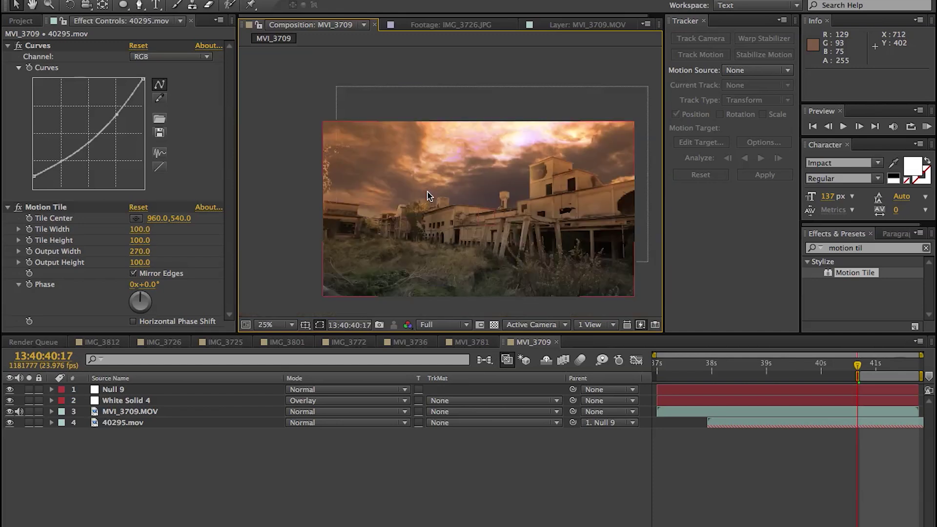
left_click(59, 207)
key("Delete")
- Scale the 40295.mov sky layer to 114% and play back the composition
key("s")
left_click_drag(324, 434, 341, 433)
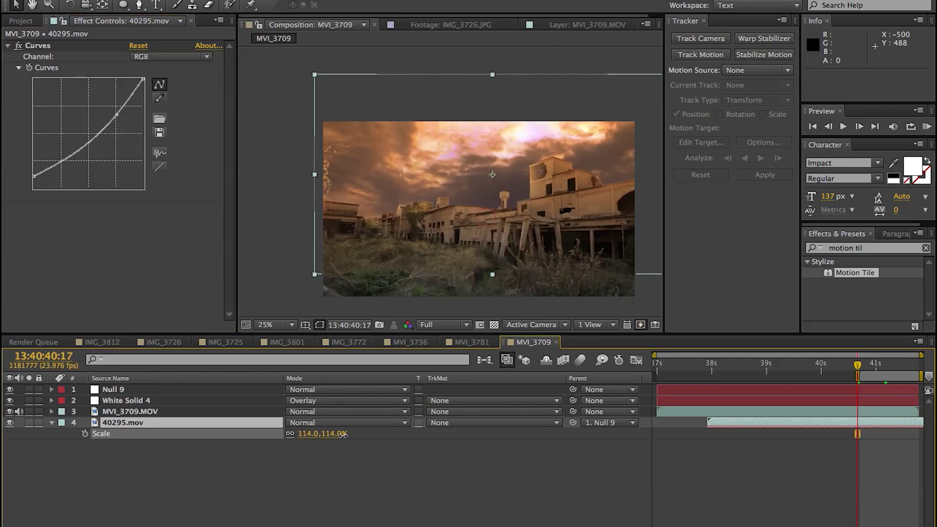
key("space")
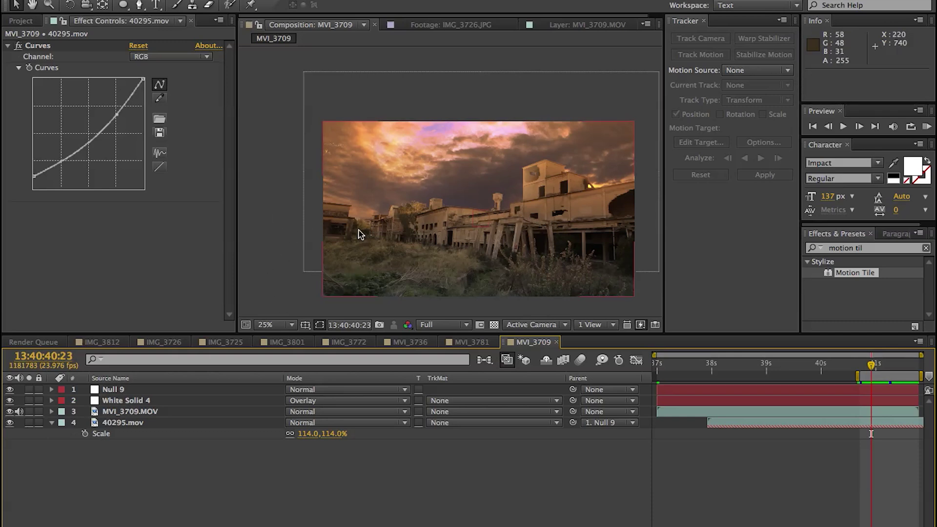
- Add another null object layer to the MVI_3709 composition
right_click(195, 485)
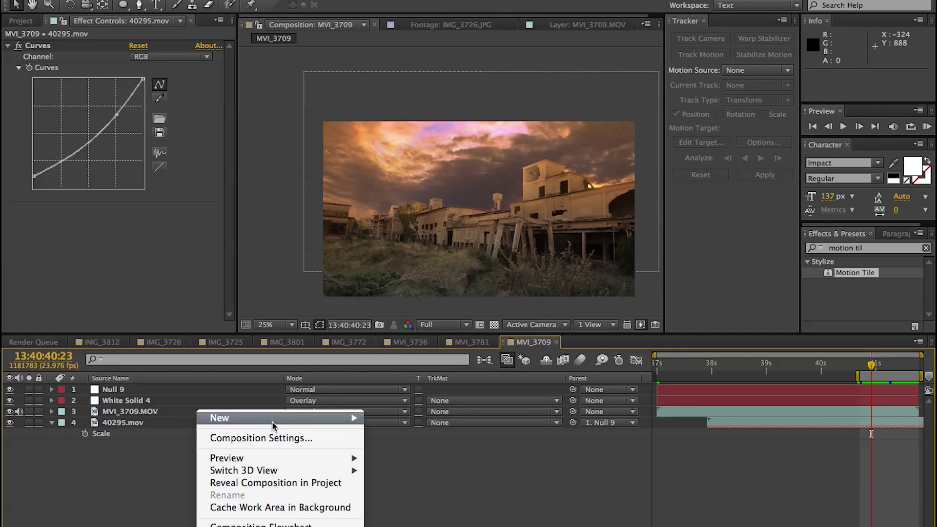
mouse_move(272, 421)
left_click(446, 487)
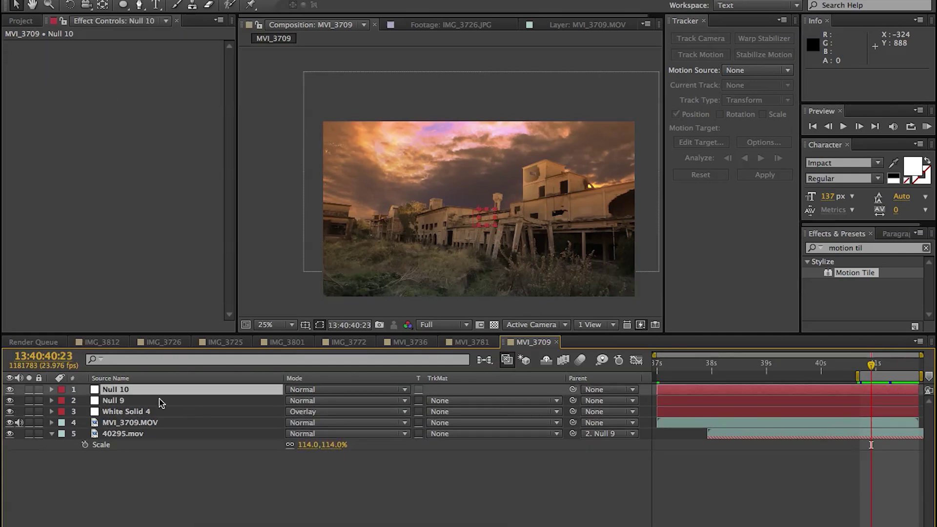
- Rename the sky's tracked null as Sky Null and the new null as Grunge Foreground NUll
left_click(132, 403)
key("Return")
type("Sky")
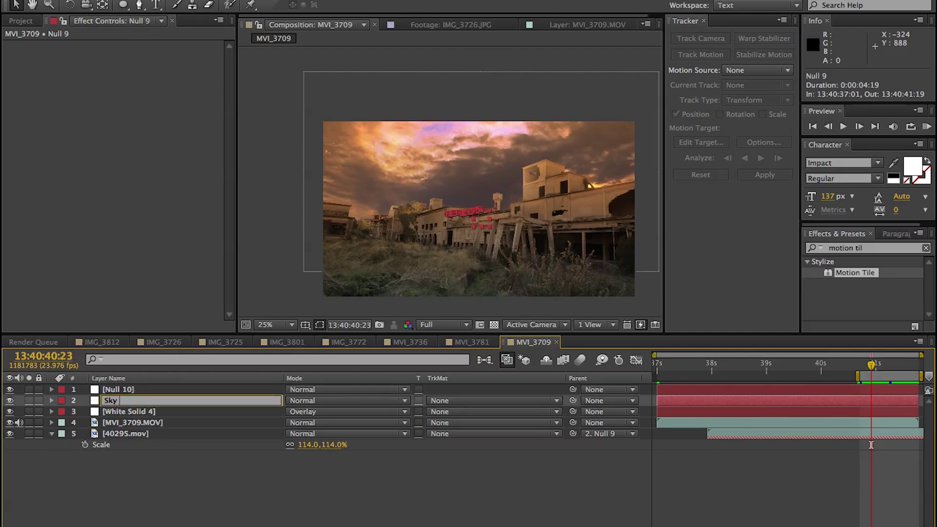
type(" Null")
key("Return")
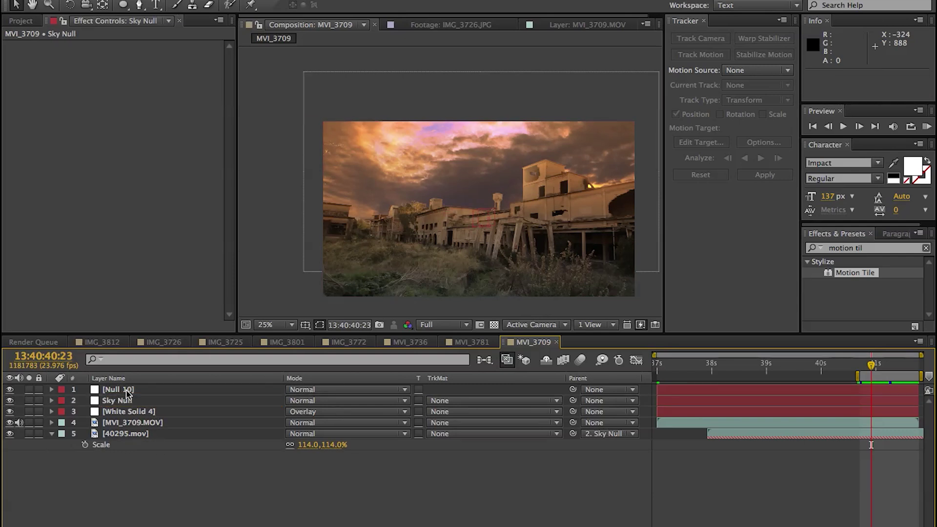
left_click(126, 393)
key("Return")
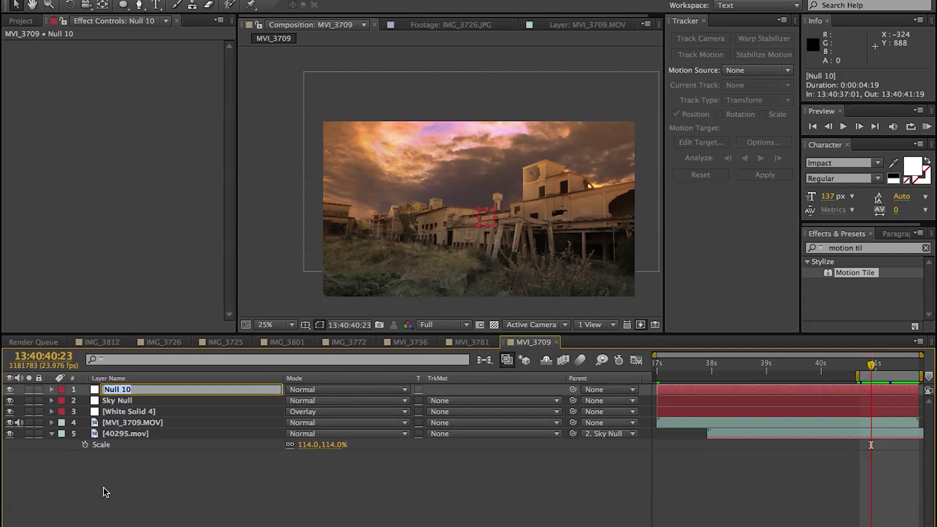
type("Grunge Foreground NUll")
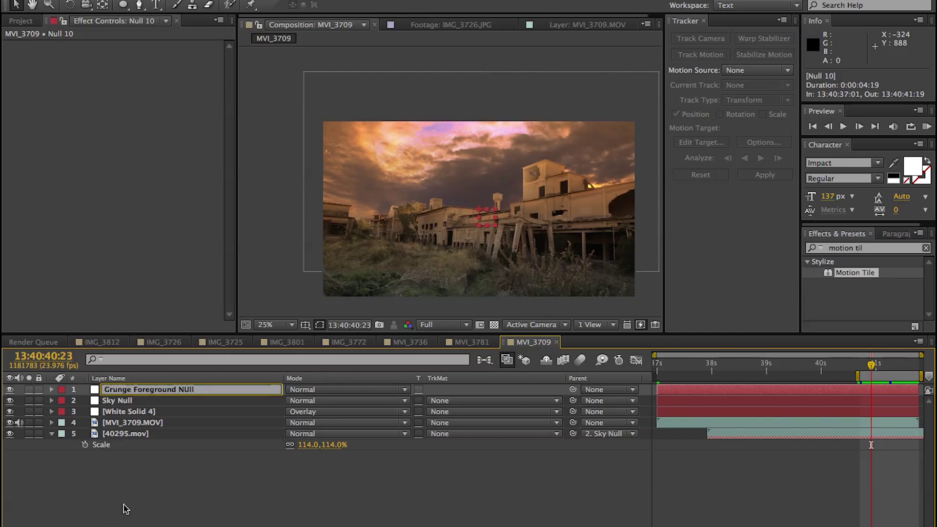
key("Return")
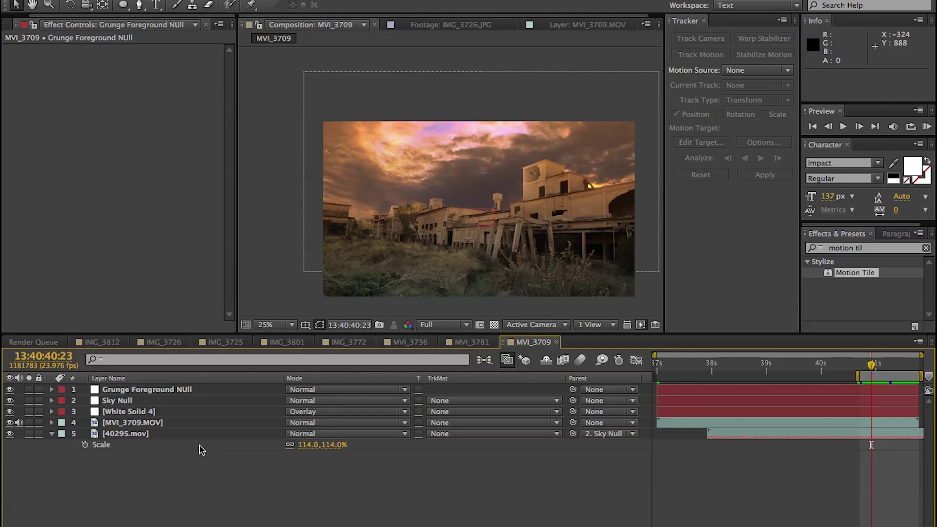
- Rename the MVI_3709.MOV layer as Footage and the 40295.mov layer as Sky
left_click(143, 423)
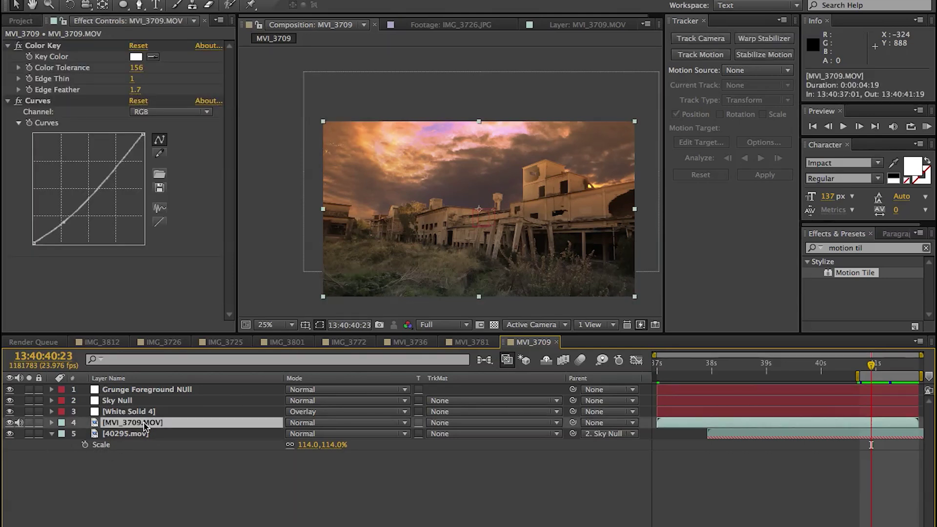
key("Return")
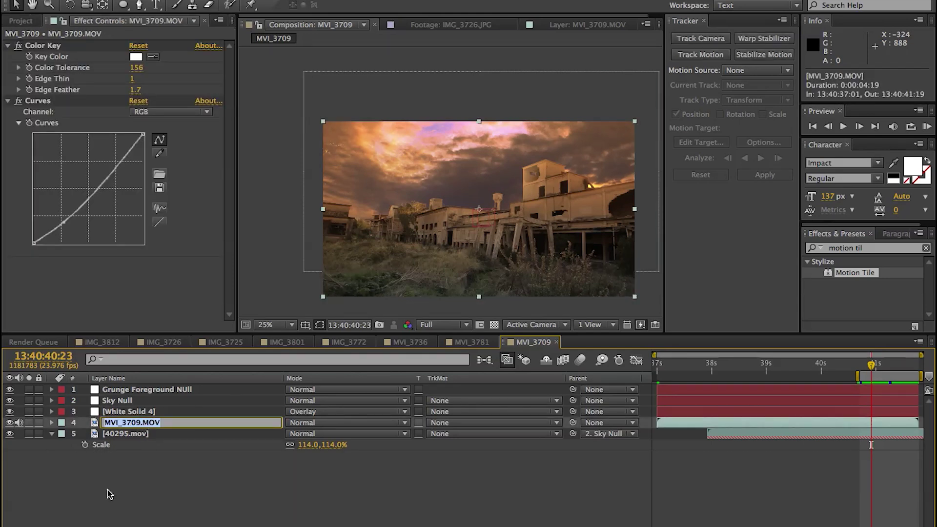
type("Foot")
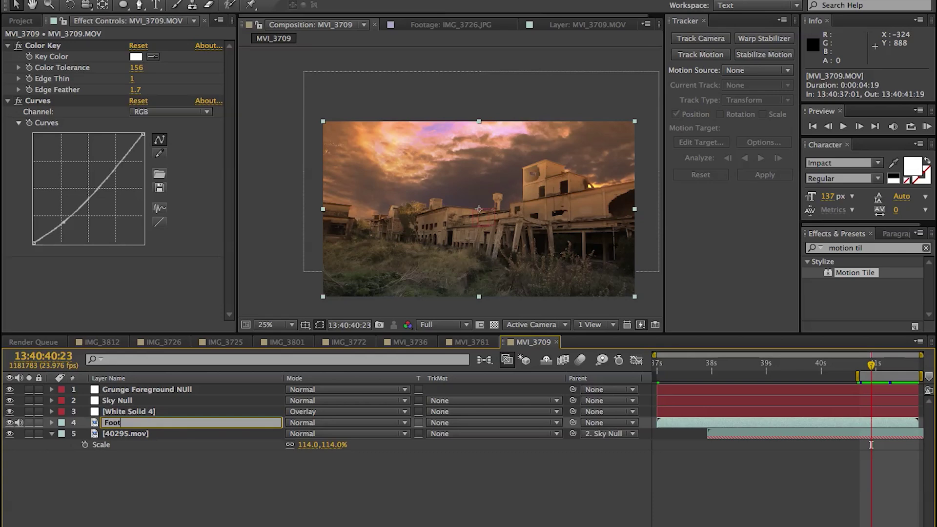
type("age")
key("Return")
left_click(119, 434)
key("Return")
type("S")
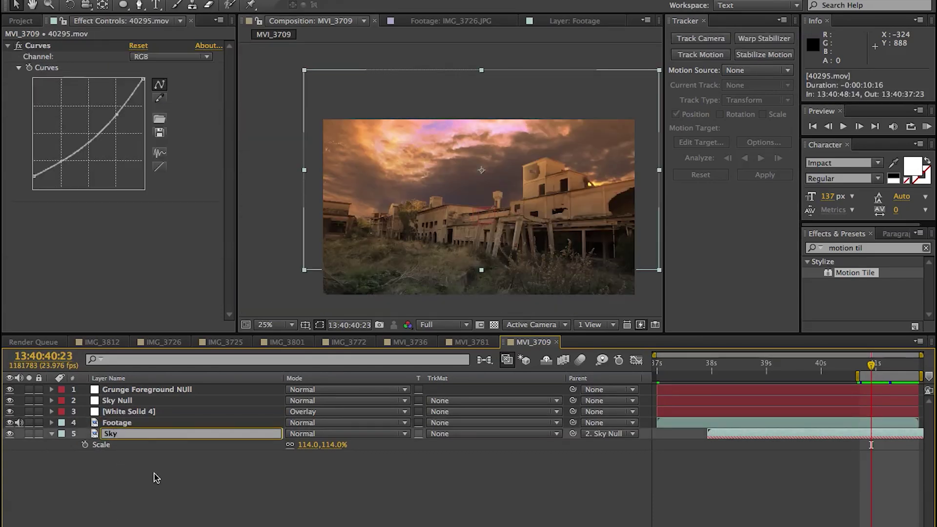
type("ky")
left_click(155, 475)
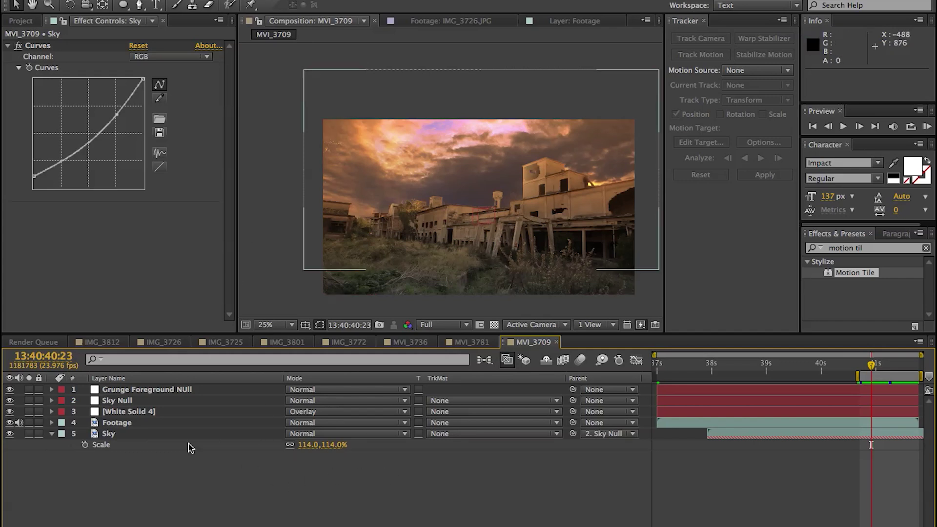
- Start Track Motion on the Footage layer and place the track point on the foreground weeds against the dark opening
left_click(117, 423)
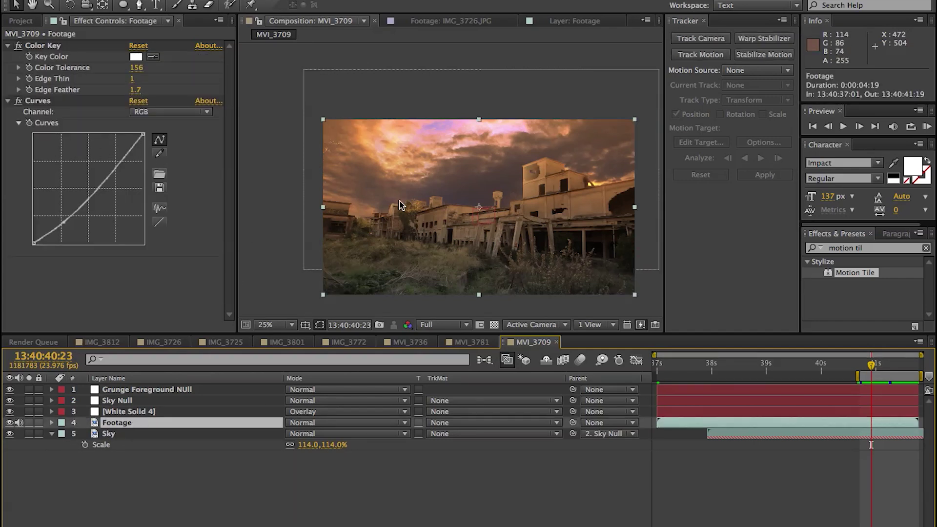
left_click(701, 55)
left_click_drag(459, 155, 495, 92)
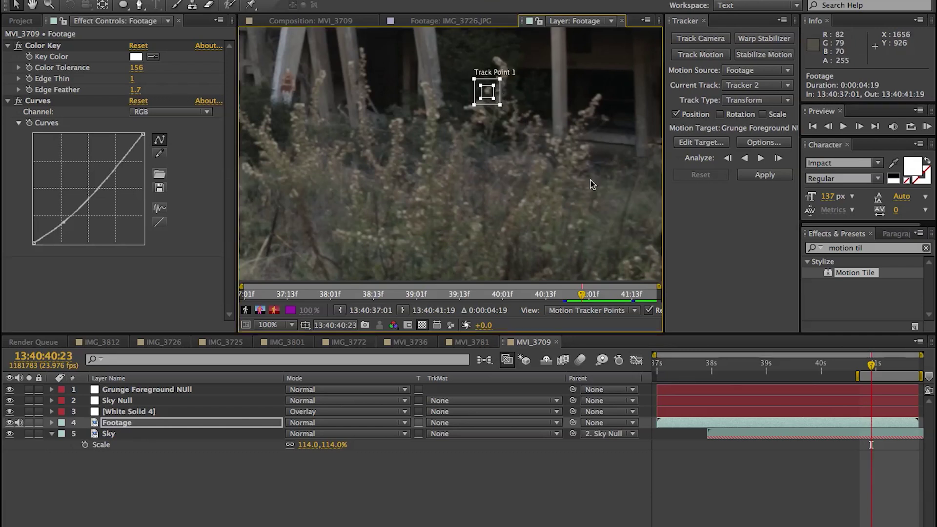
- Analyze the foreground track backward one frame at a time to the start of the work area, then return to 13:40:40:23
left_click(726, 159)
left_click(726, 159)
left_click(727, 159)
left_click(726, 159)
left_click(727, 159)
left_click(726, 159)
left_click_drag(859, 365, 873, 367)
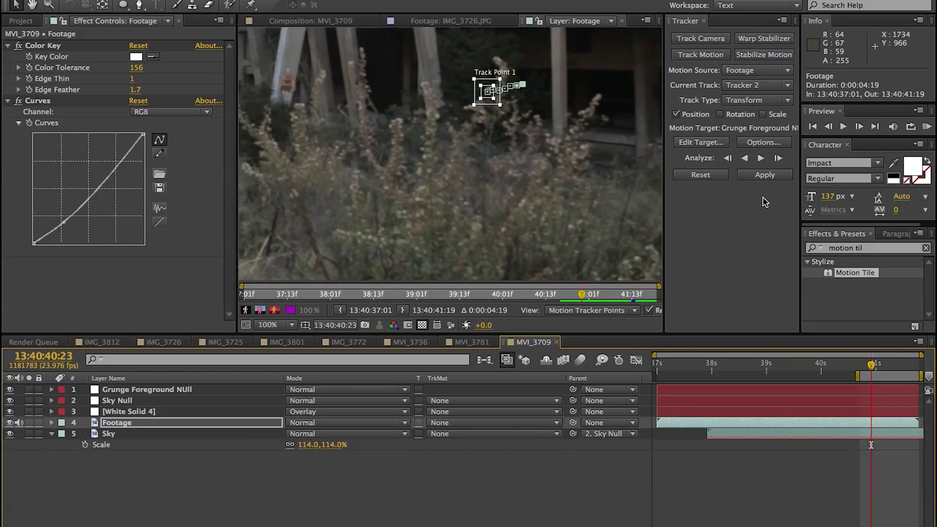
- Analyze the foreground track forward one frame at a time to 13:40:41:19
left_click(778, 158)
left_click(778, 158)
left_click(778, 158)
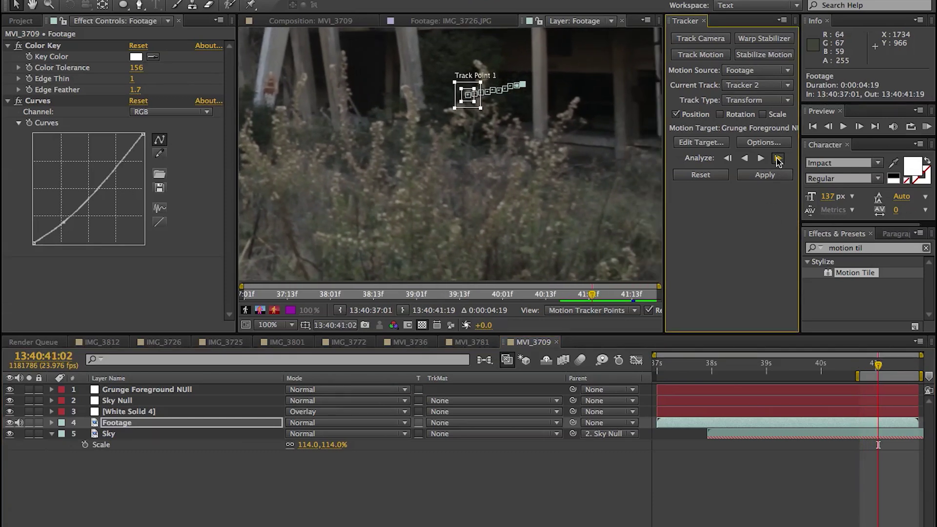
left_click(777, 158)
left_click(778, 158)
left_click(777, 158)
left_click(777, 158)
left_click(777, 158)
left_click(778, 158)
left_click(777, 158)
left_click(778, 159)
left_click(778, 158)
left_click(778, 158)
left_click(777, 158)
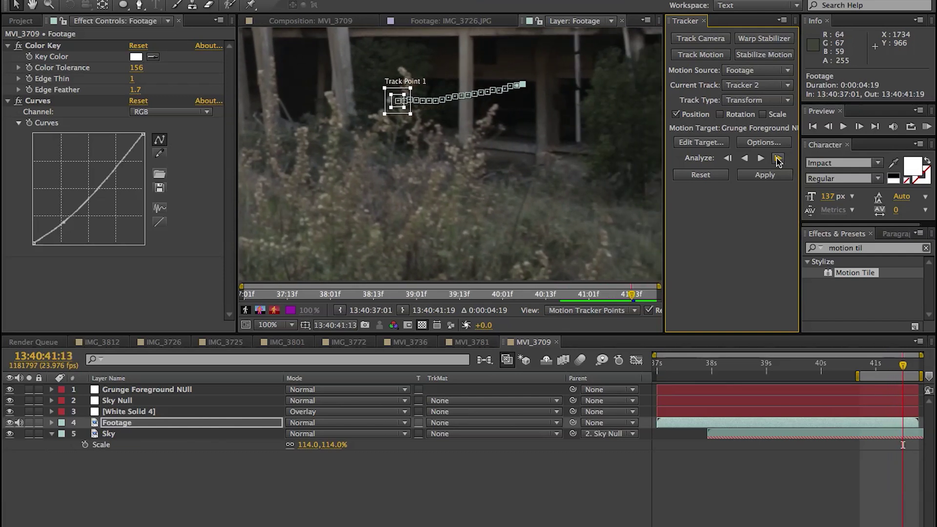
left_click(777, 158)
left_click(777, 158)
left_click(777, 158)
left_click(778, 158)
left_click(777, 158)
left_click(778, 158)
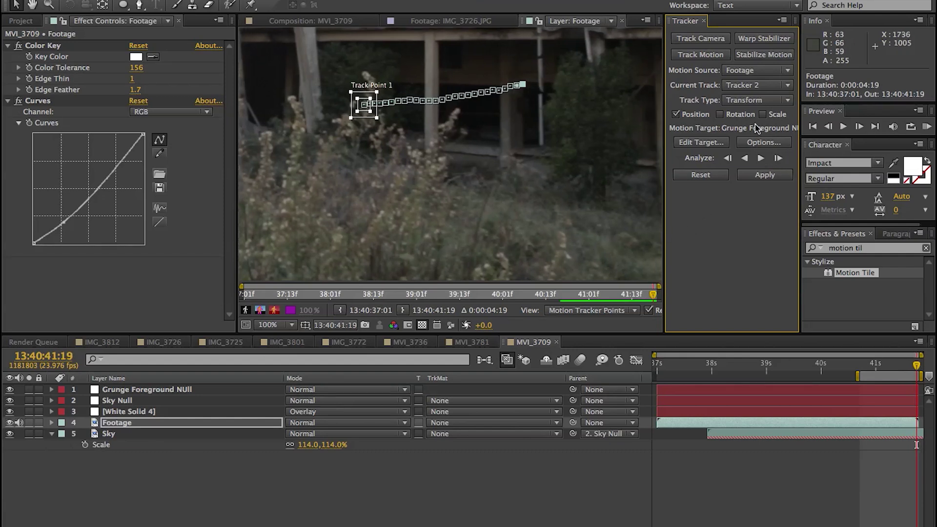
- Set Grunge Foreground NUll as the motion target and apply the foreground track to it
left_click(693, 143)
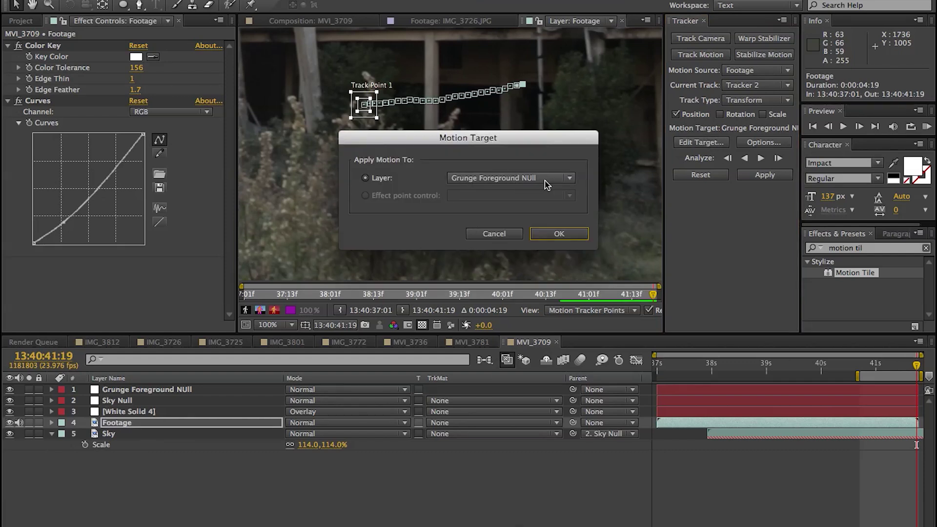
left_click(551, 232)
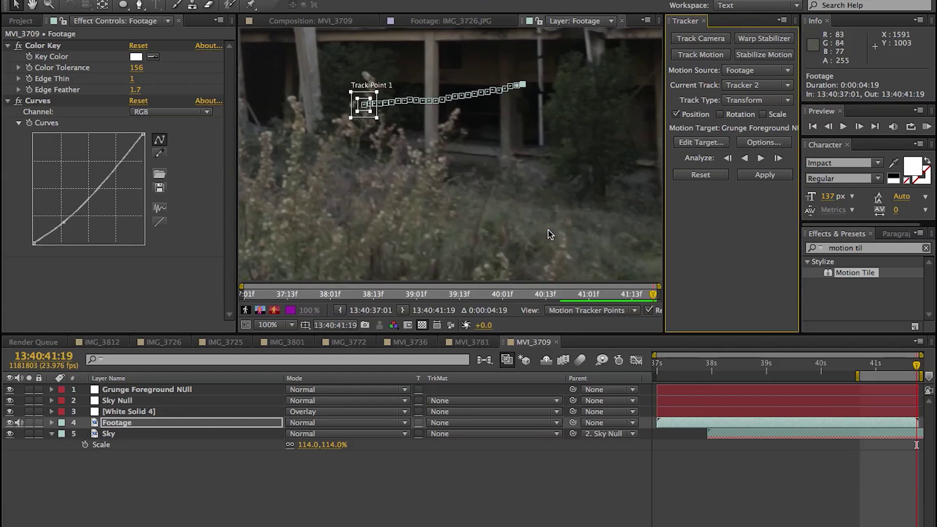
left_click(754, 176)
left_click(518, 205)
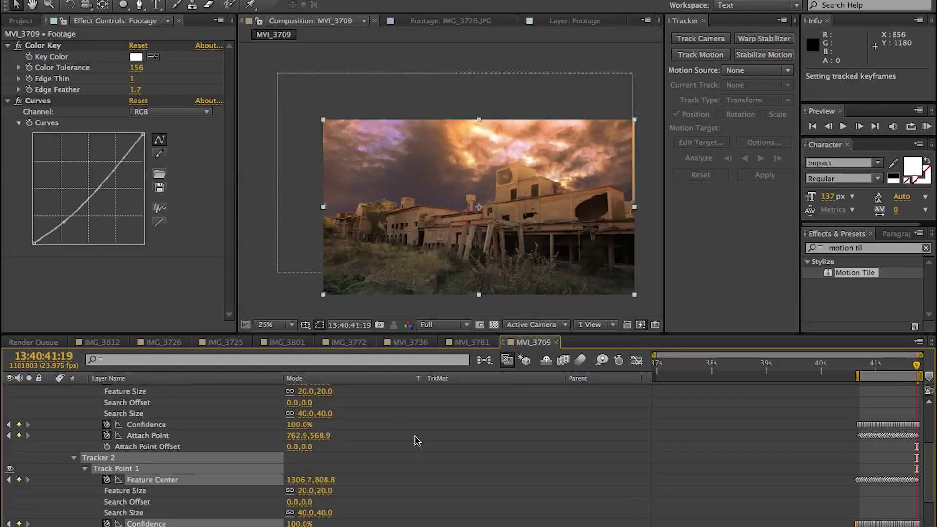
- Collapse the Footage layer's properties and add the 01.jpg grunge texture as the topmost layer of the composition
scroll(55, 454, "up", 3)
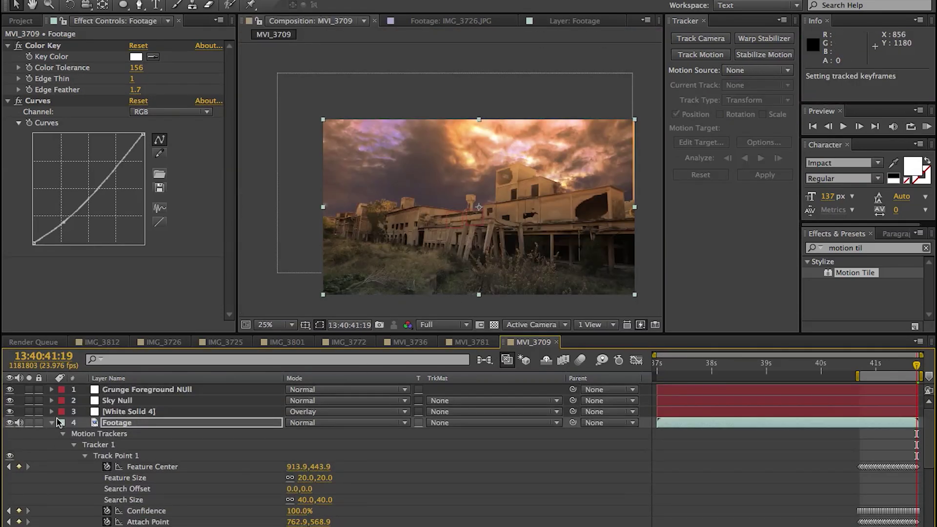
left_click(52, 422)
left_click(20, 22)
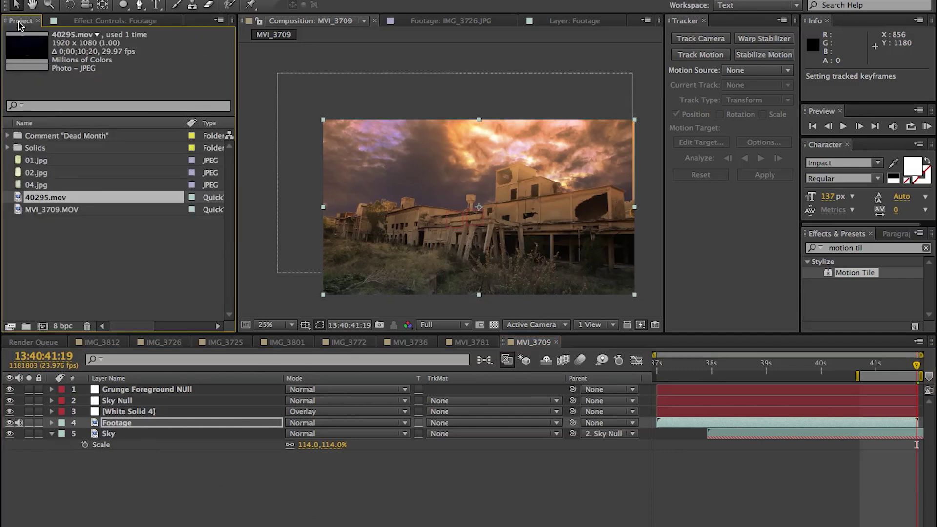
left_click(125, 318)
left_click(35, 163)
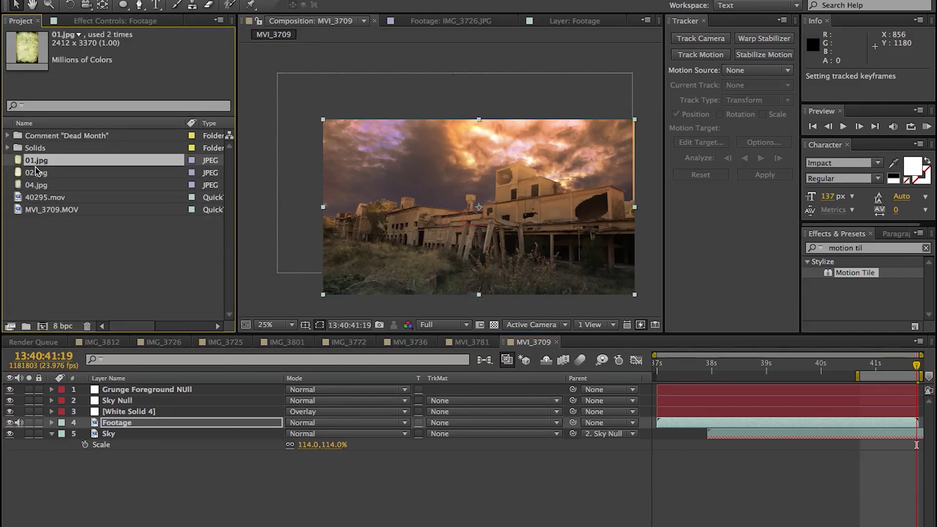
left_click_drag(39, 165, 172, 390)
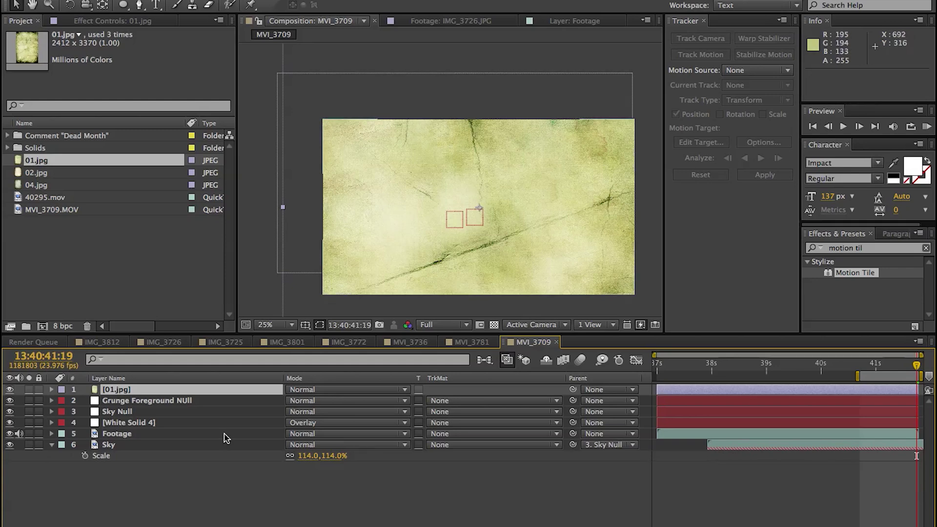
- Rotate the 01.jpg layer by 90° and scale it to 58%
key("r")
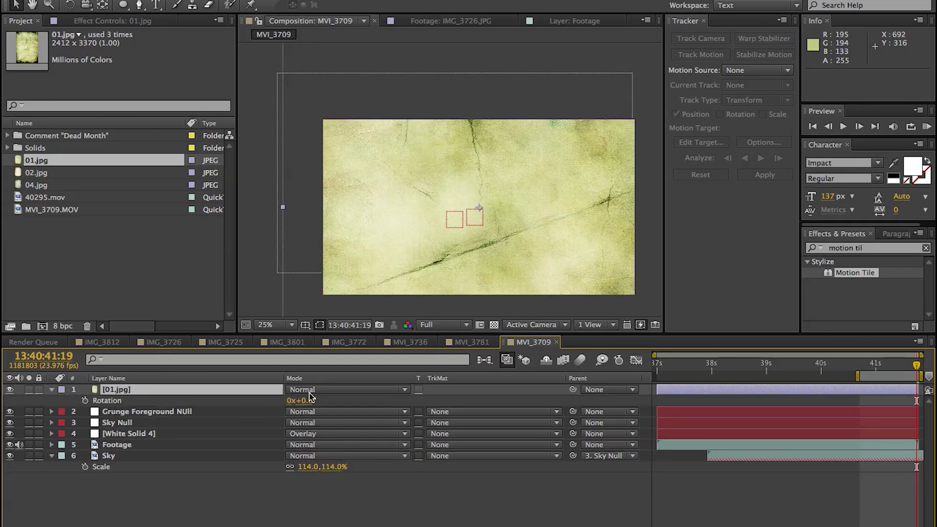
type("90")
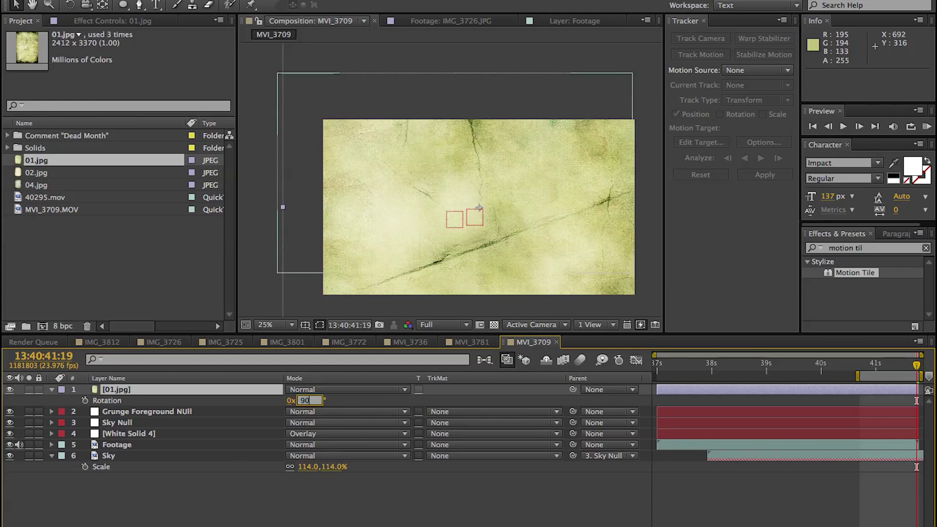
key("Return")
key("s")
mouse_move(329, 400)
left_mouse_down()
mouse_move(319, 400)
mouse_move(329, 405)
left_mouse_up()
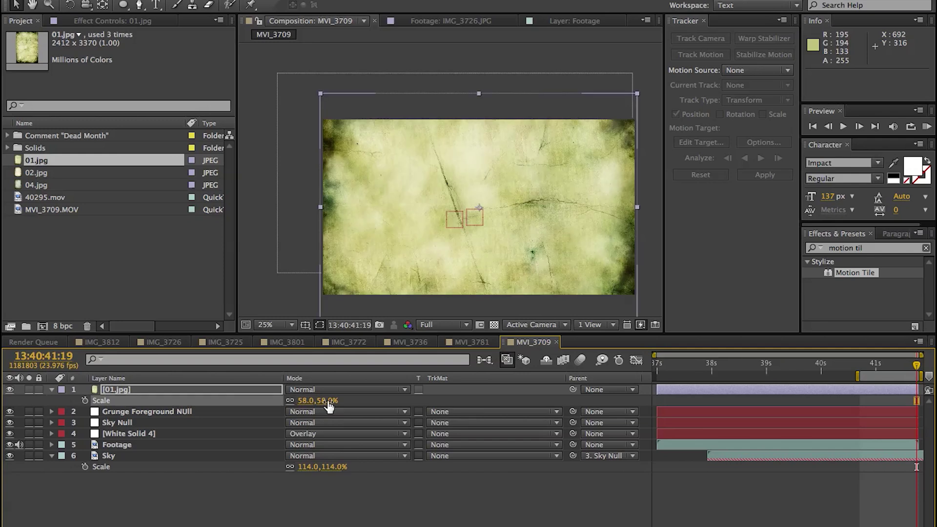
- Parent the 01.jpg layer to Grunge Foreground NUll and check its tracked motion up to 13:40:41:03
left_click(598, 393)
left_click(616, 435)
mouse_move(864, 364)
left_mouse_down()
mouse_move(919, 373)
mouse_move(879, 365)
left_mouse_up()
- Scale 01.jpg to 67% and shift it about 108 px left at 13:40:40:18 to cover the frame's exposed left edge
left_click_drag(328, 401, 335, 401)
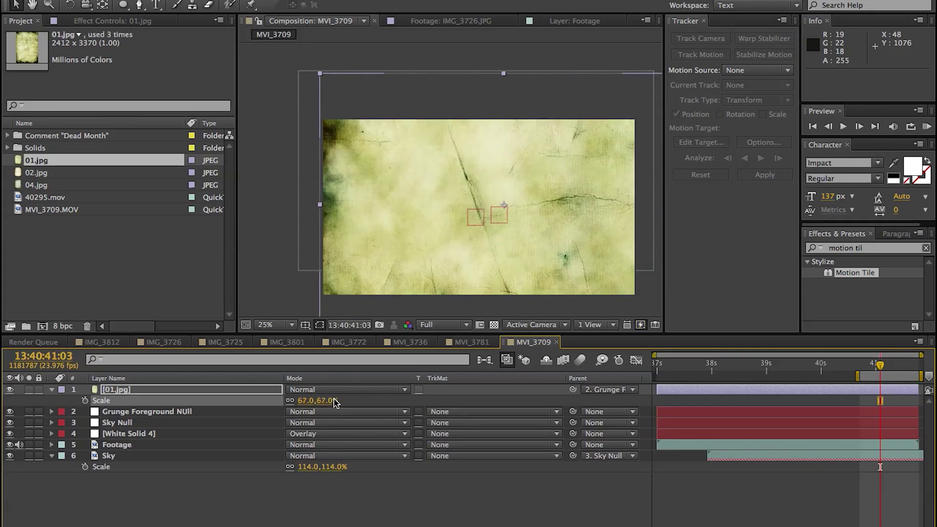
left_click(860, 371)
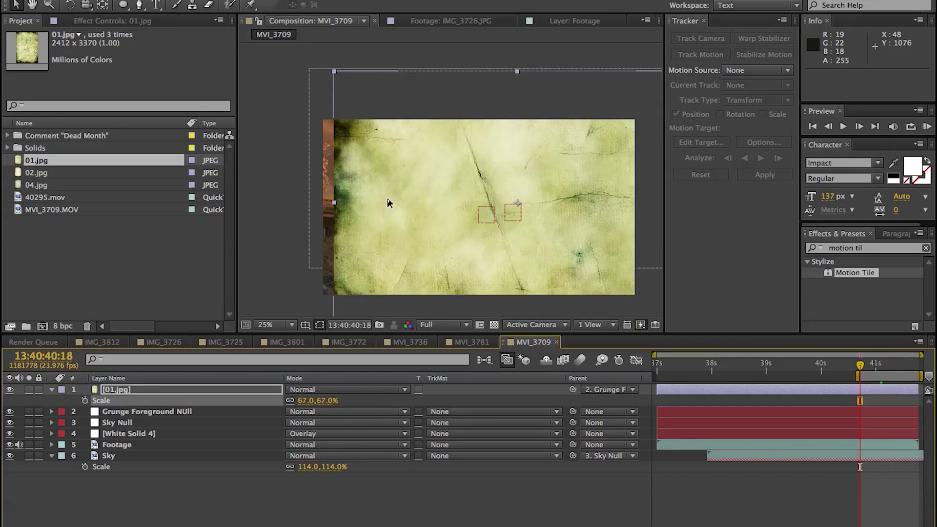
left_click_drag(385, 175, 362, 177)
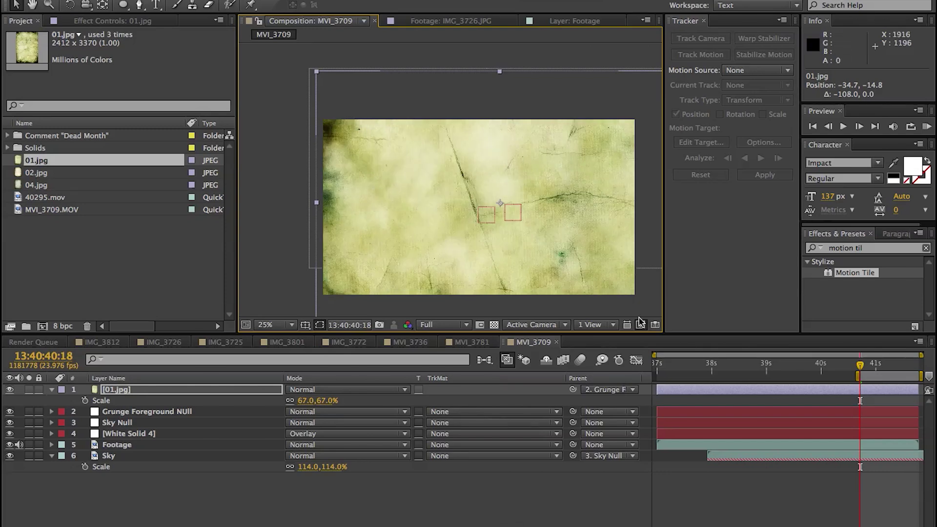
mouse_move(880, 367)
left_mouse_down()
mouse_move(869, 368)
mouse_move(911, 372)
mouse_move(868, 373)
left_mouse_up()
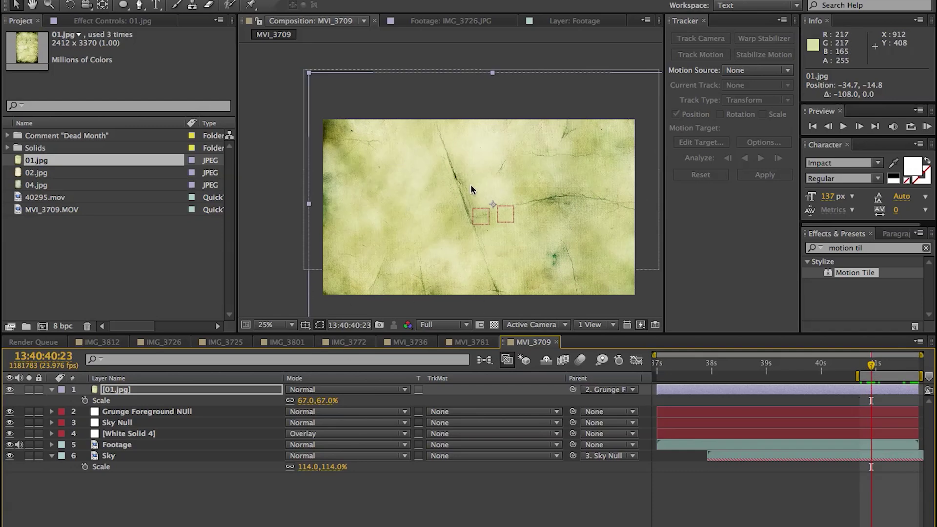
- Set 01.jpg's blending mode to Soft Light and draw a wide elliptical mask on it over the central buildings
left_click(373, 389)
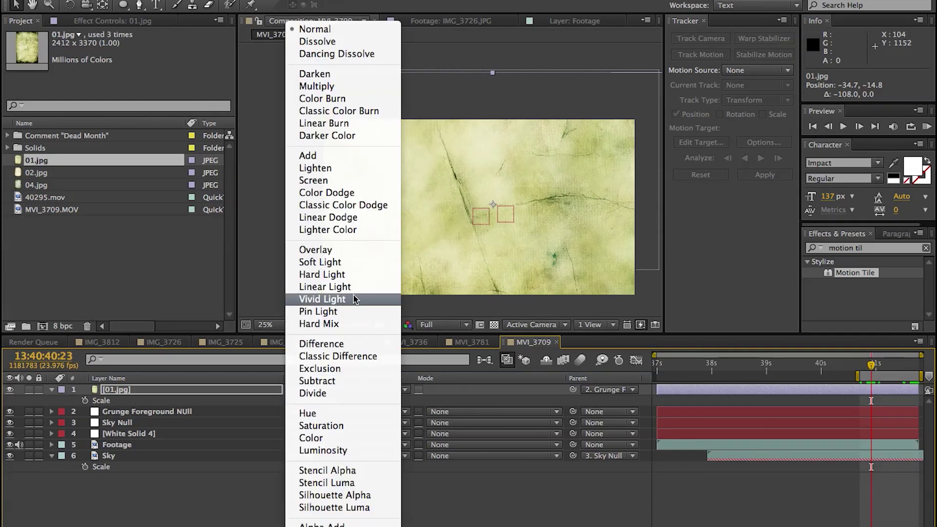
left_click(337, 262)
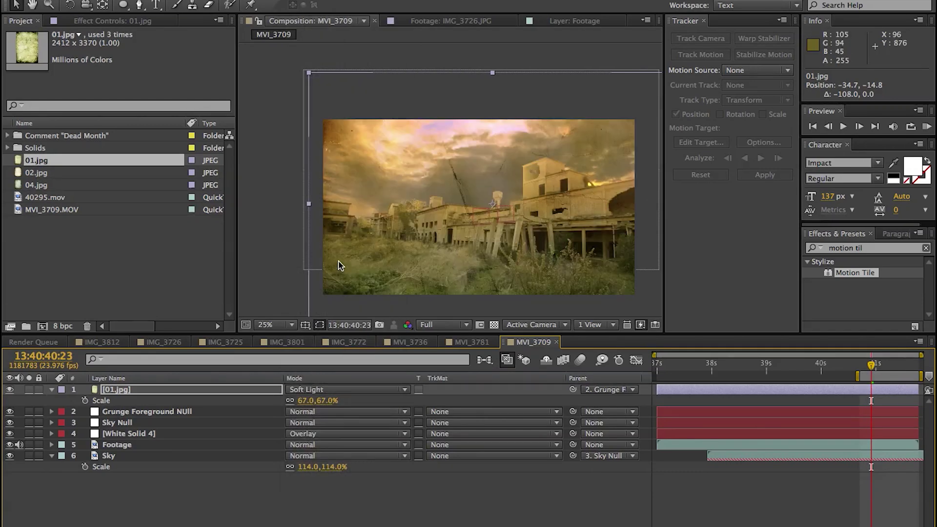
left_click(110, 391)
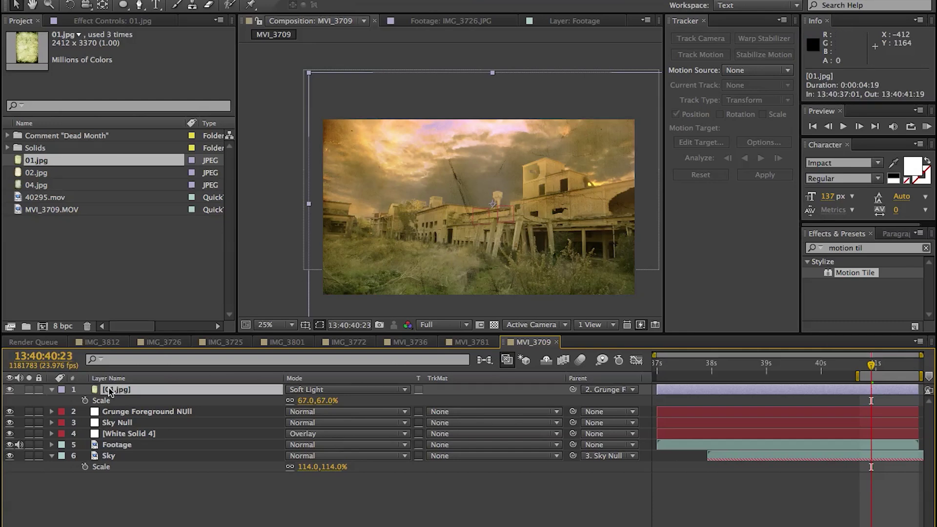
left_click(123, 5)
mouse_move(371, 176)
left_mouse_down()
mouse_move(453, 211)
mouse_move(586, 240)
mouse_move(579, 252)
left_mouse_up()
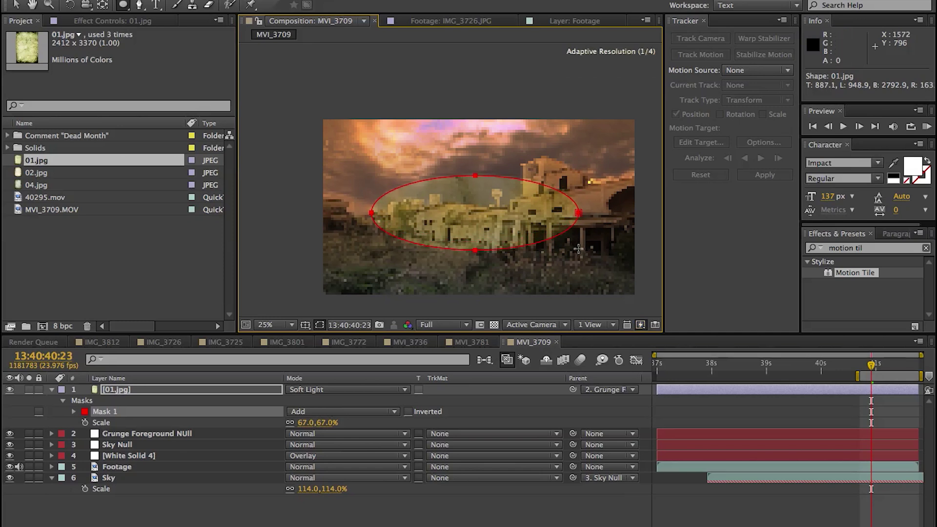
- Set the elliptical mask on 01.jpg to Subtract and feather it by 873 pixels
left_click(329, 413)
left_click(330, 448)
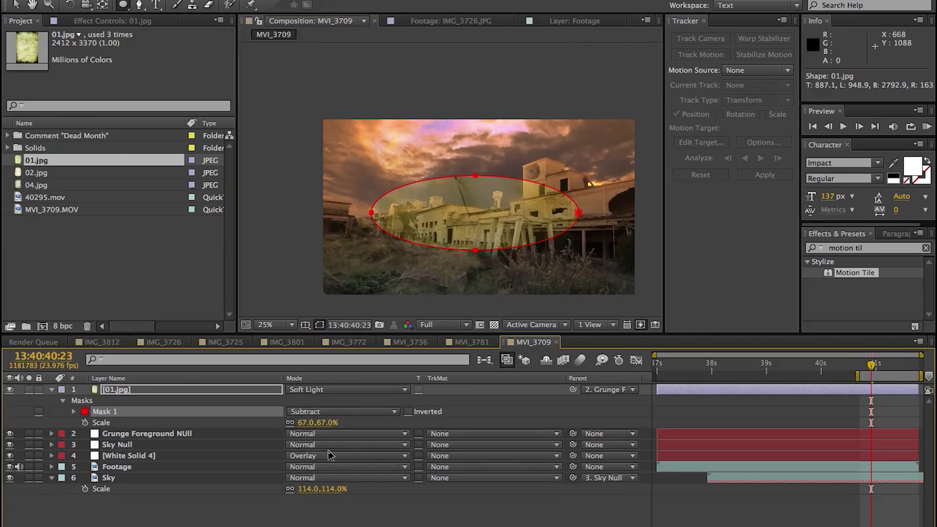
key("f")
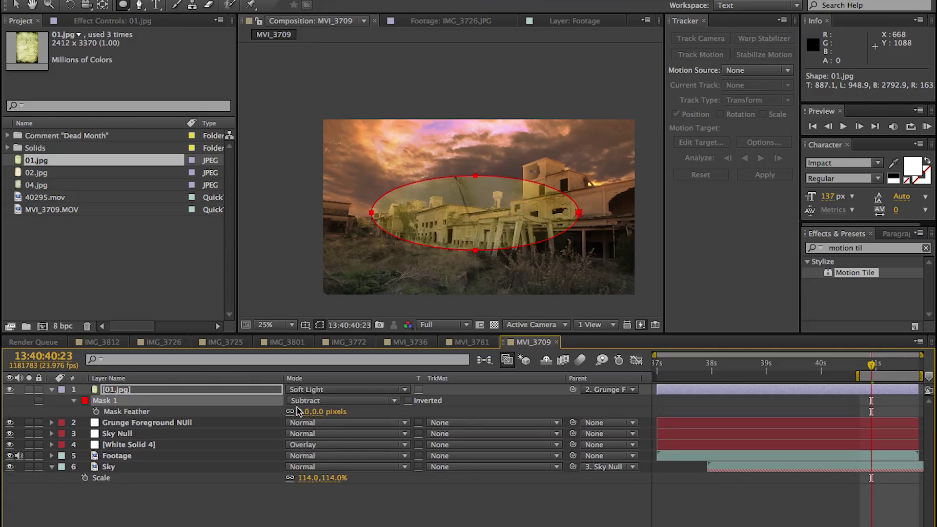
left_click_drag(302, 415, 605, 429)
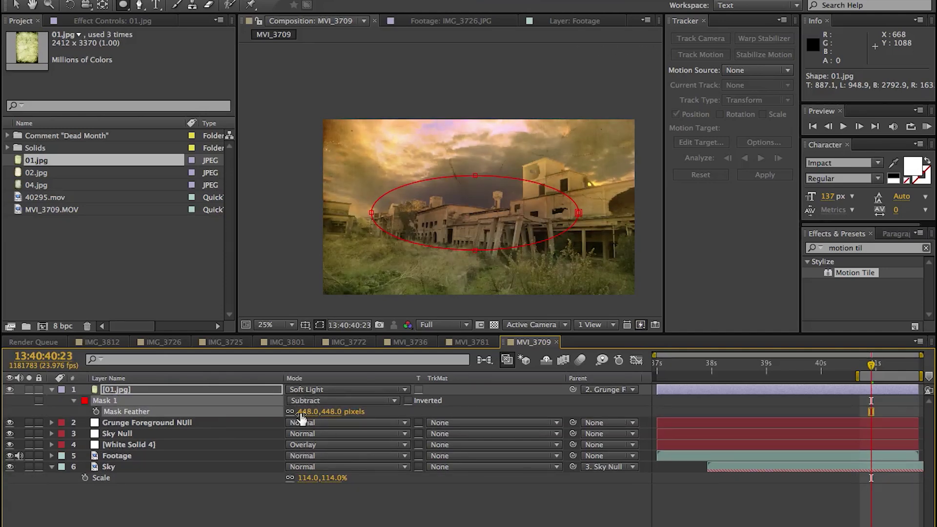
left_click_drag(530, 407, 576, 409)
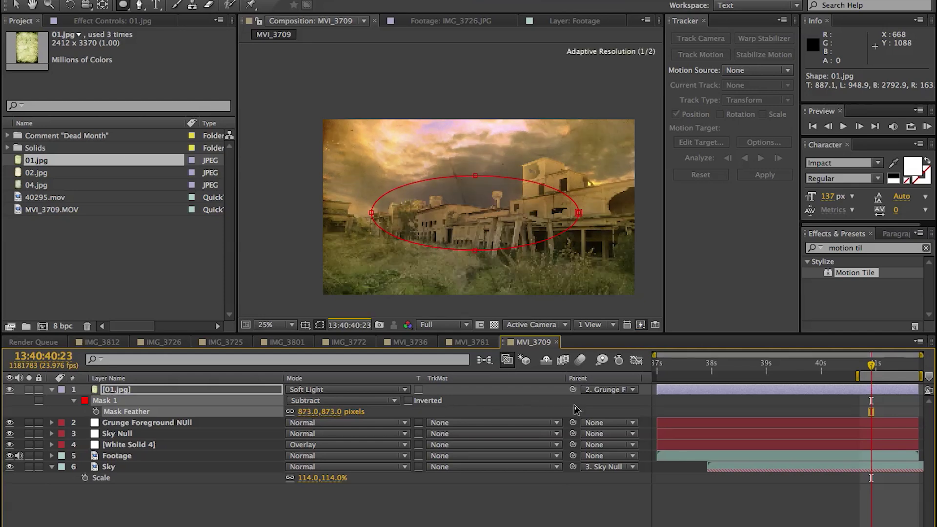
left_click(399, 498)
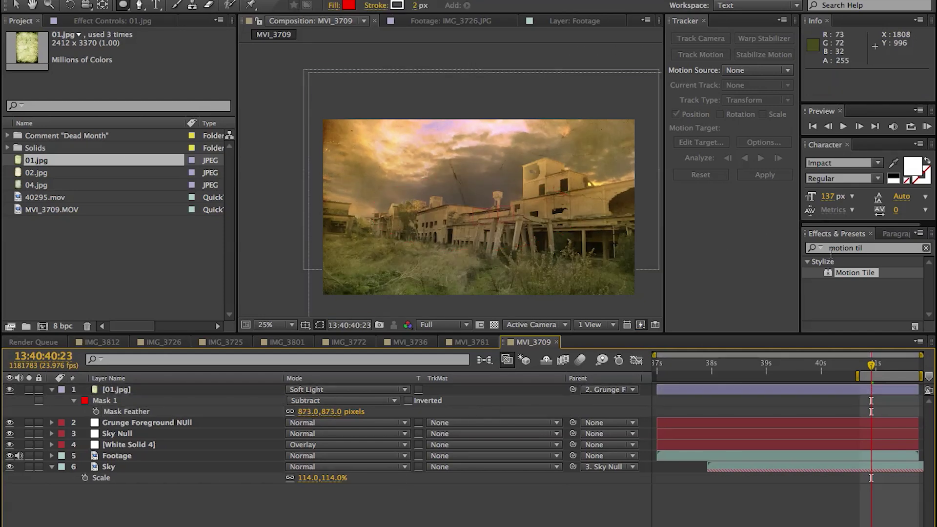
- Apply the Curves effect to 01.jpg and shape an S-curve that darkens the shadows and brightens the highlights
double_click(847, 250)
triple_click(847, 250)
type("urves")
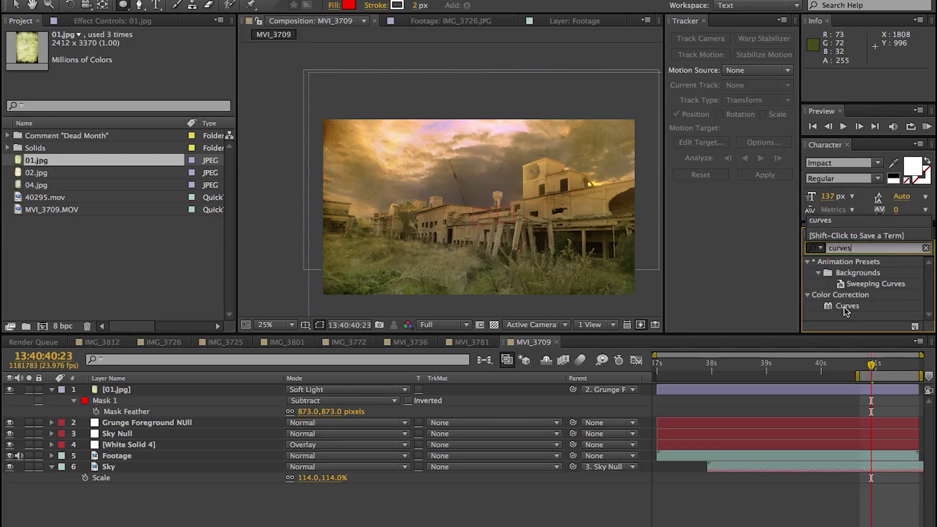
left_click_drag(845, 310, 859, 394)
left_click_drag(61, 161, 62, 176)
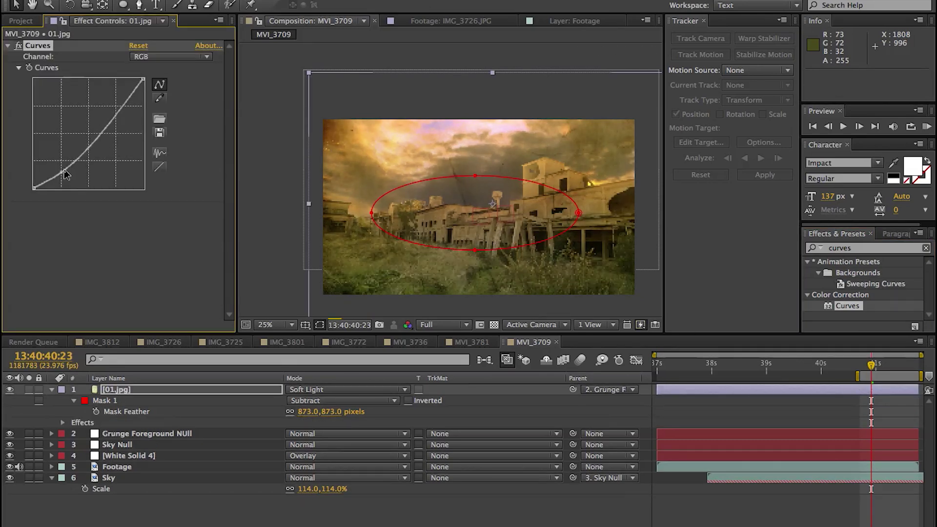
left_click_drag(113, 112, 114, 104)
- Change 01.jpg's blending mode to Overlay and lower the upper point of its RGB curve to darken the highlights
left_click(144, 390)
left_click(351, 389)
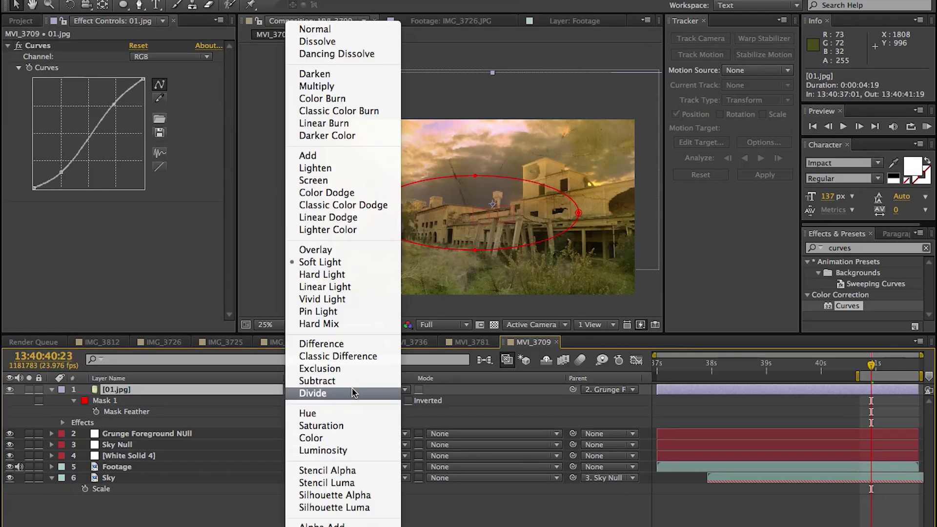
left_click(319, 249)
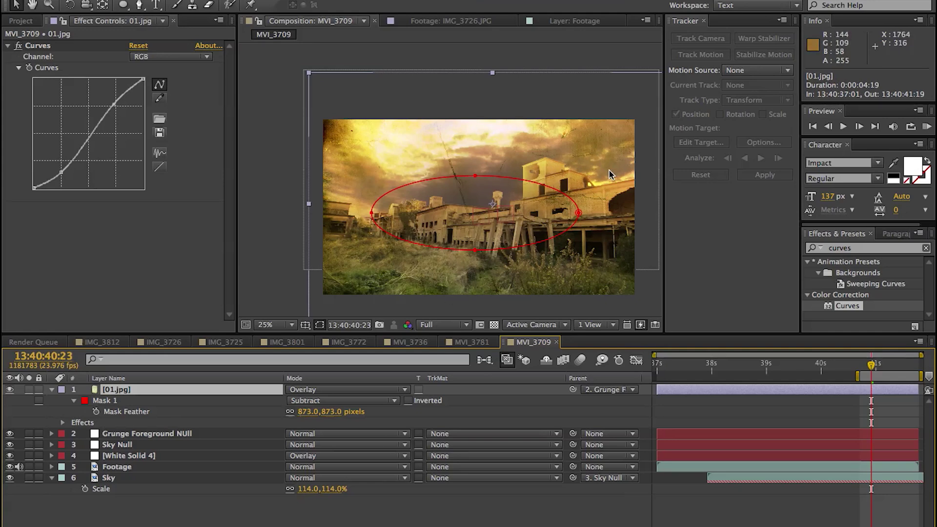
mouse_move(114, 104)
left_mouse_down()
mouse_move(126, 130)
mouse_move(121, 114)
left_mouse_up()
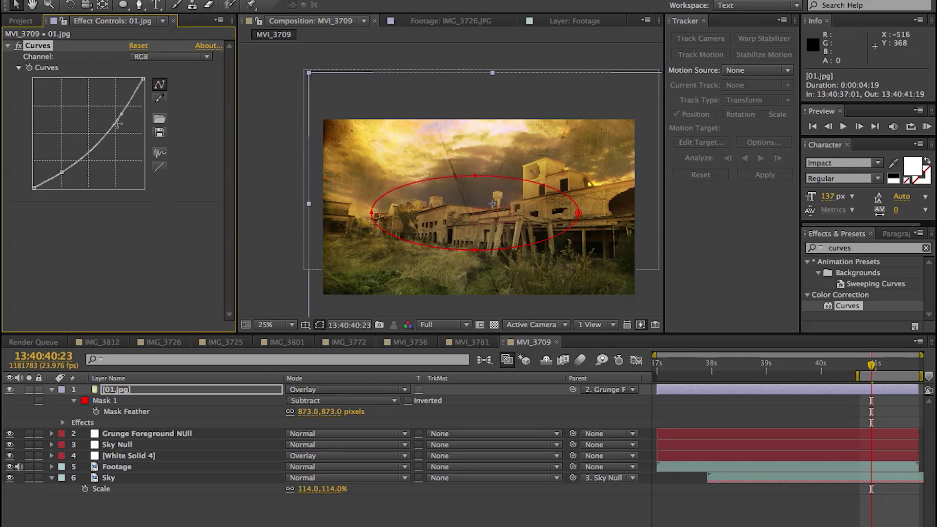
- Try the Screen blending mode on 01.jpg and return the layer to Overlay
left_click(341, 389)
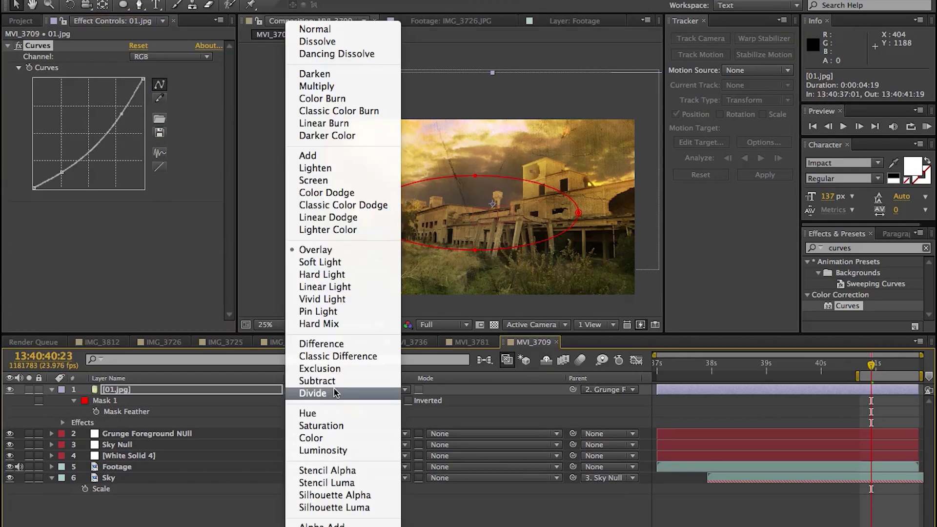
left_click(327, 180)
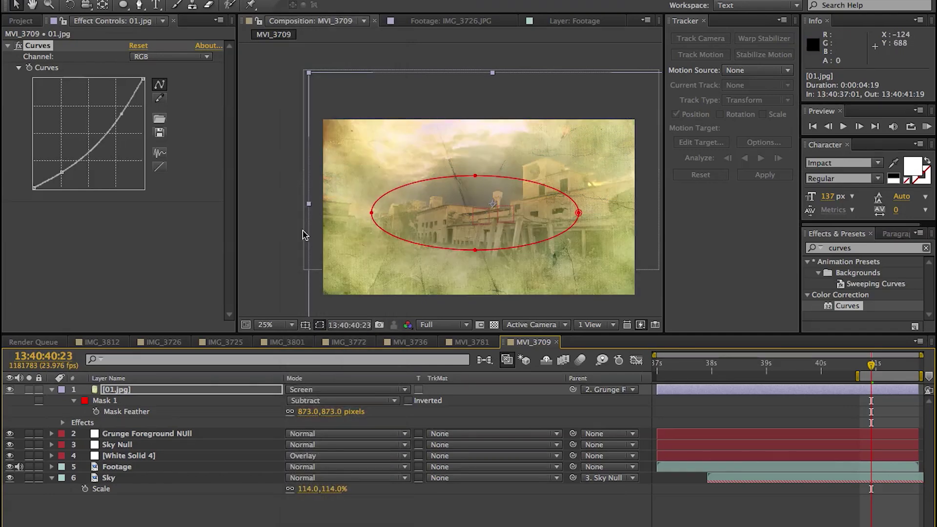
left_click(376, 389)
left_click(344, 250)
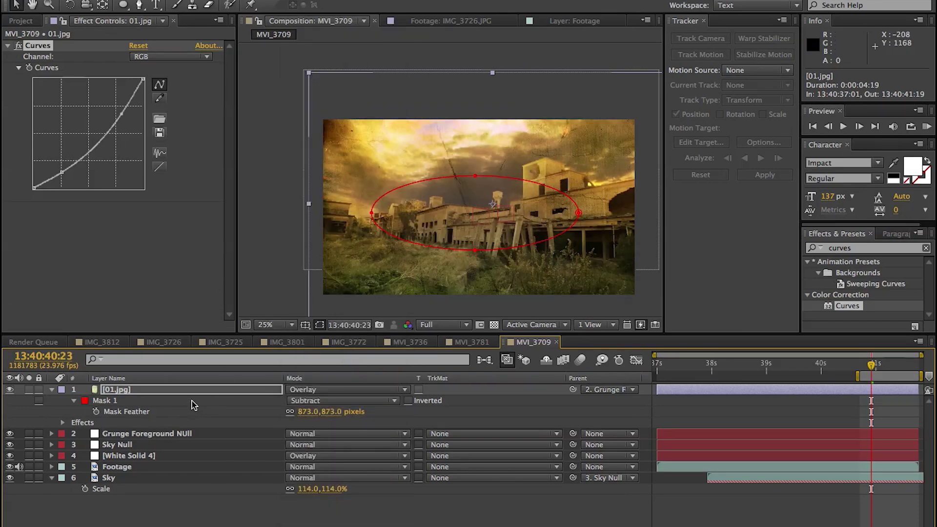
- Set the opacity of the 01.jpg layer to 60% and deselect it
left_click(184, 390)
key("t")
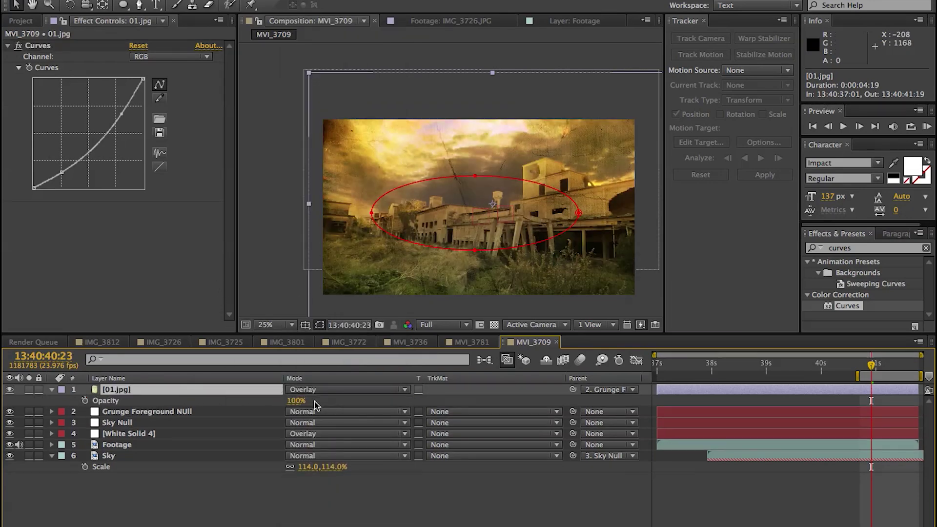
left_click(298, 401)
type("60")
key("Return")
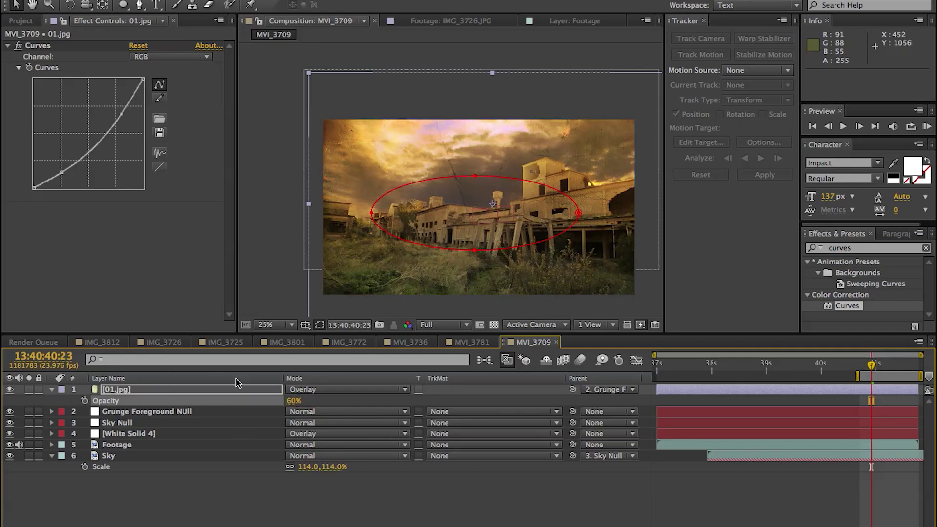
left_click(267, 512)
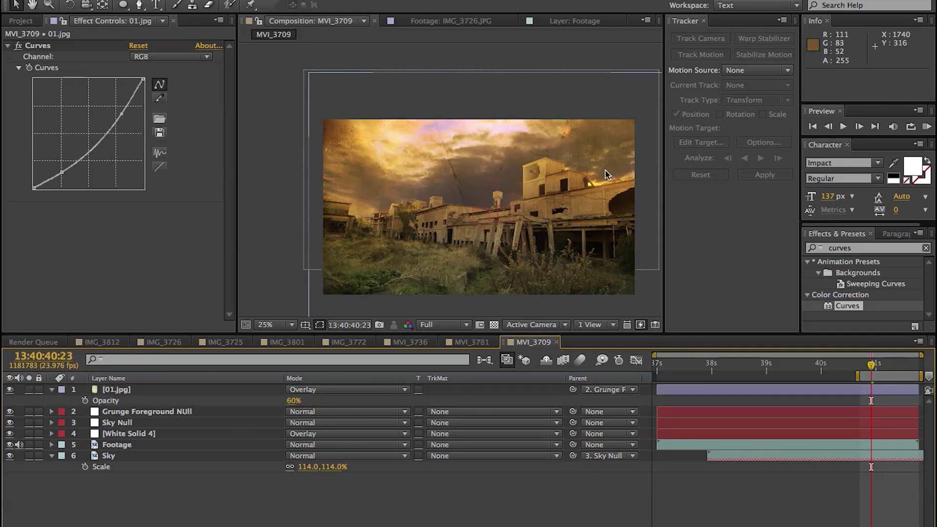
- At 13:40:40:19, add a null object to the composition and name it Grunge Middleground Null
key("Page_Up")
key("Page_Up")
key("Page_Up")
key("Page_Up")
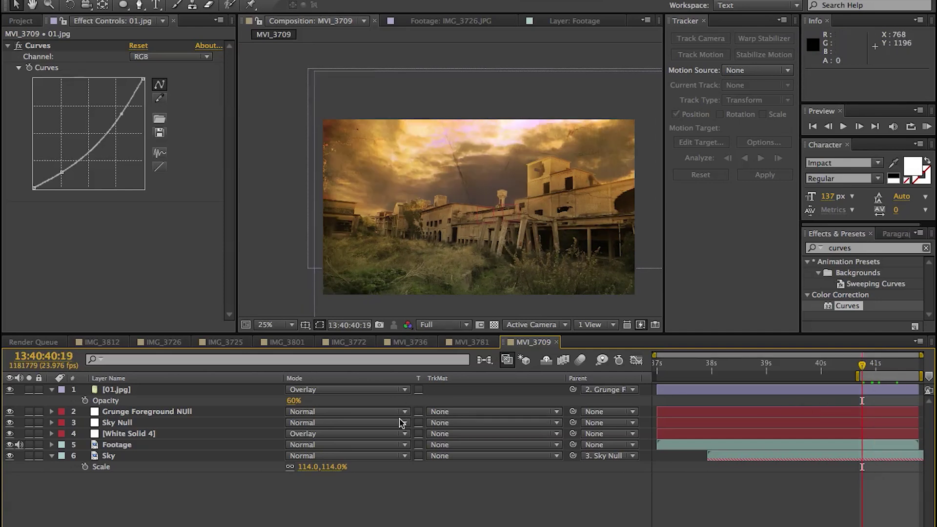
right_click(412, 489)
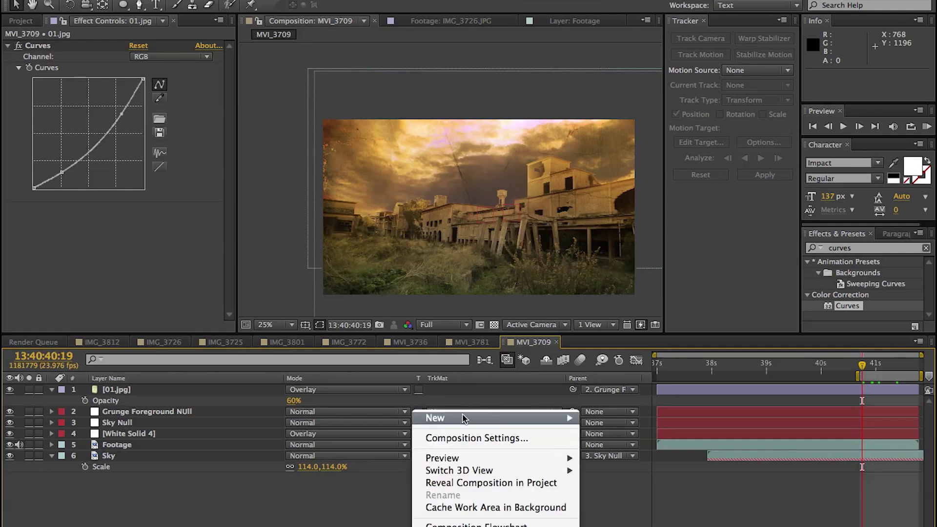
mouse_move(463, 418)
left_click(632, 485)
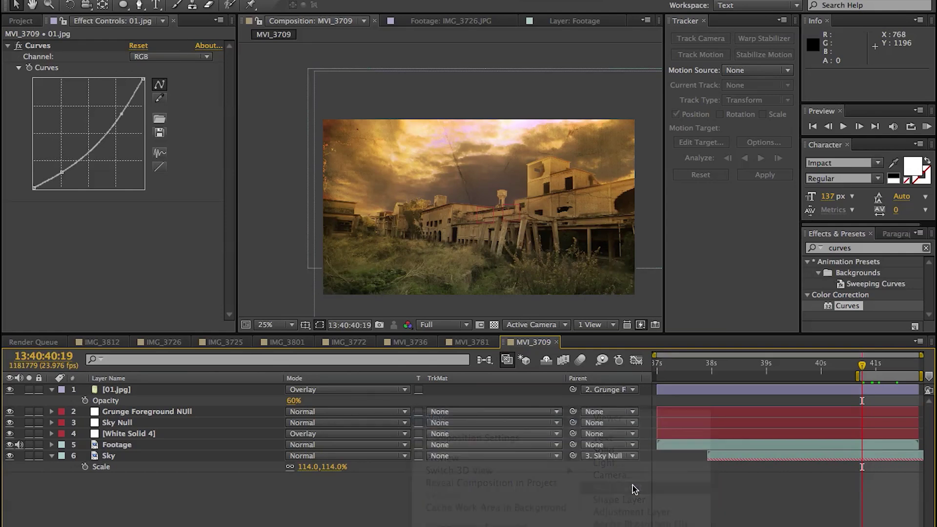
key("Return")
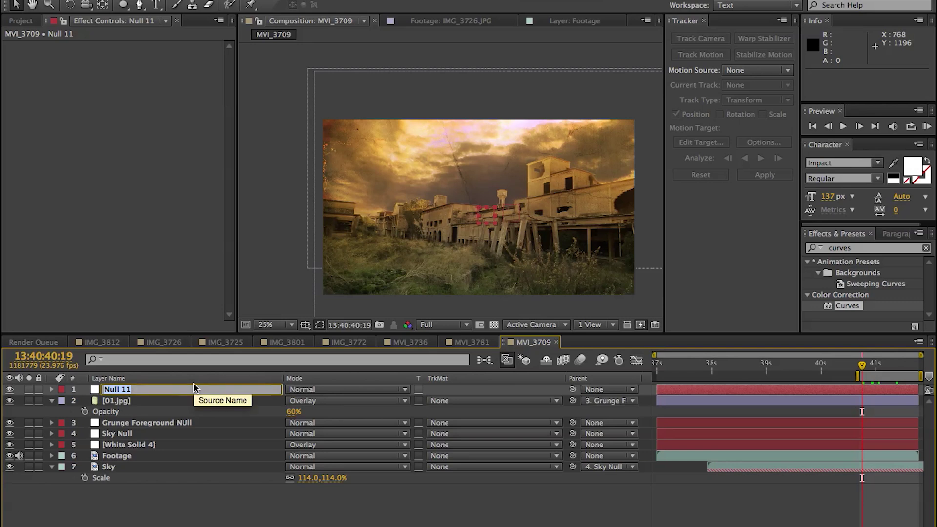
type("G")
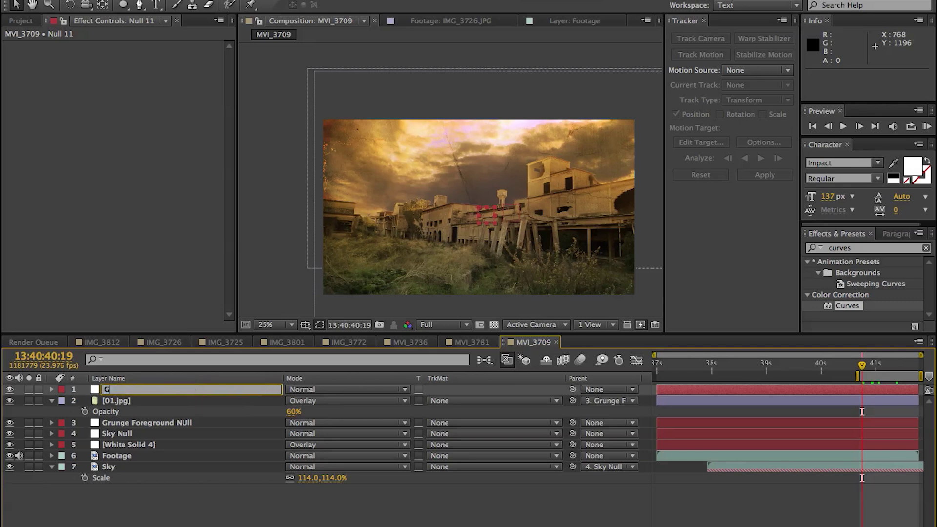
type("runge Middleground Nu")
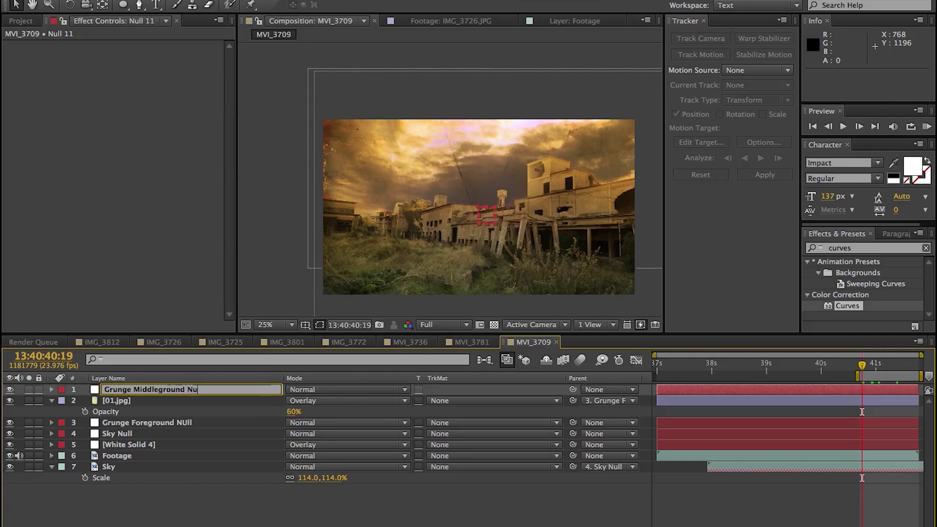
type("ll")
key("Return")
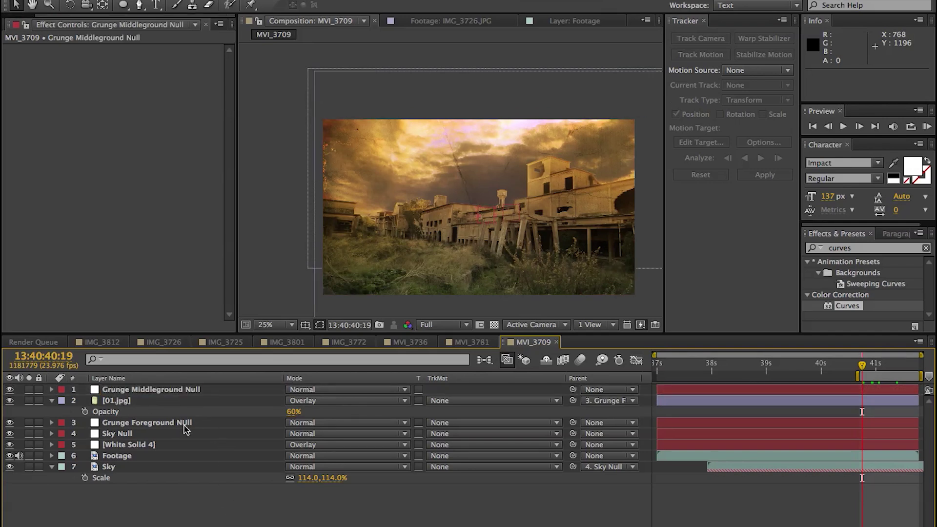
- Motion-track the Footage layer's position forward from a point on the building's supports and apply X and Y to Grunge Middleground Null
left_click(117, 455)
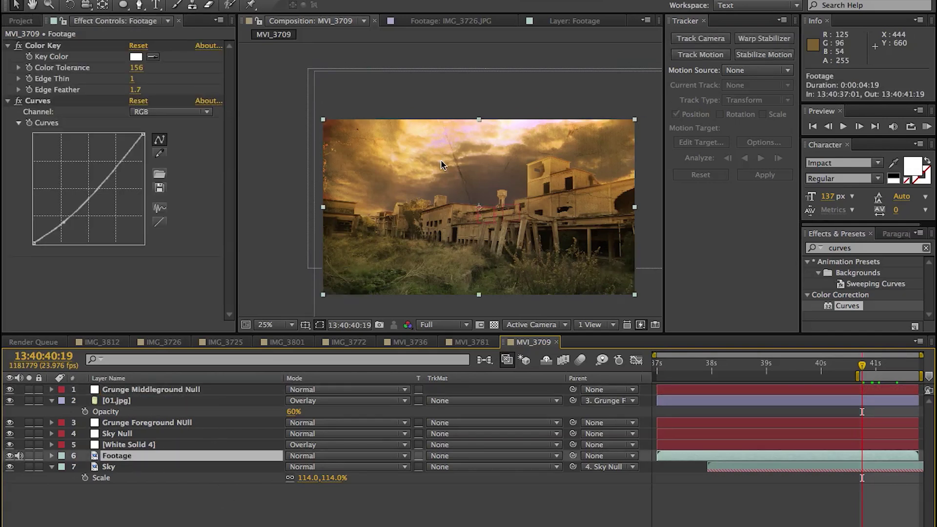
left_click(695, 55)
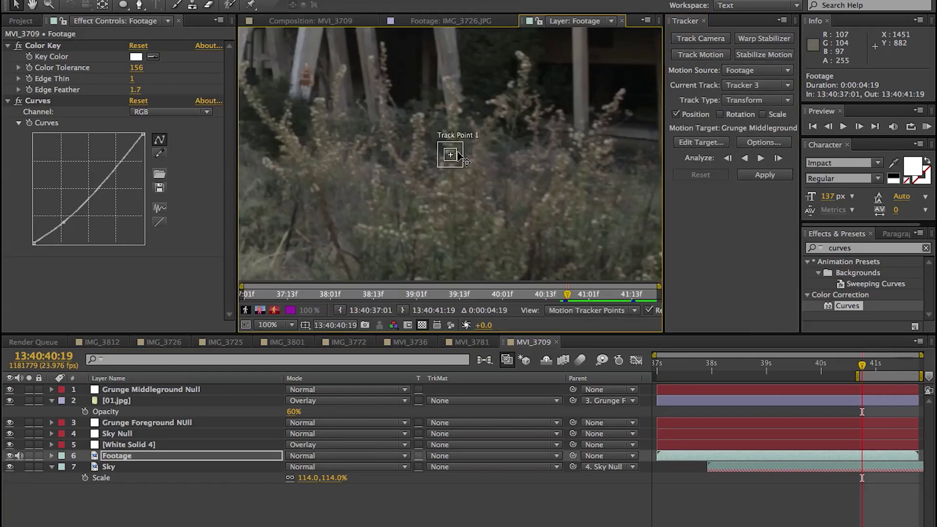
left_click_drag(458, 155, 560, 151)
left_click(777, 158)
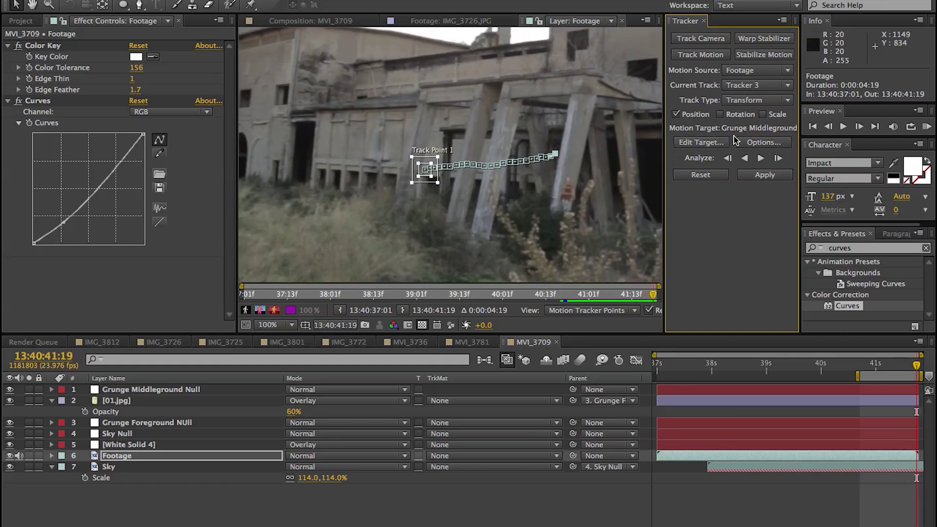
left_click(765, 177)
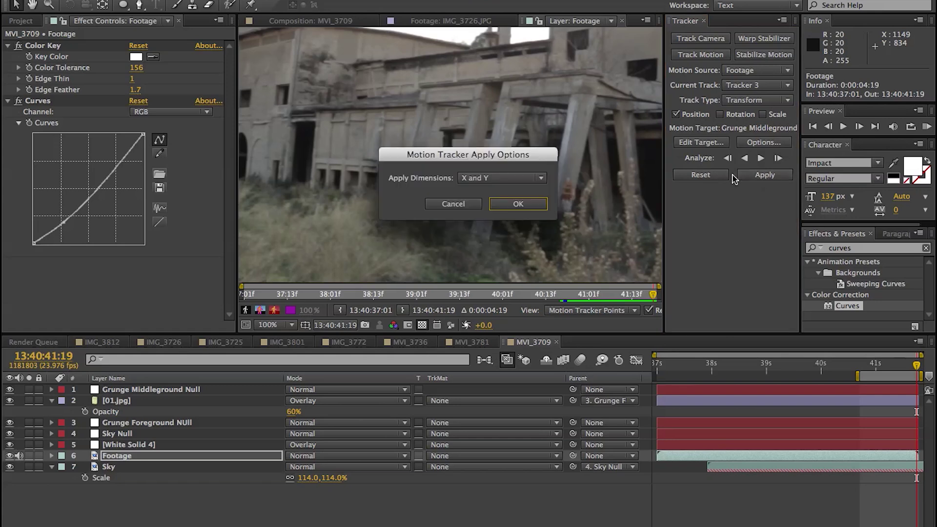
left_click(501, 210)
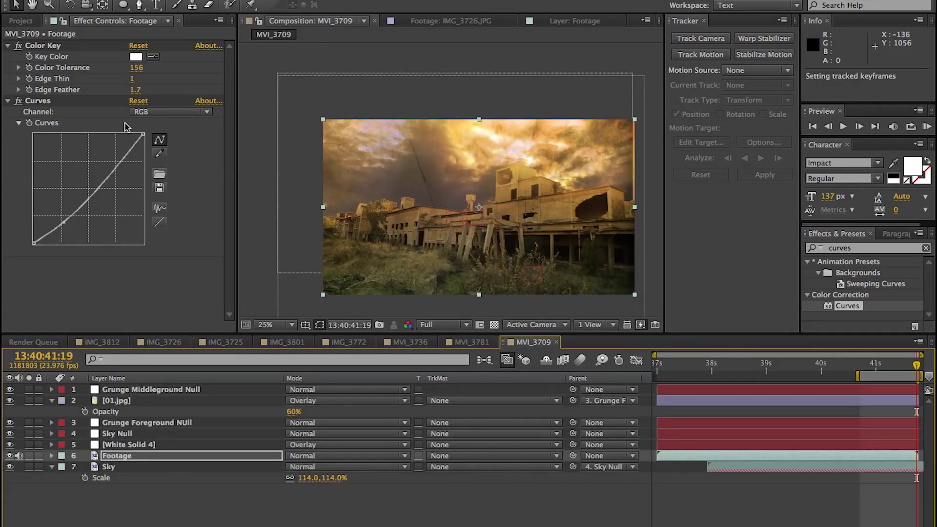
- Add 02.jpg to the composition directly below Grunge Middleground Null and parent it to that null
left_click(21, 21)
left_click(45, 174)
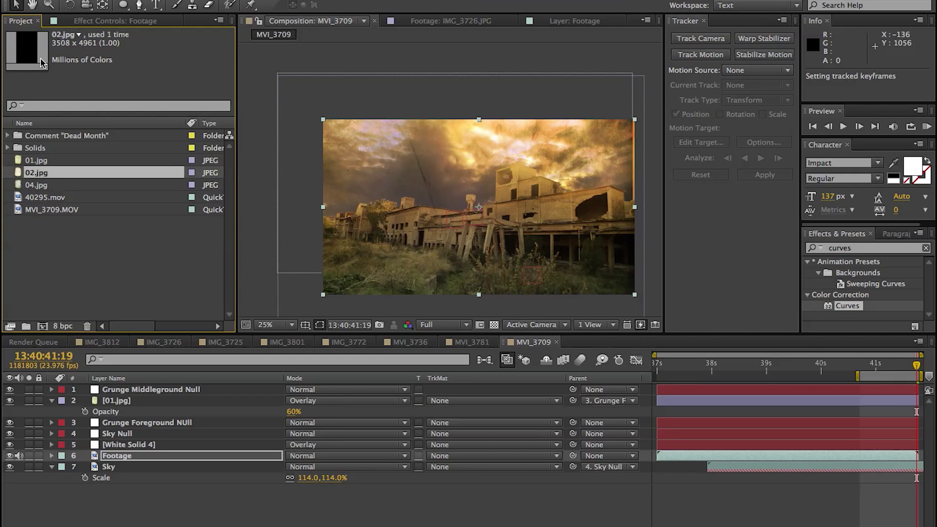
left_click_drag(86, 179, 210, 401)
left_click(616, 400)
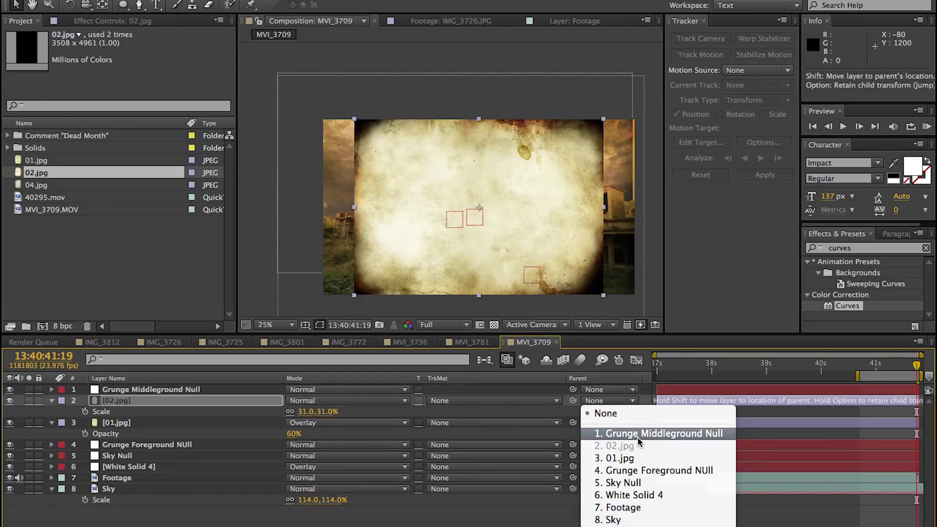
left_click(680, 432)
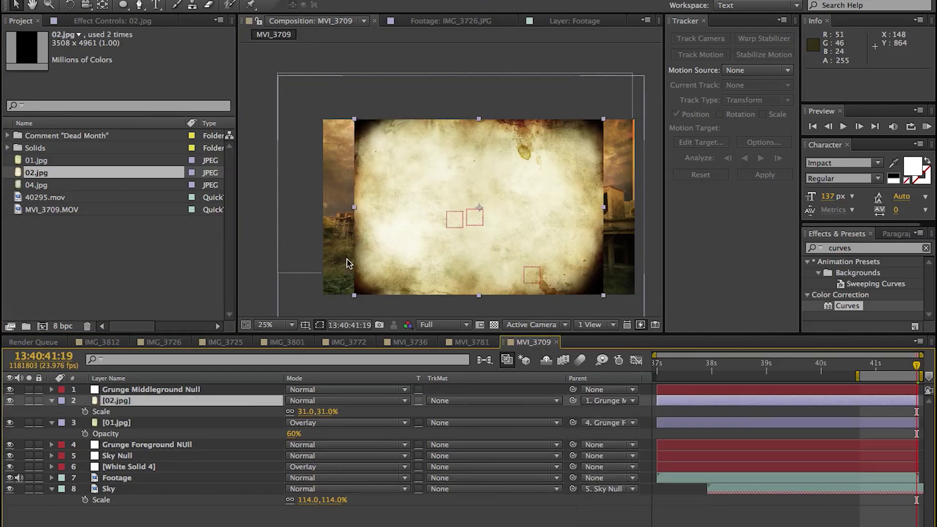
- Scale 02.jpg to 33.5, 39.0% so it fills the frame and set its blending mode to Overlay
mouse_move(328, 414)
left_mouse_down()
mouse_move(354, 412)
mouse_move(331, 411)
left_mouse_up()
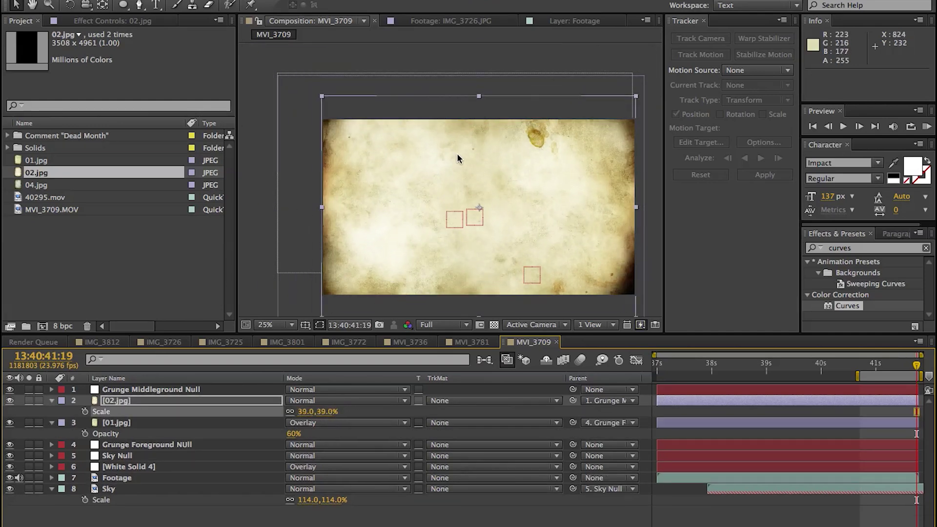
left_click_drag(479, 96, 479, 116)
left_click(300, 400)
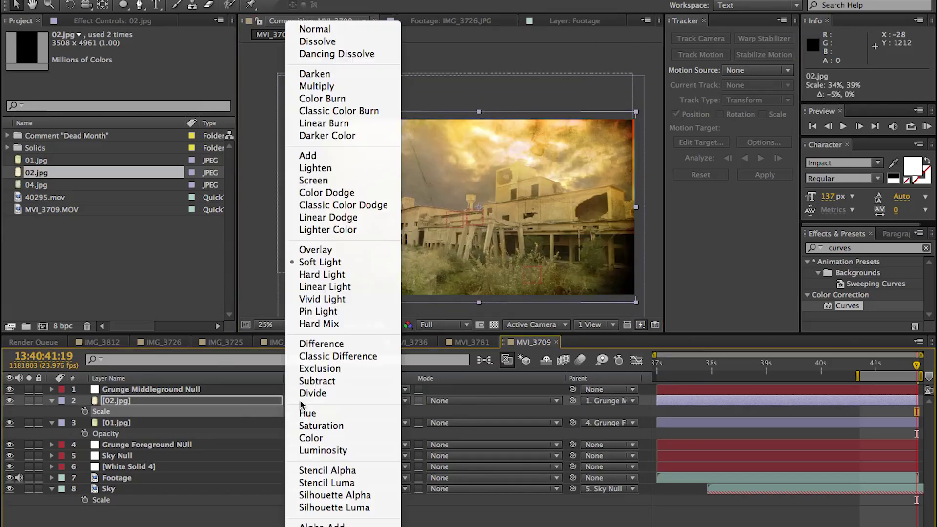
left_click(326, 253)
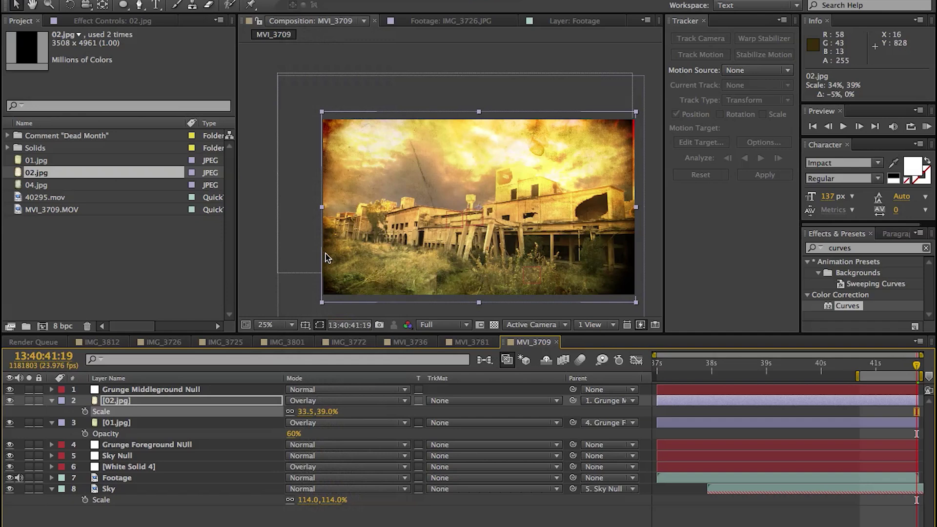
- Apply the Curves effect to 02.jpg and bend its RGB curve downward to darken the shadows and midtones
left_click(192, 402)
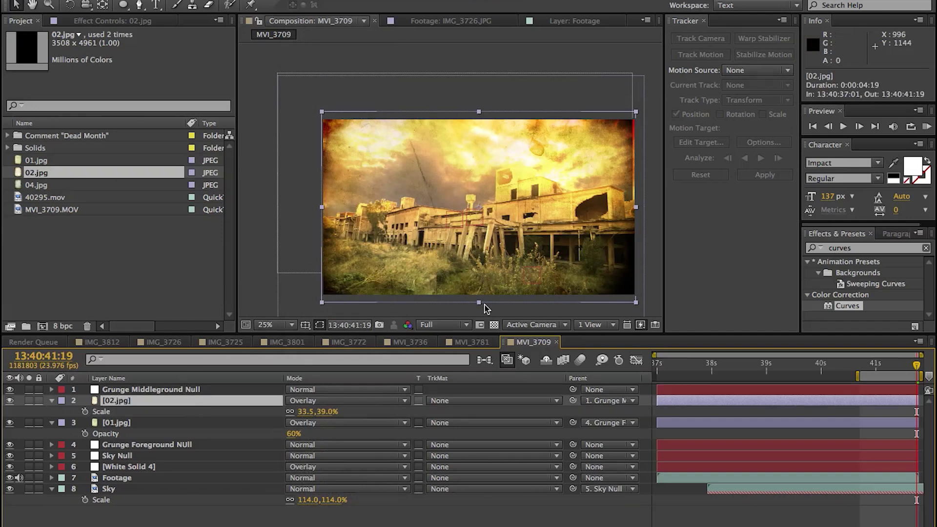
left_click_drag(855, 304, 825, 400)
left_click_drag(69, 153, 68, 168)
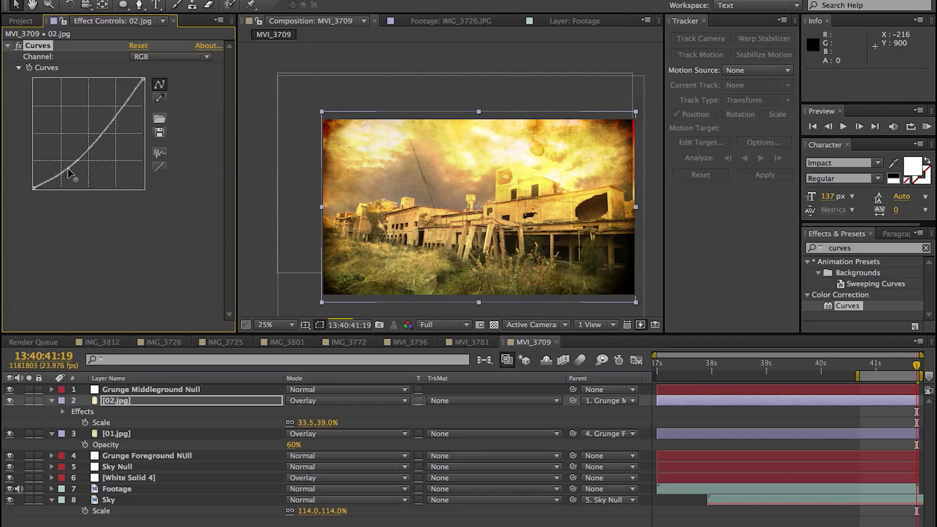
left_click(118, 120)
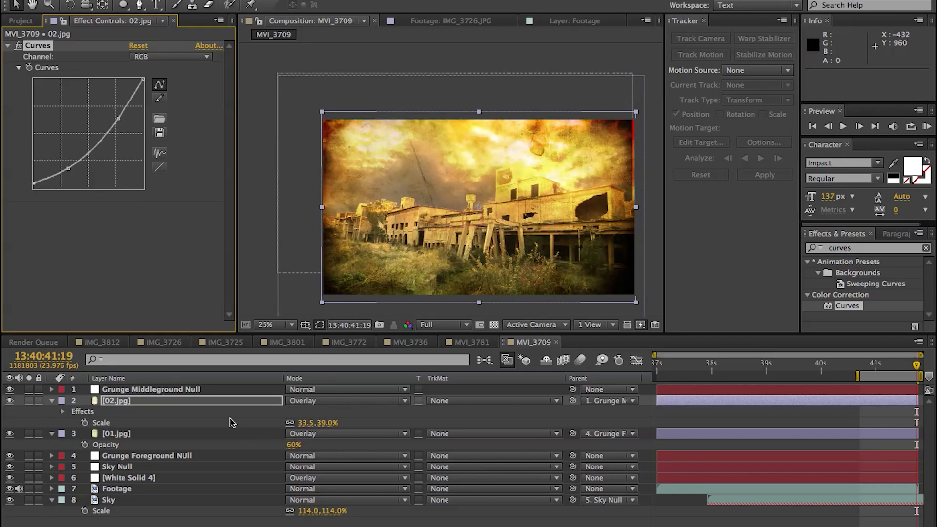
- Raise the black point and lower point of 02.jpg's RGB curve and set the layer's opacity to 50%
left_click(176, 401)
key("t")
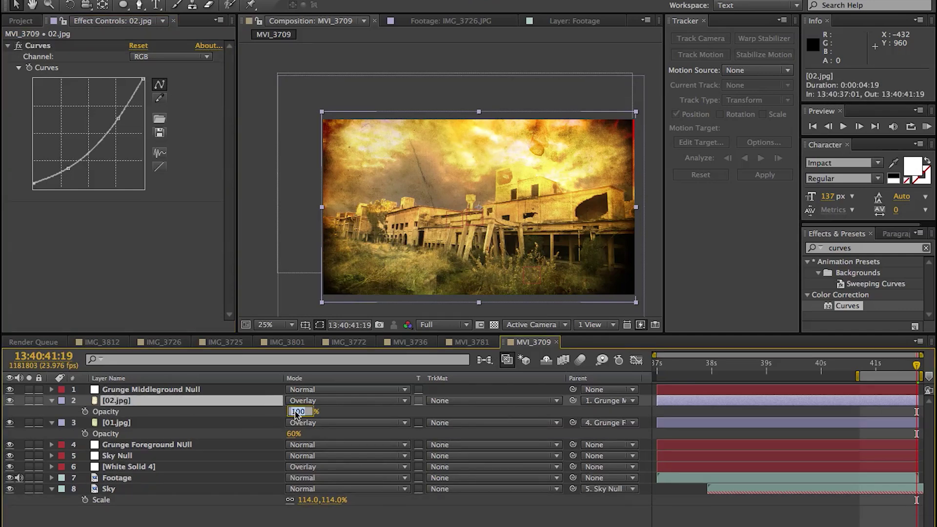
left_click_drag(33, 183, 31, 178)
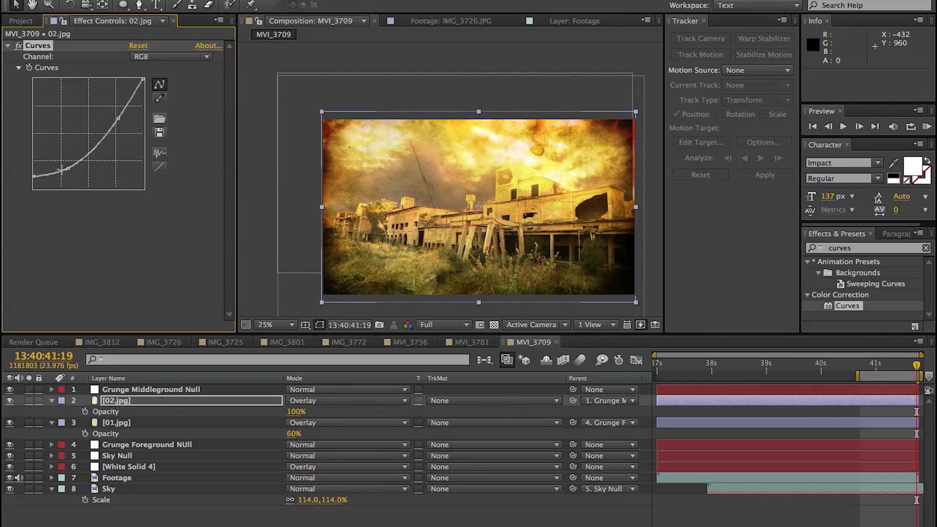
left_click_drag(68, 167, 68, 160)
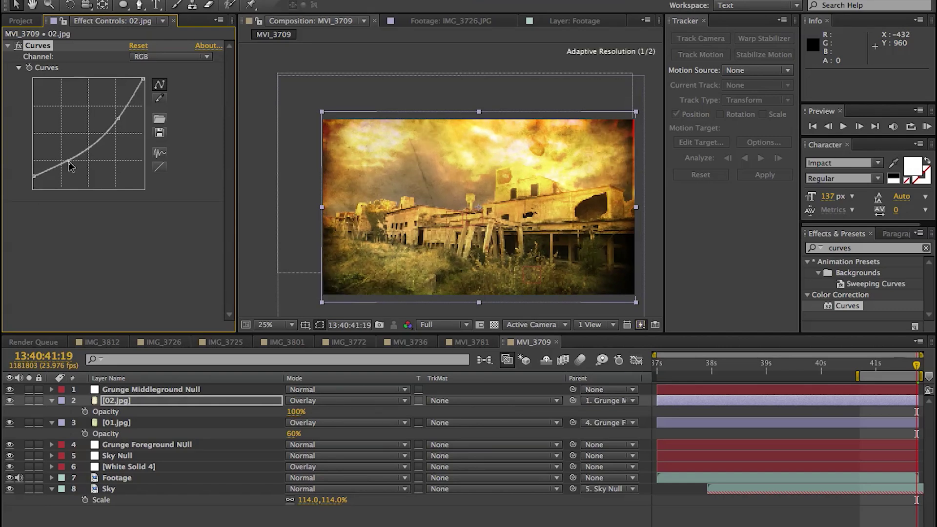
left_click(295, 412)
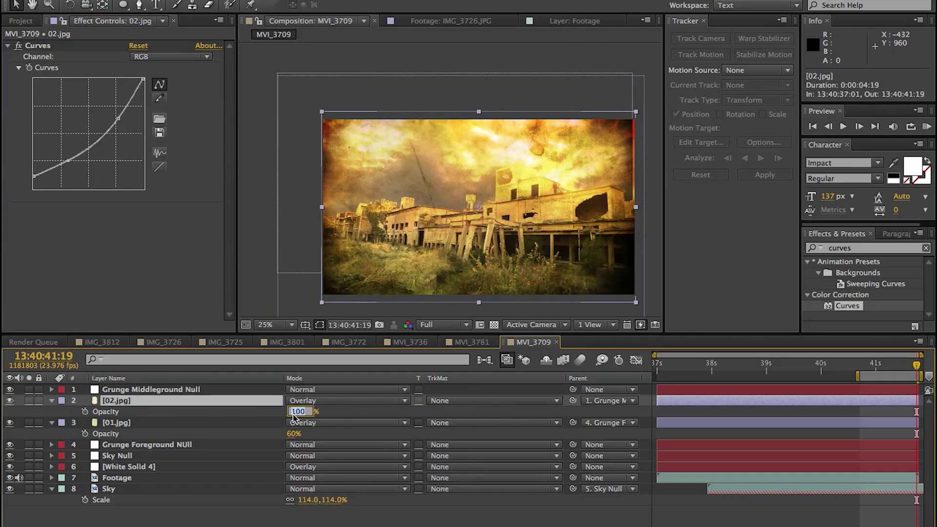
key("Return")
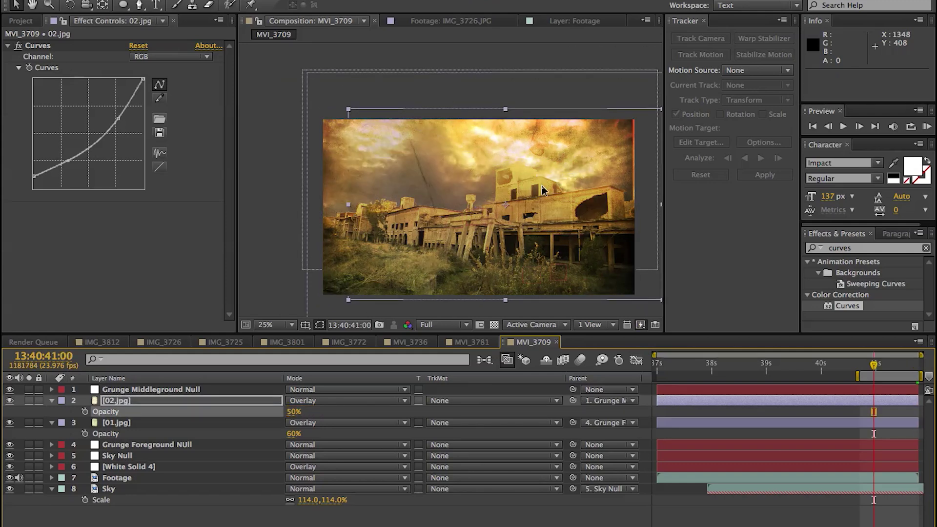
- At the start of the clip, widen 02.jpg to about 48% scale so it covers the frame's left edge
key("Home")
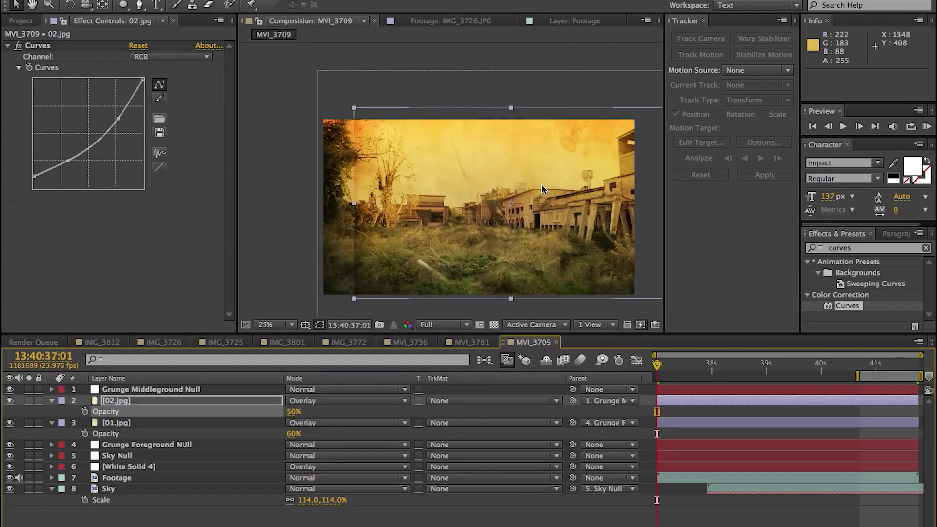
left_click_drag(355, 207, 320, 208)
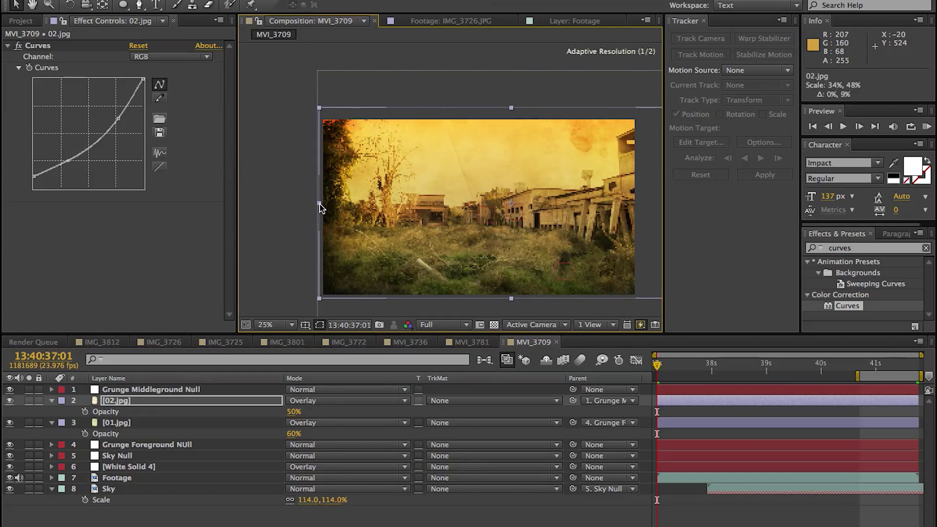
left_click(862, 364)
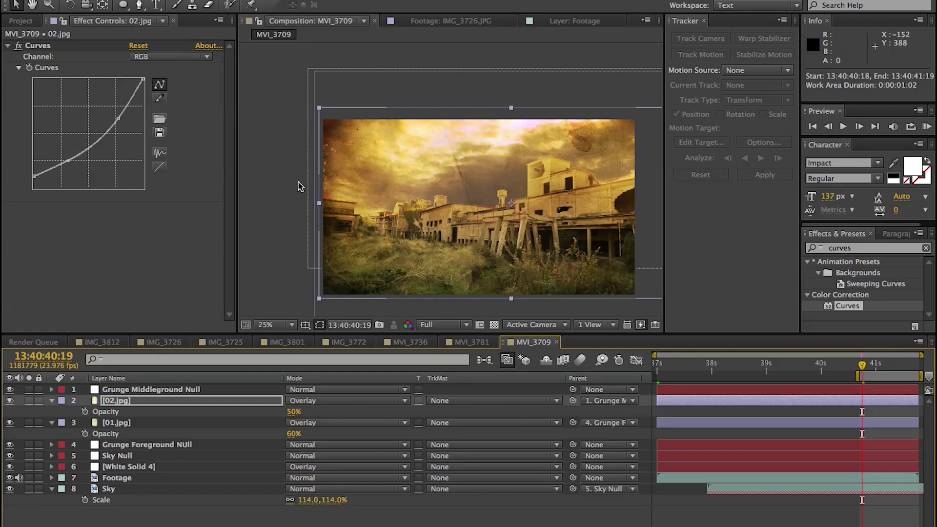
left_click_drag(318, 207, 318, 207)
- At the clip's last frame, nudge the Sky layer to the right to cover the gap at the frame's right edge
left_click_drag(879, 366, 923, 374)
left_click(115, 488)
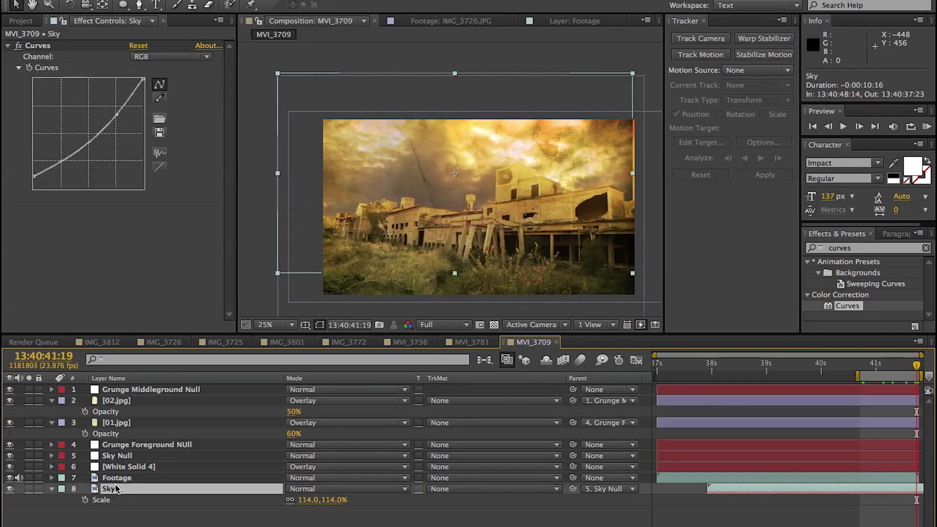
key("Right")
key("Right")
key("Right")
key("Right")
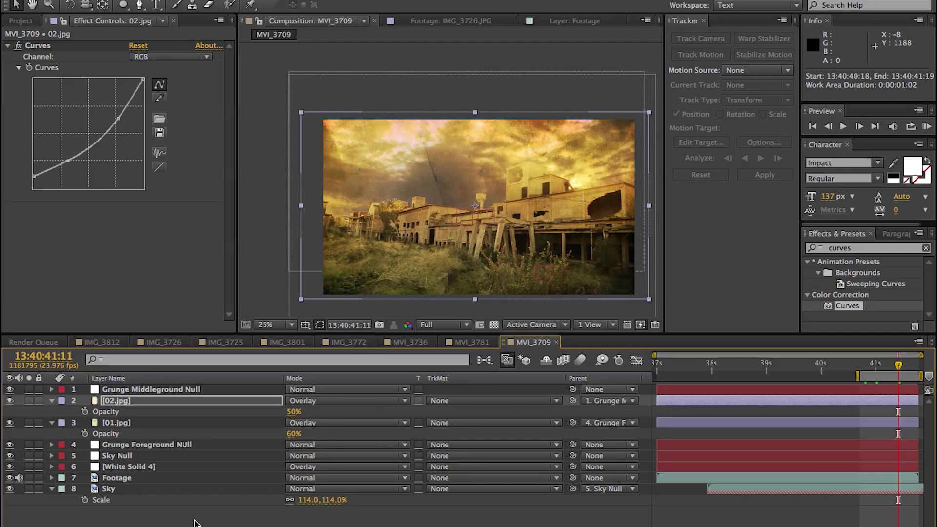
- Create a 1920 × 1080 px black solid on top of all layers and give it an elliptical mask spanning the whole frame
right_click(195, 410)
mouse_move(253, 419)
left_click(417, 452)
left_click(196, 340)
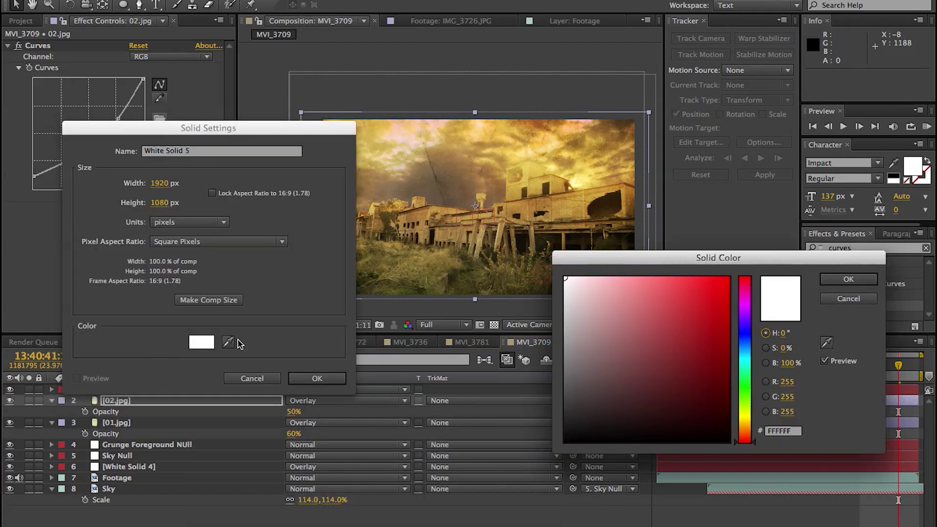
left_click_drag(669, 381, 565, 440)
left_click(845, 279)
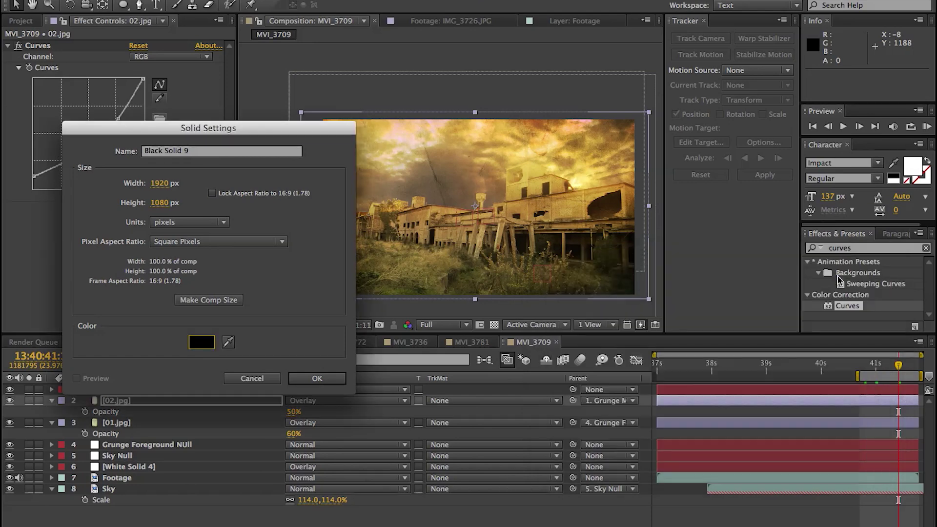
left_click(314, 378)
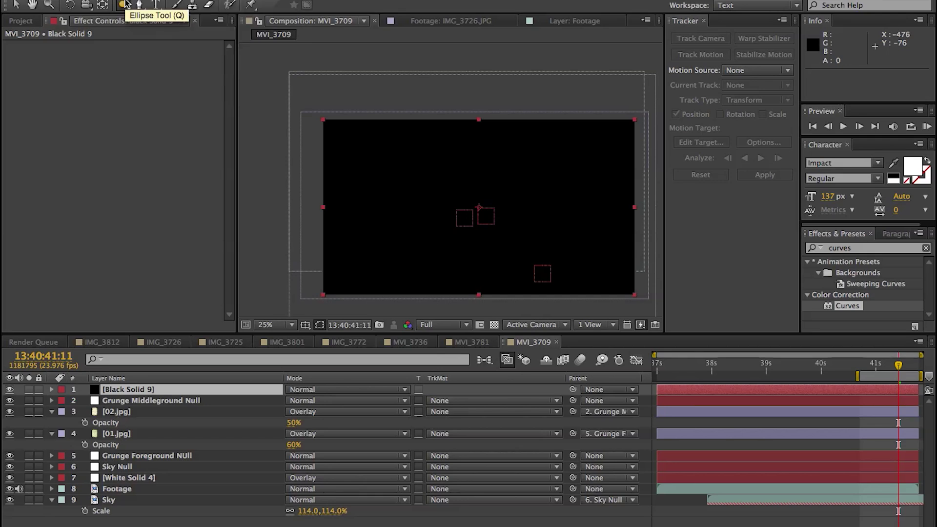
double_click(123, 4)
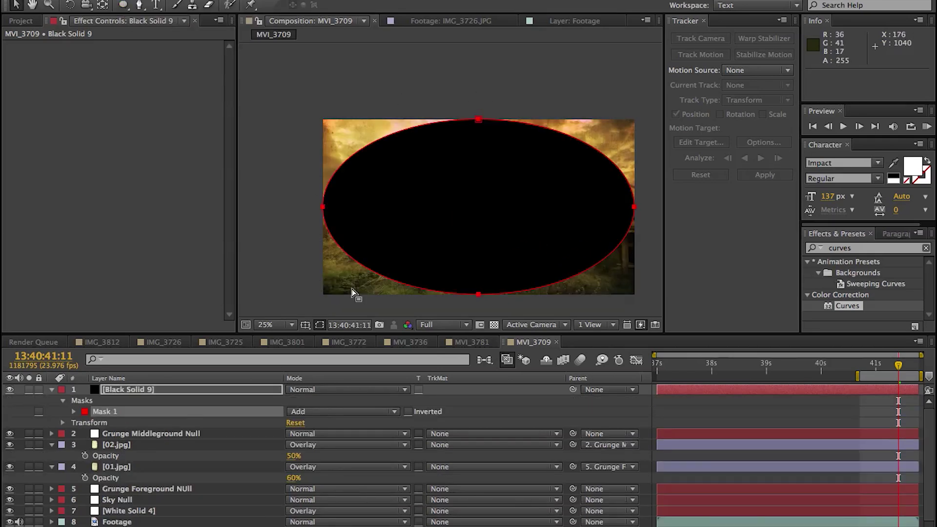
- Set the black solid's elliptical mask to Subtract and give it a 300-pixel mask feather
left_click(295, 413)
left_click(321, 447)
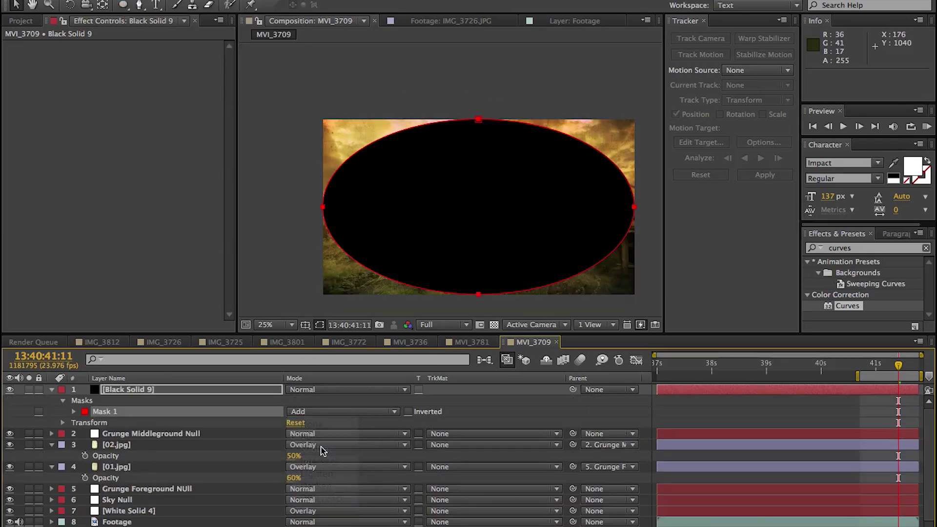
key("f")
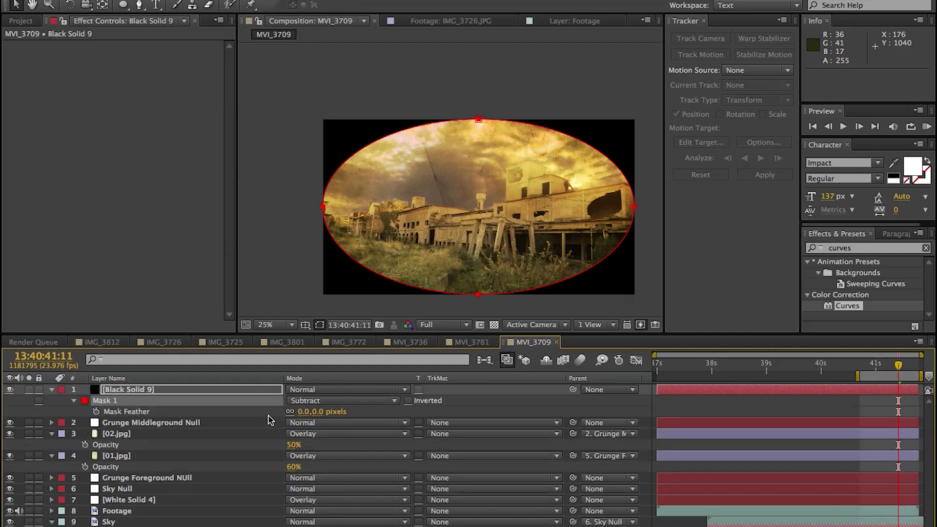
left_click(303, 412)
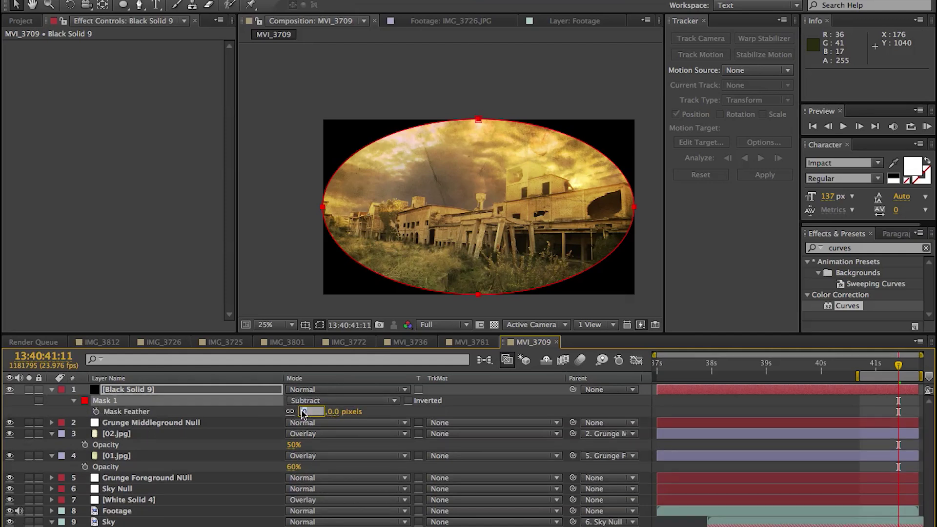
key("Return")
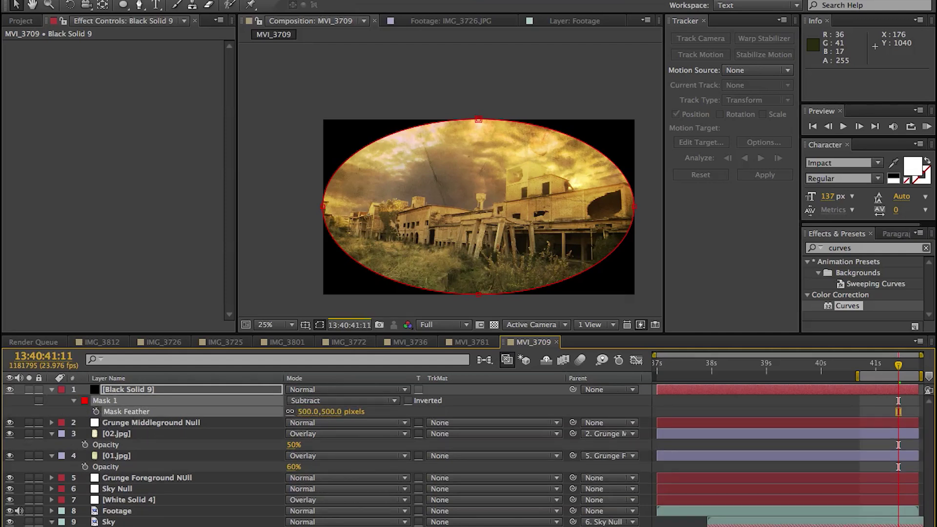
left_click(308, 412)
type("300")
key("Return")
- Scale the black solid up to about 120% and set its opacity to 50%
key("s")
left_click_drag(333, 398, 348, 401)
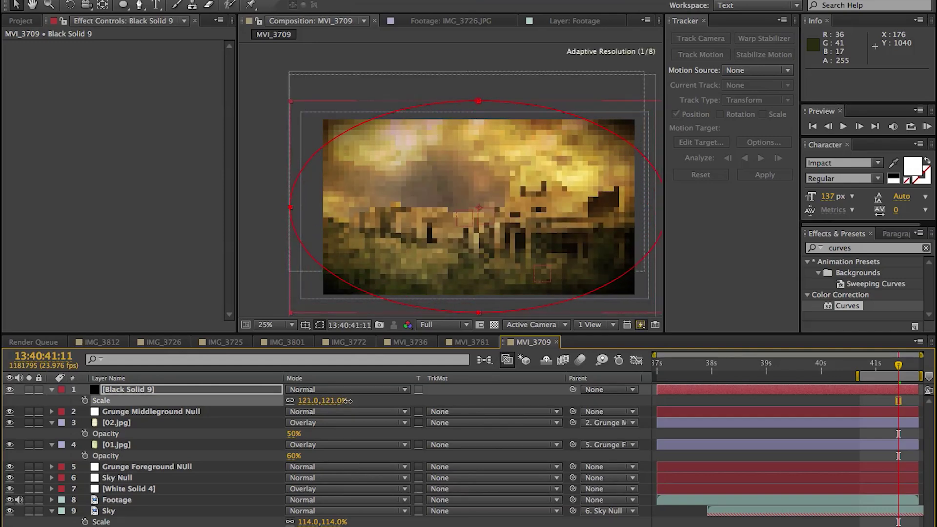
left_click(249, 392)
key("t")
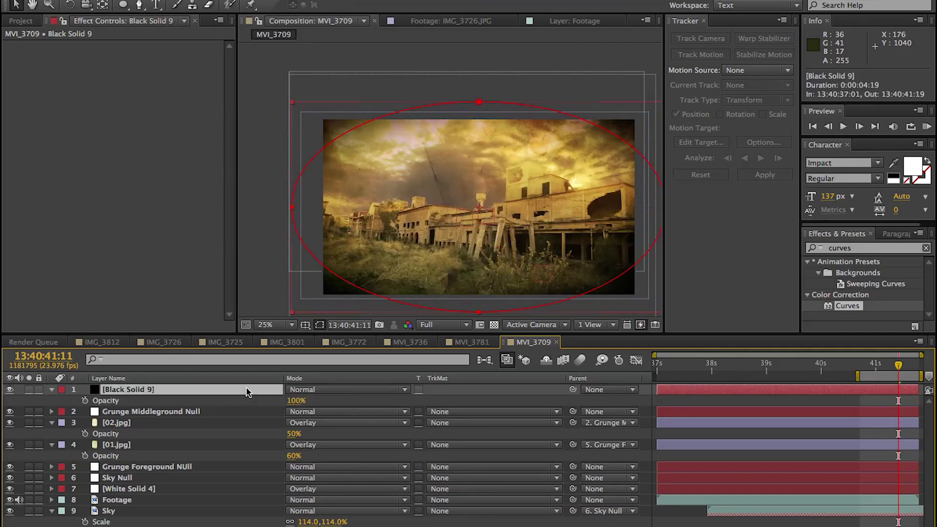
left_click(293, 400)
type("50")
key("Return")
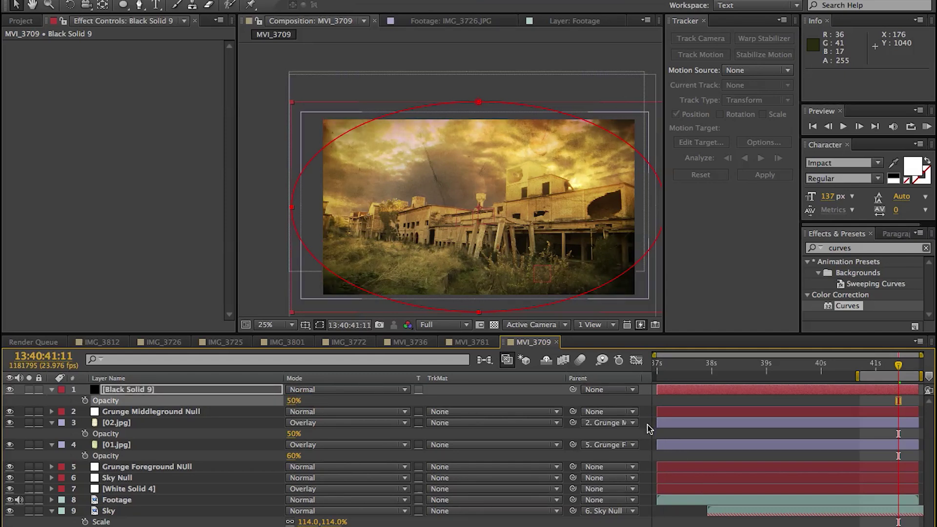
left_click(649, 432)
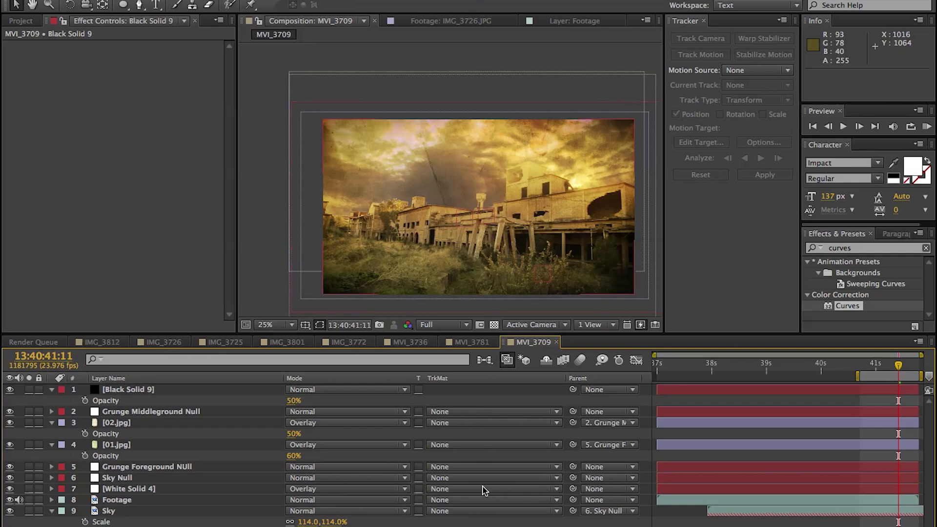
- Collapse the expanded layer properties and add a new adjustment layer on top of all layers
left_click(52, 444)
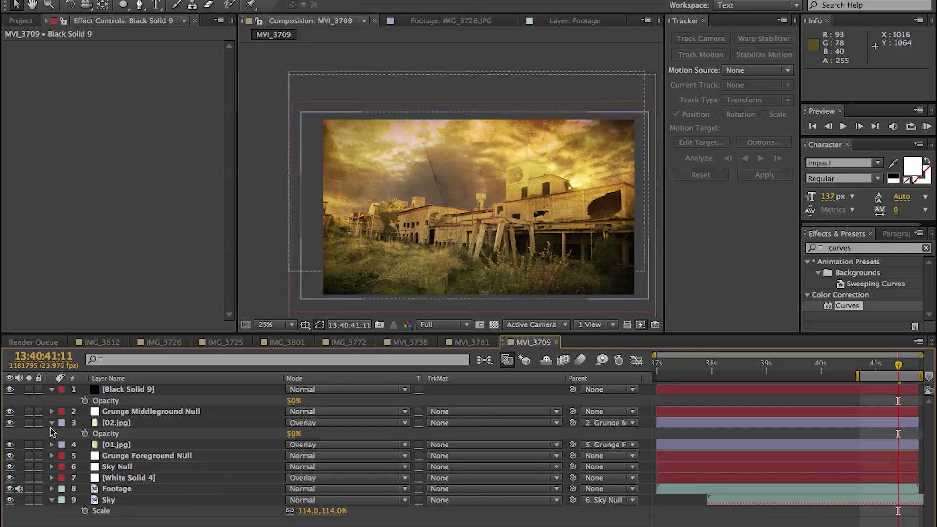
left_click(51, 423)
left_click(50, 389)
left_click(51, 478)
right_click(122, 499)
mouse_move(206, 416)
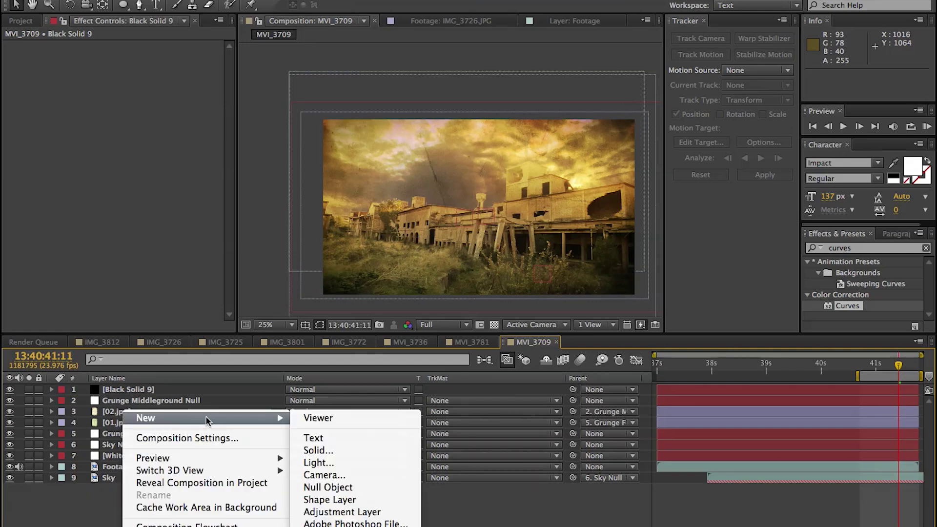
left_click(368, 511)
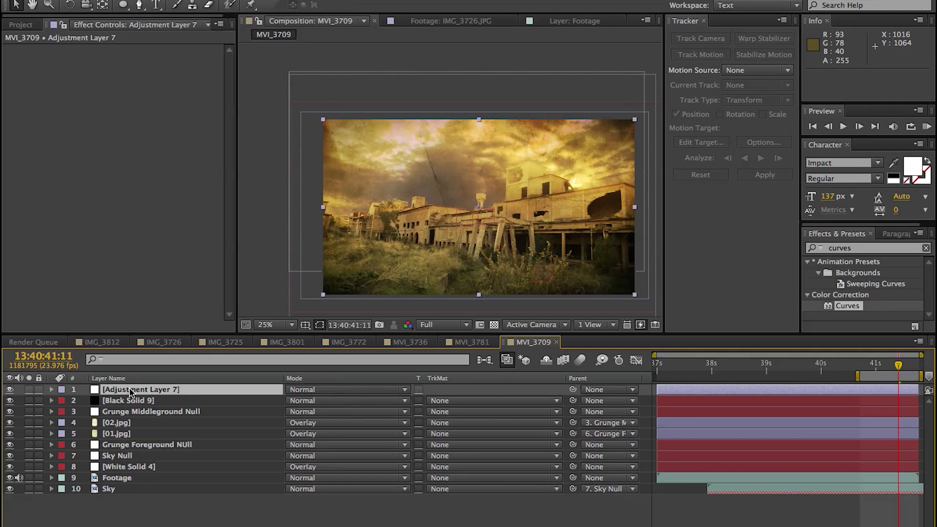
- Apply Curves to the adjustment layer, then add Tint above it with Amount to Tint at 25%
left_click_drag(860, 307, 816, 394)
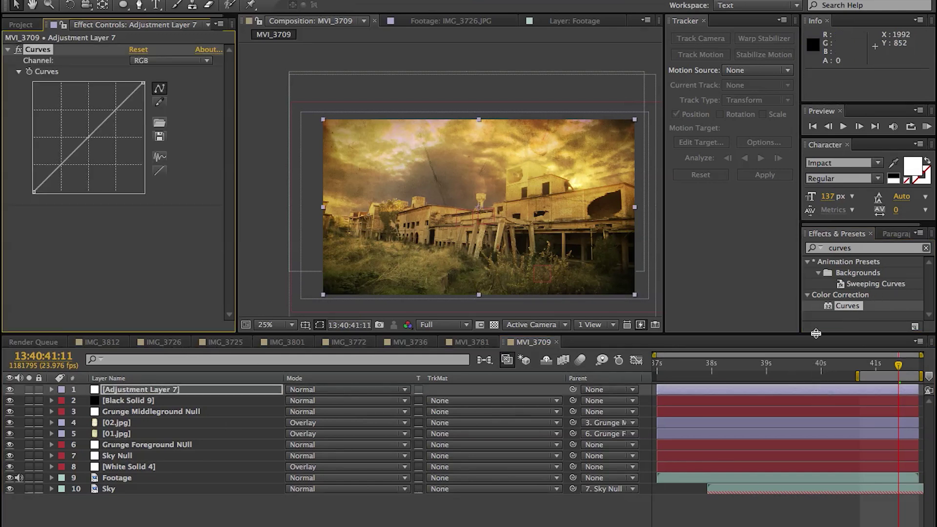
double_click(839, 247)
type("tint")
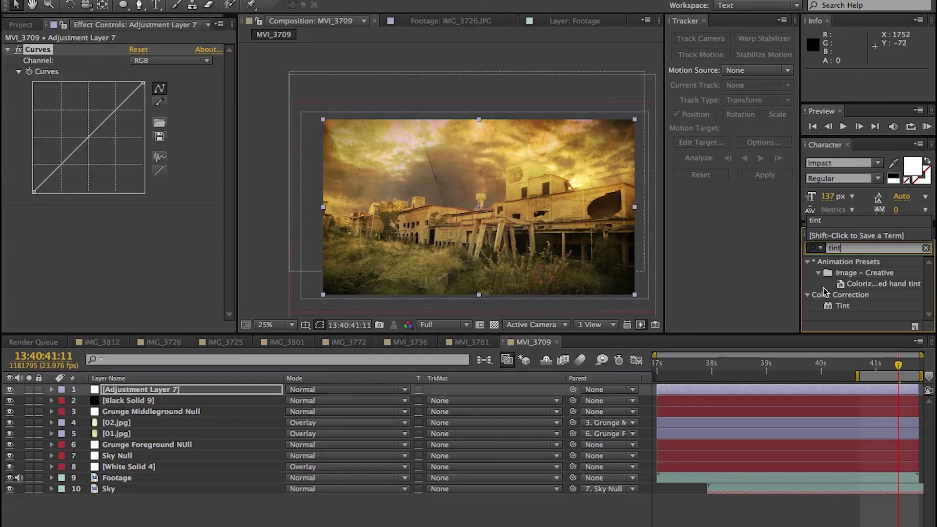
left_click_drag(839, 303, 67, 51)
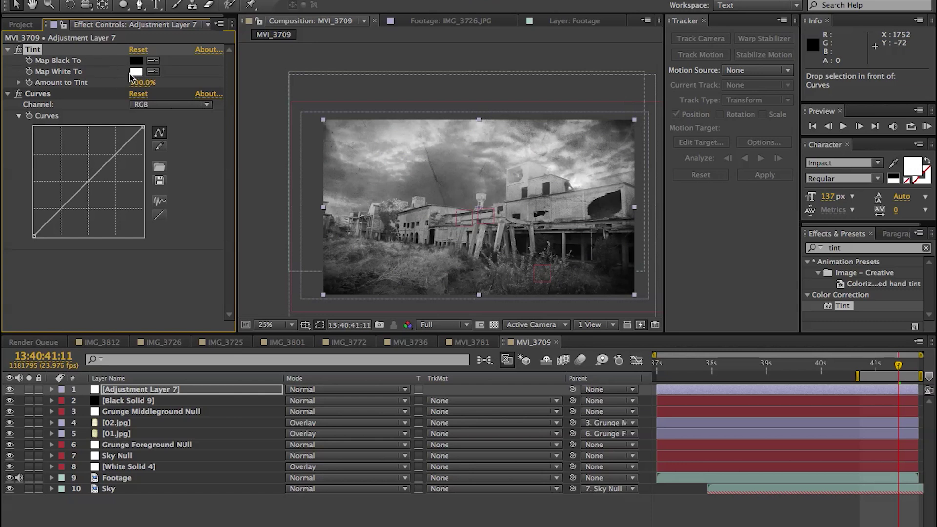
left_click(139, 84)
key("Return")
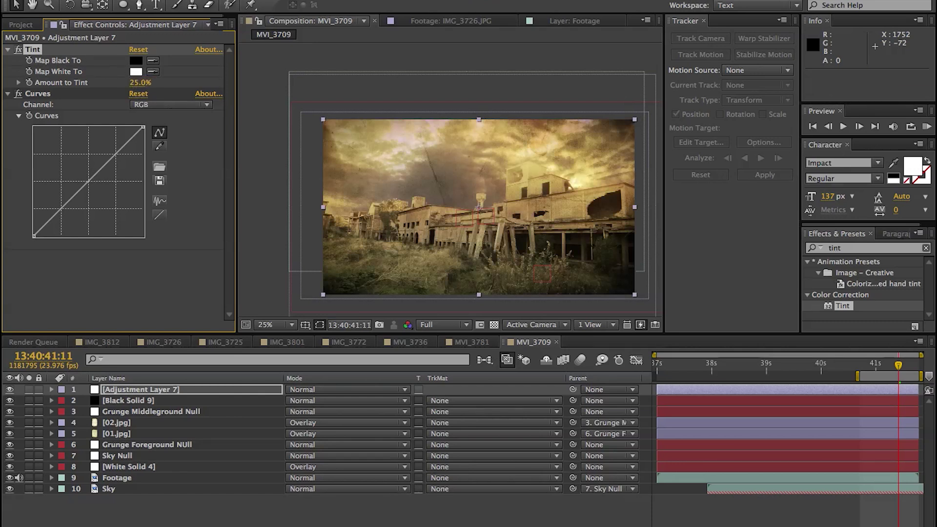
- Shape the adjustment layer's RGB curve: raise the black point, flatten the darkest tones, deepen the shadows and lift the highlights
left_click_drag(33, 236, 35, 227)
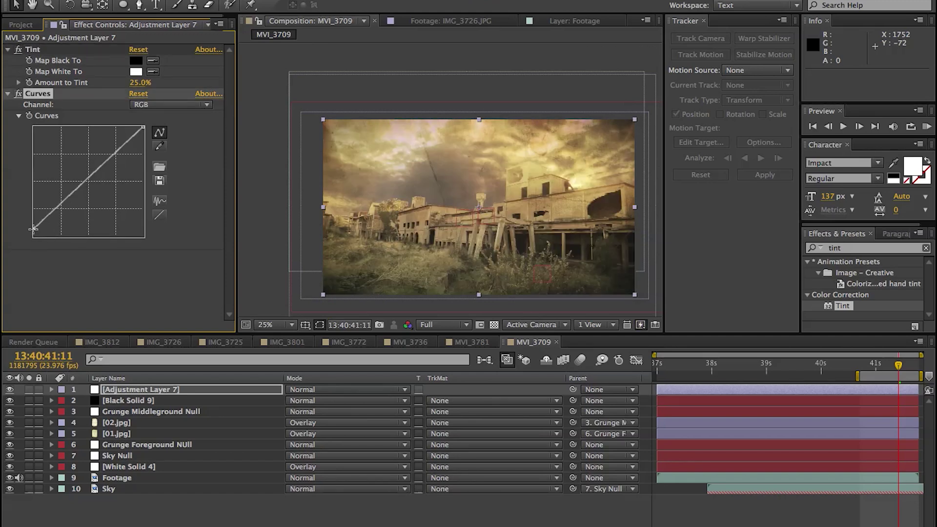
left_click_drag(36, 229, 41, 227)
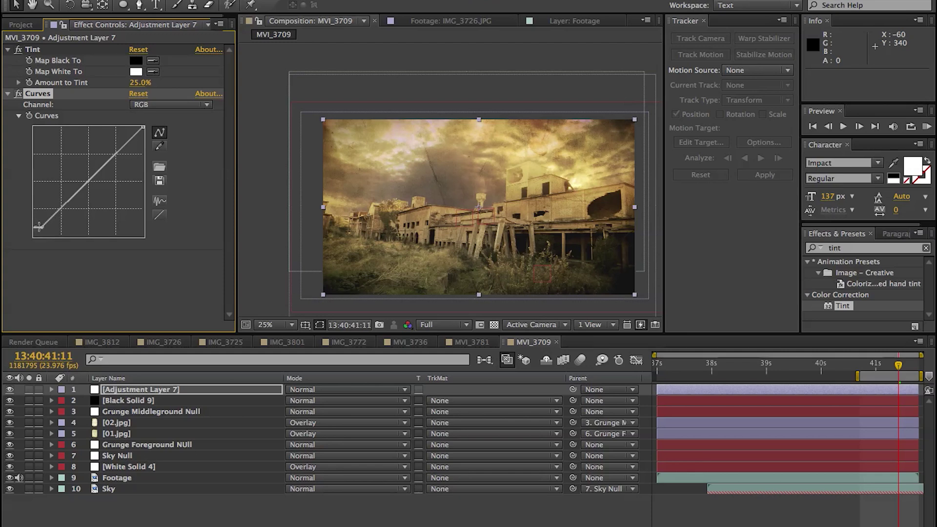
left_click_drag(38, 227, 44, 227)
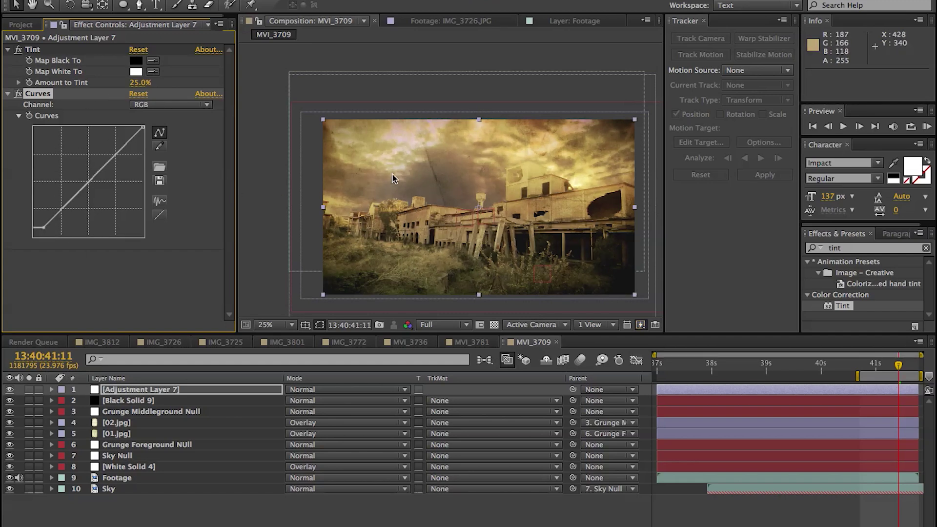
left_click_drag(64, 217, 63, 215)
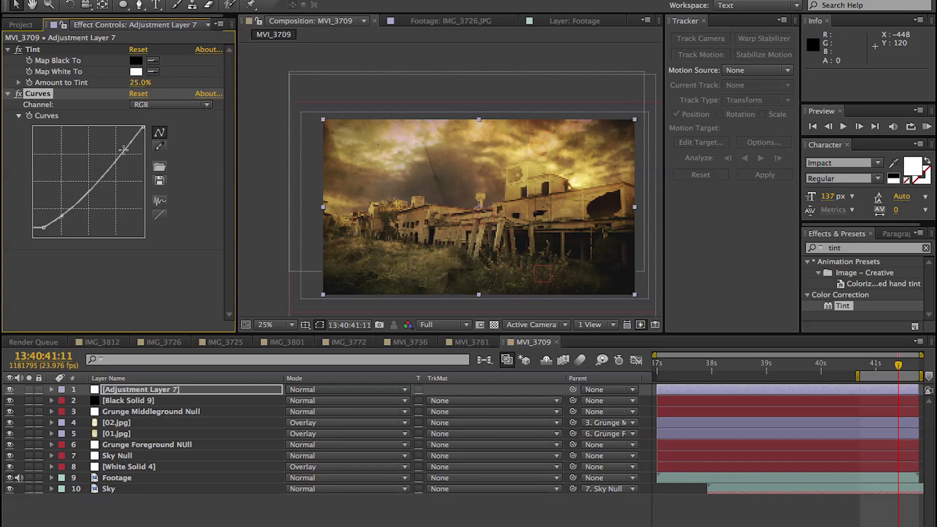
left_click_drag(123, 150, 115, 154)
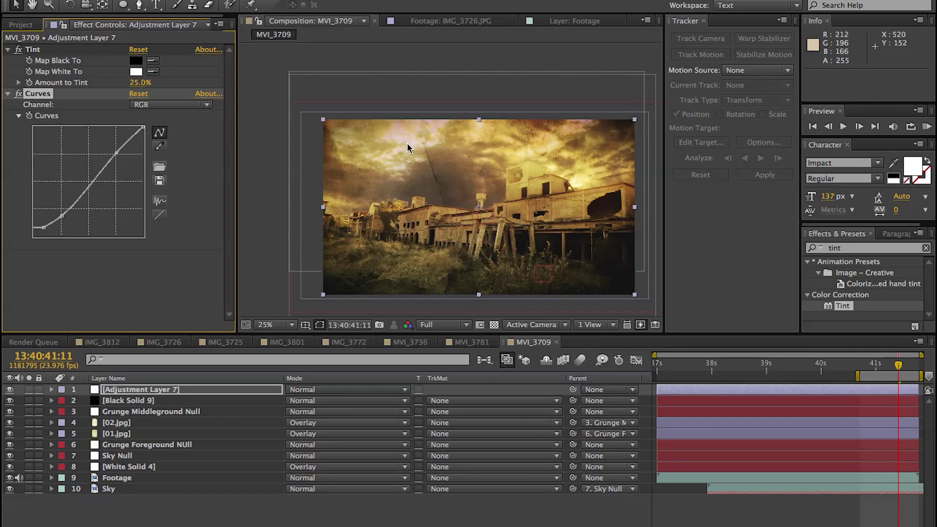
key("period")
key("comma")
- In the Red channel of the adjustment layer's Curves, lower the shadows and raise the highlights
left_click(155, 104)
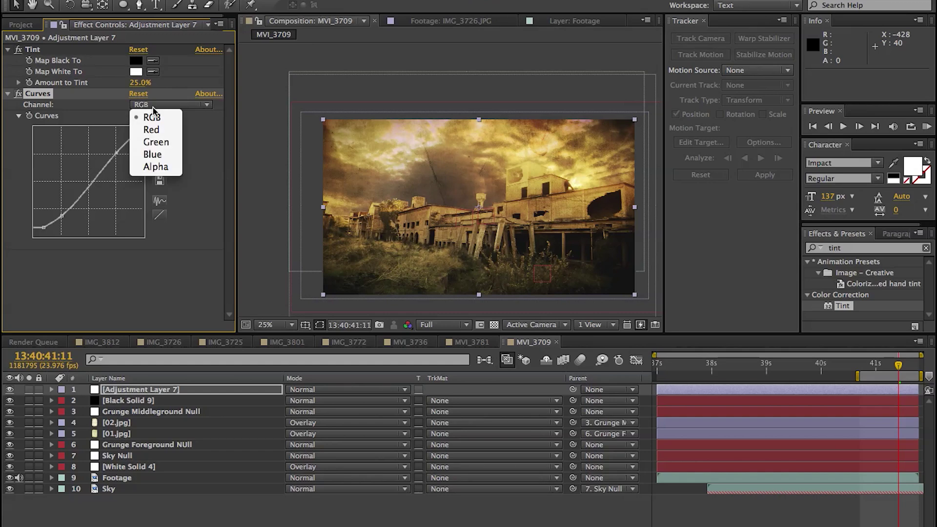
left_click(156, 133)
left_click_drag(65, 205, 64, 214)
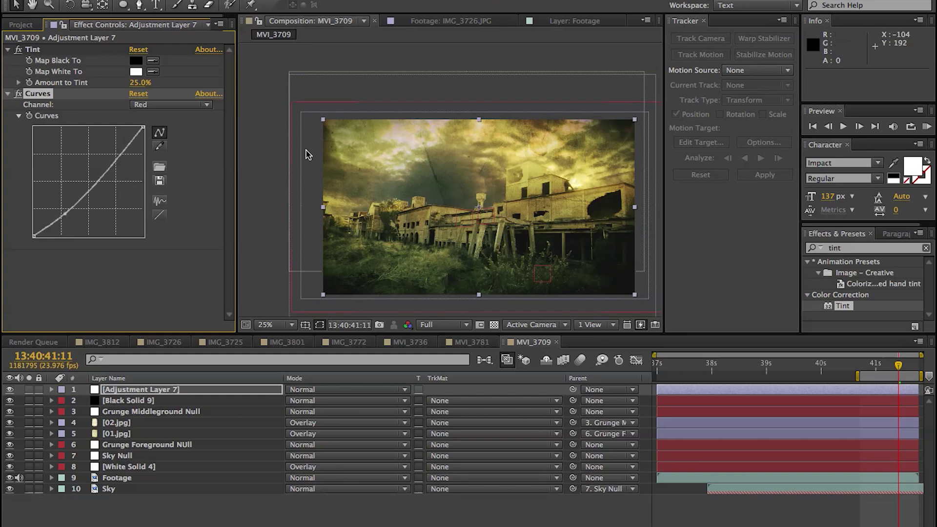
left_click(115, 155)
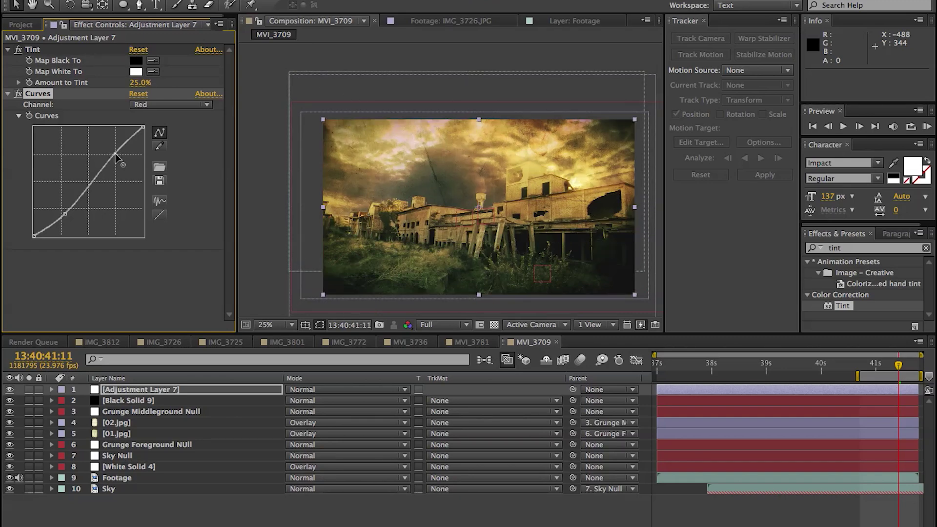
left_click_drag(115, 153, 116, 154)
left_click_drag(65, 214, 65, 217)
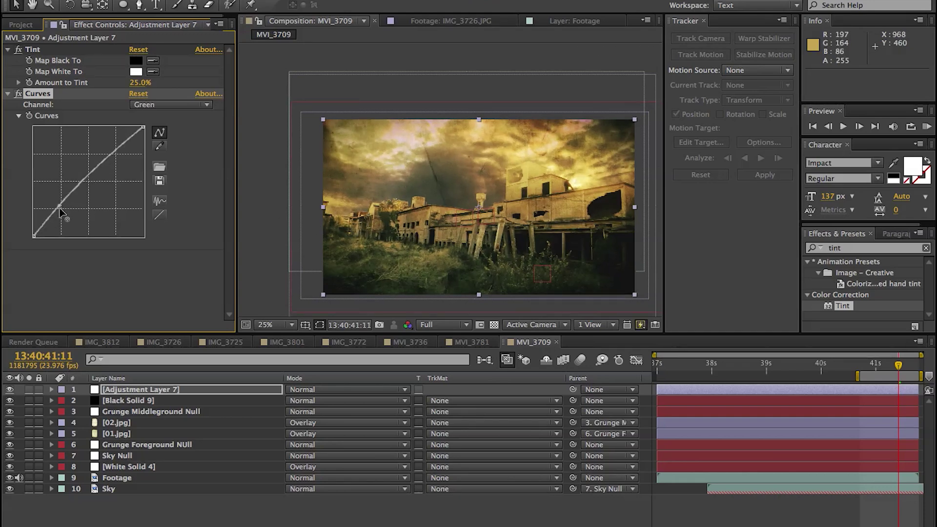
- In the Green curve, raise the shadows slightly and lower the highlights, then lift the Blue curve's shadows slightly
left_click_drag(59, 210, 61, 212)
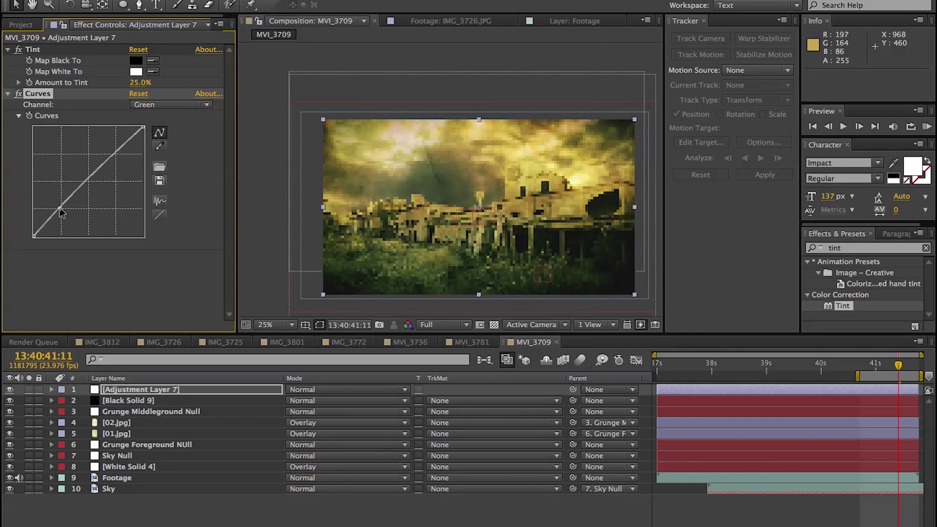
left_click_drag(116, 155, 117, 155)
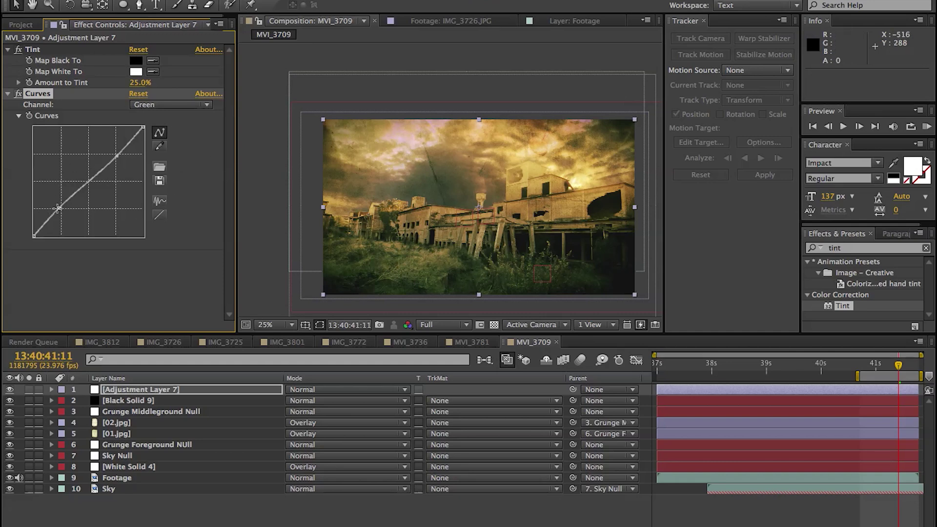
left_click_drag(59, 209, 59, 210)
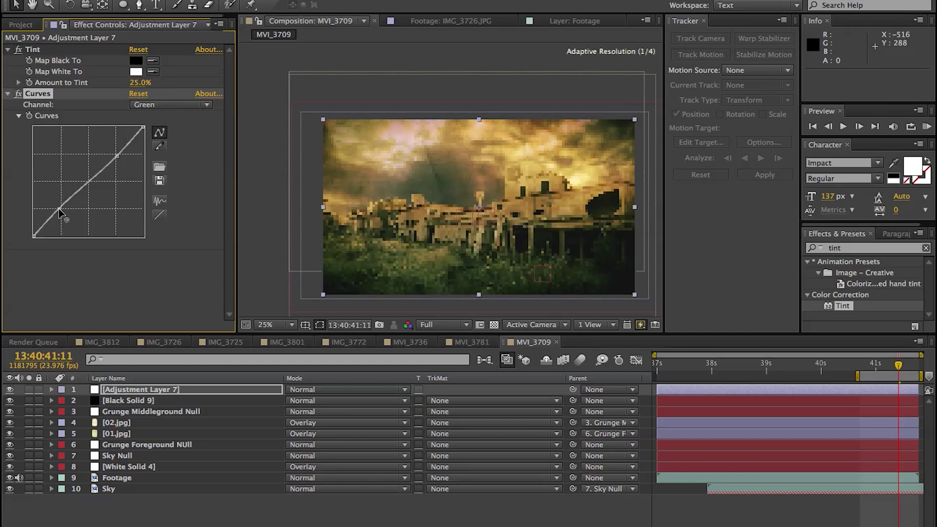
left_click_drag(59, 209, 58, 208)
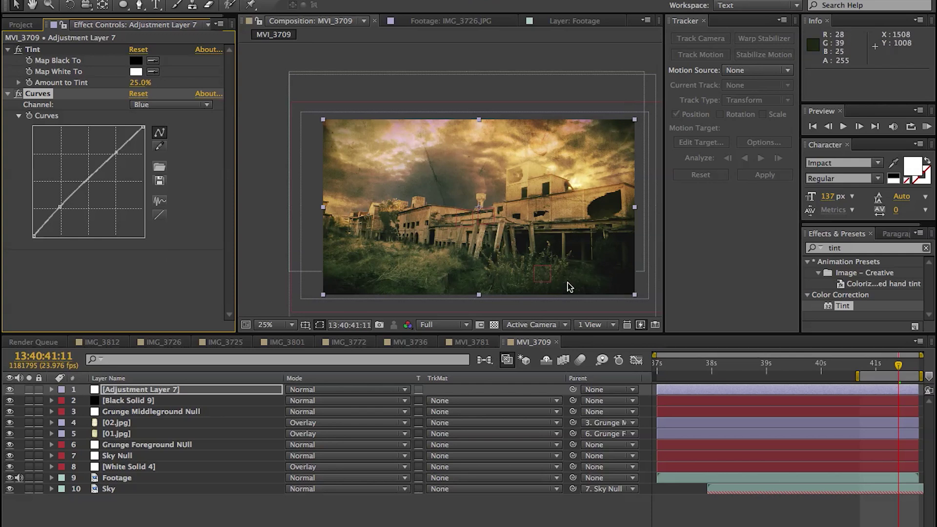
- Add Hue/Saturation below Curves on the adjustment layer and reduce the saturation of the Reds
left_click(860, 247)
type("hue")
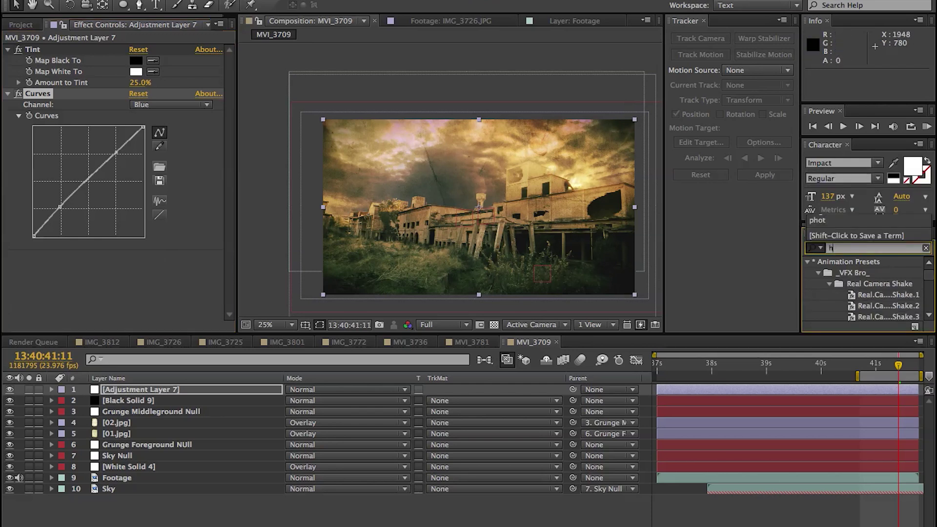
left_click_drag(851, 321, 122, 100)
scroll(162, 268, "down", 5)
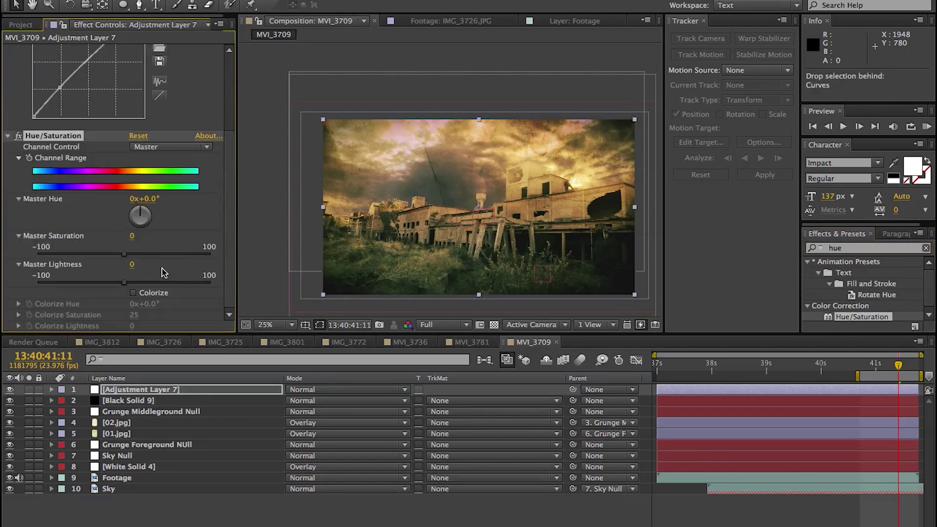
left_click(187, 149)
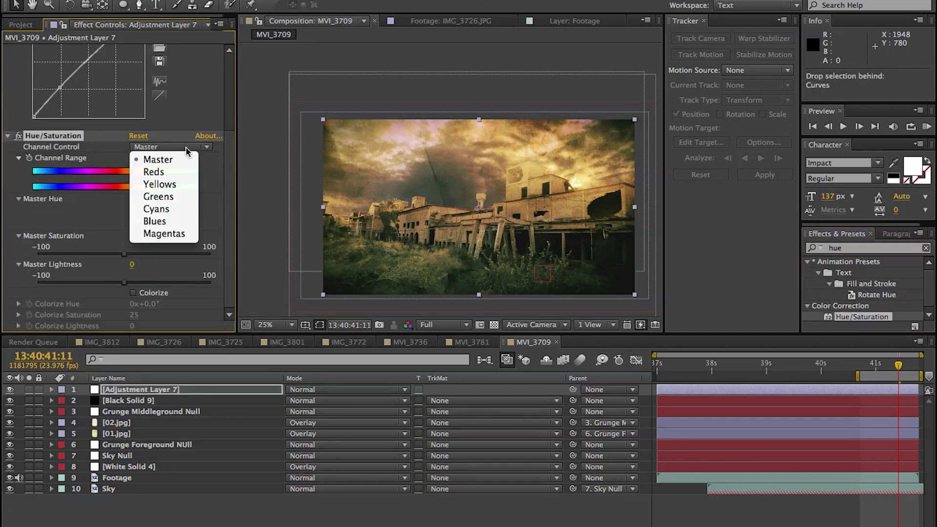
left_click(172, 172)
left_click_drag(124, 254, 109, 259)
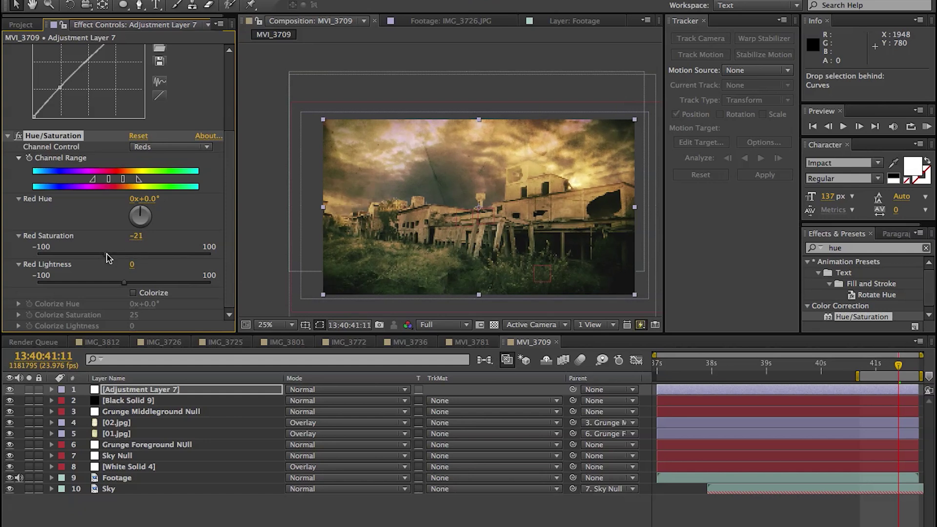
- Reduce the saturation of the Yellows and set Master Saturation to -20 in Hue/Saturation
left_click(183, 148)
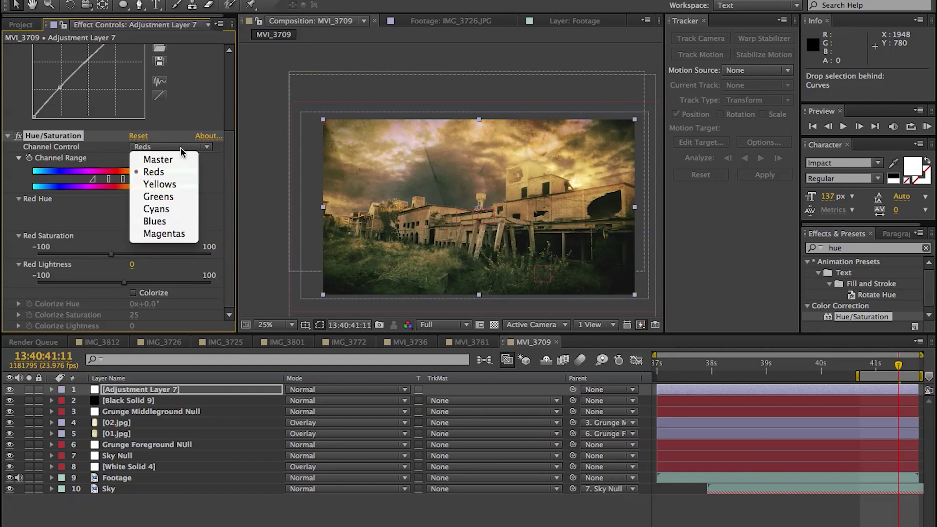
left_click(173, 185)
left_click(102, 254)
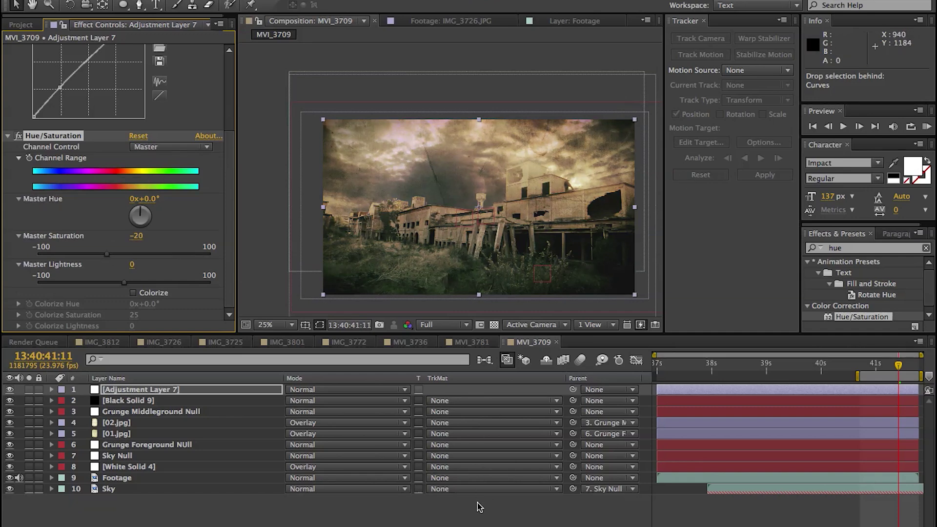
left_click(479, 507)
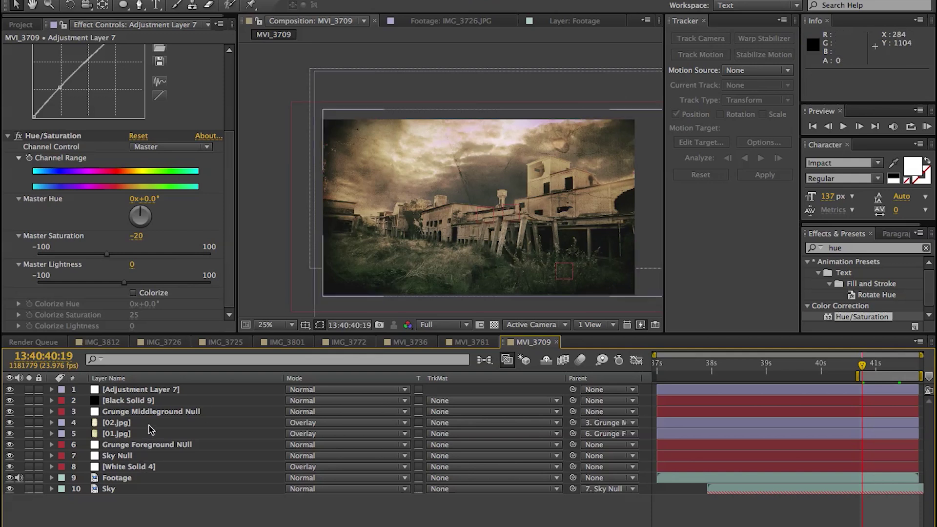
- Add a new text layer at the top of the MVI_3709 composition
left_click(147, 412)
left_click(185, 514)
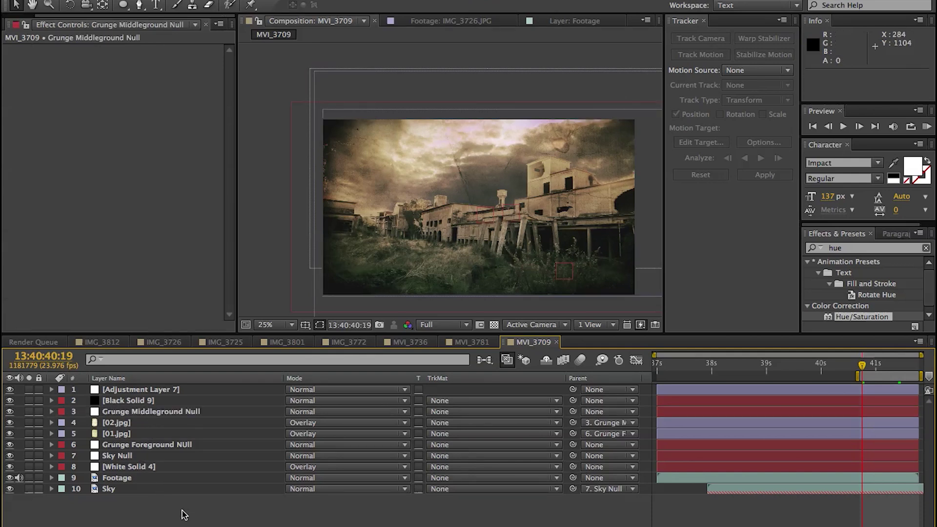
right_click(149, 510)
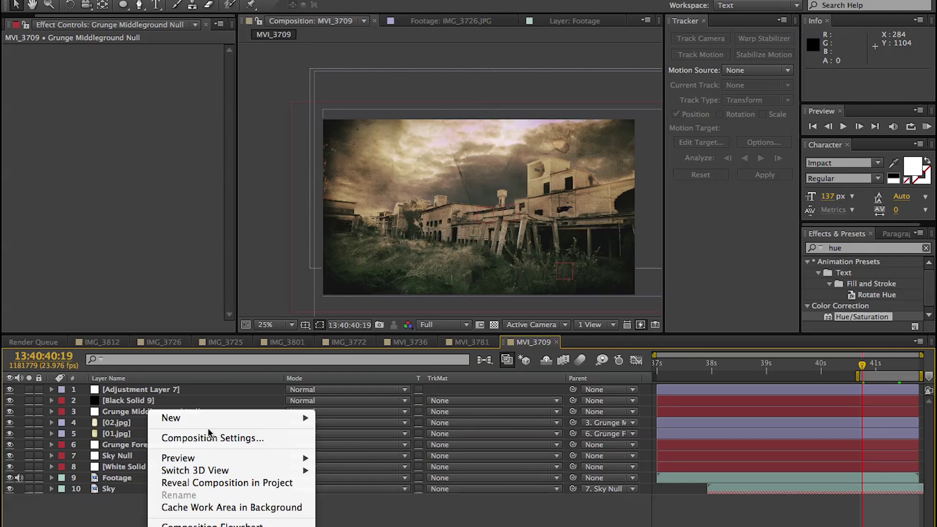
mouse_move(218, 415)
left_click(338, 438)
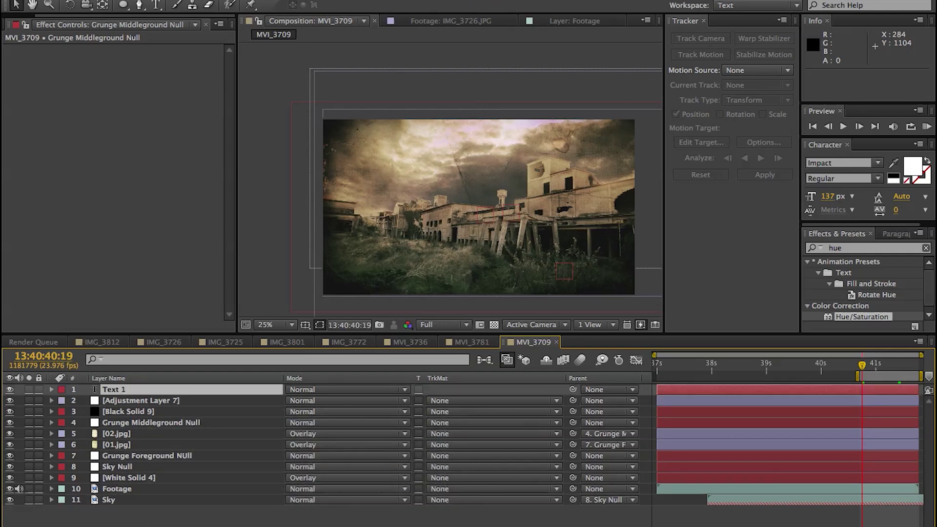
- Enter the title text with THE on the first line and WALKING DEAD on the second
left_click(155, 7)
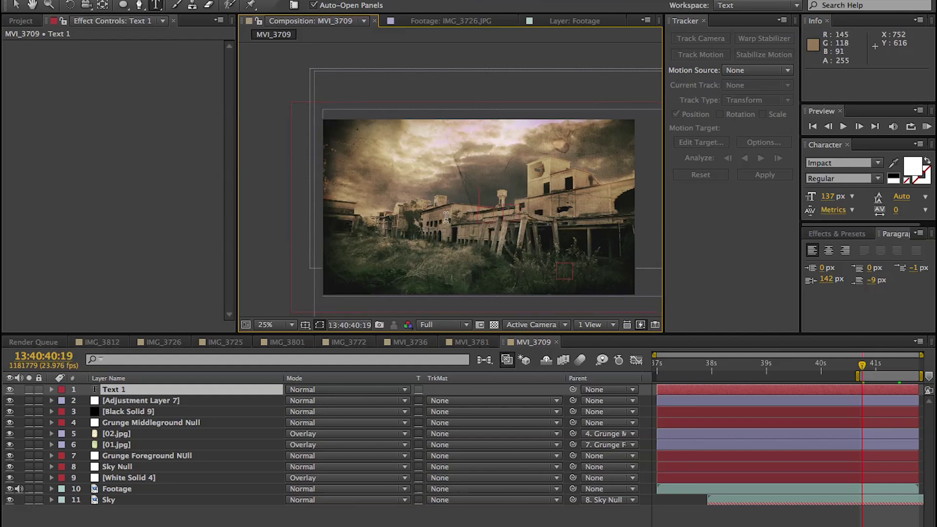
type("THE")
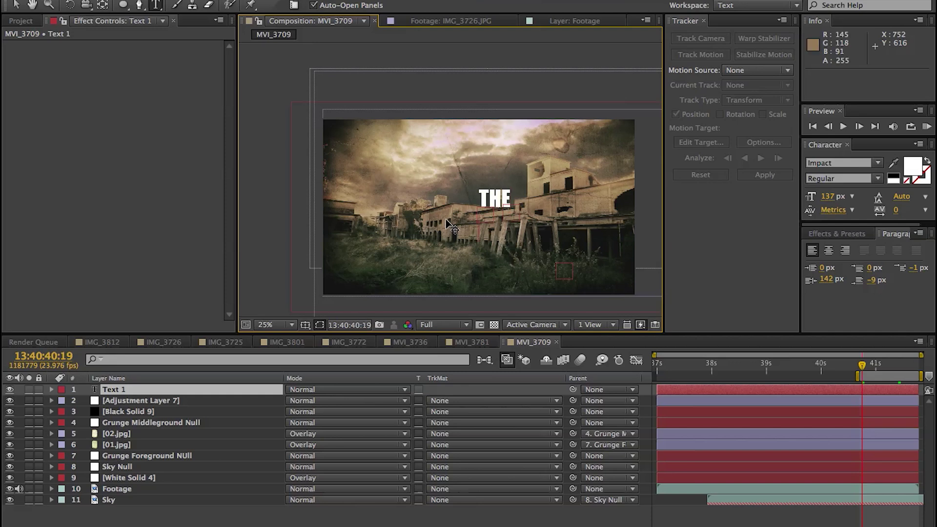
key("Return")
type("WA")
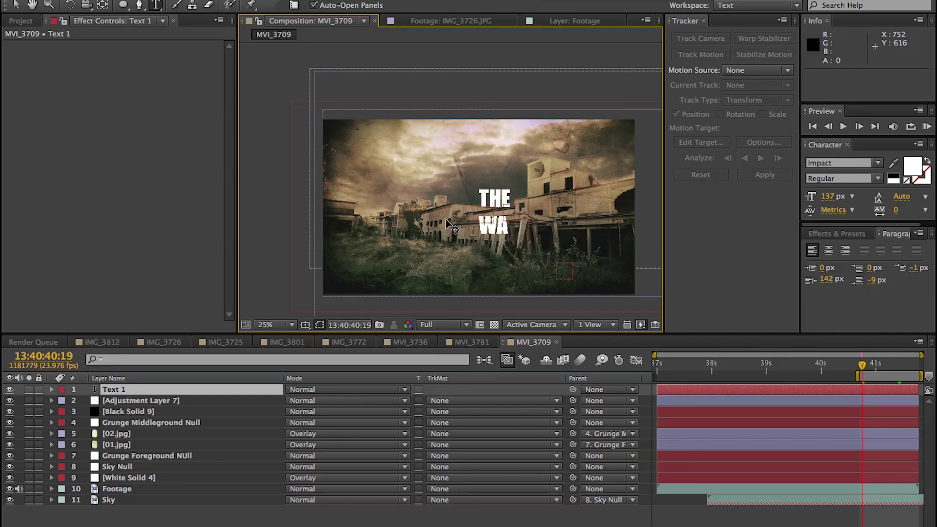
type("LKING")
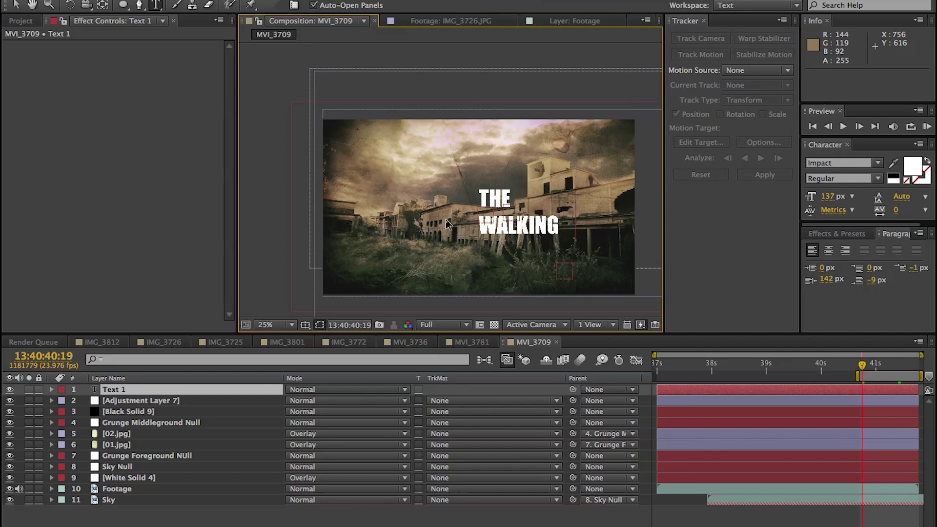
type(" DEAD")
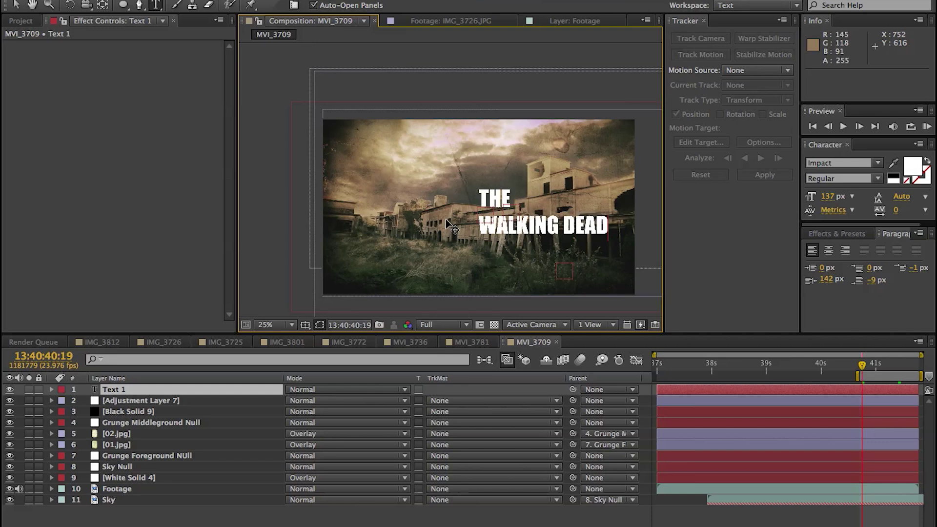
- Reduce the word THE to 63 px with 0 px leading and set its baseline shift to -29 px
double_click(494, 199)
left_click_drag(836, 198, 789, 205)
left_click_drag(898, 196, 883, 200)
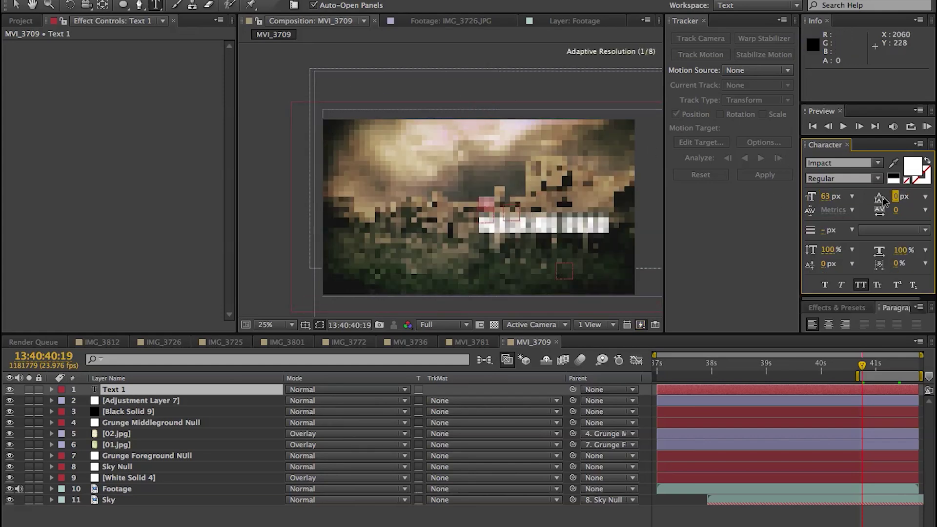
mouse_move(829, 264)
left_mouse_down()
mouse_move(841, 262)
mouse_move(801, 274)
mouse_move(819, 277)
left_mouse_up()
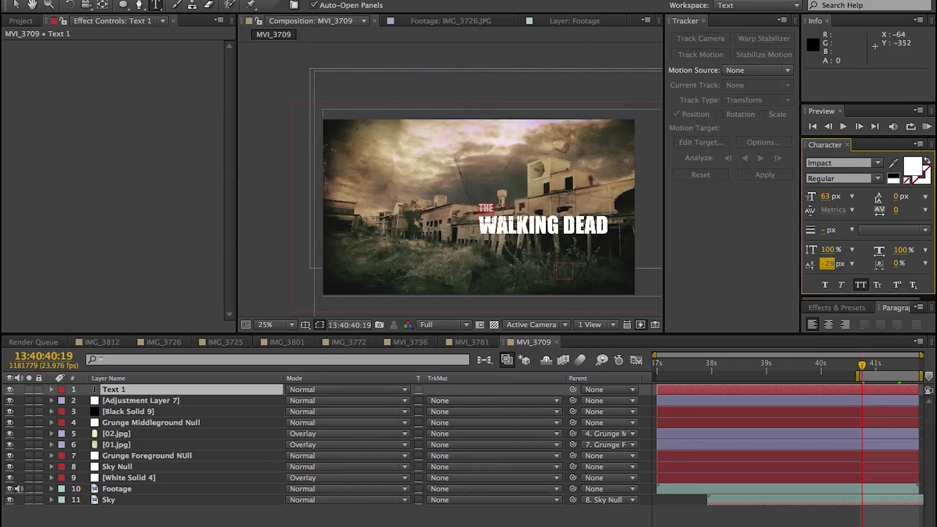
- Move the title up and to the left, to about position 604, 460 in the composition
left_click(15, 5)
left_click(530, 226)
left_click_drag(529, 225, 472, 212)
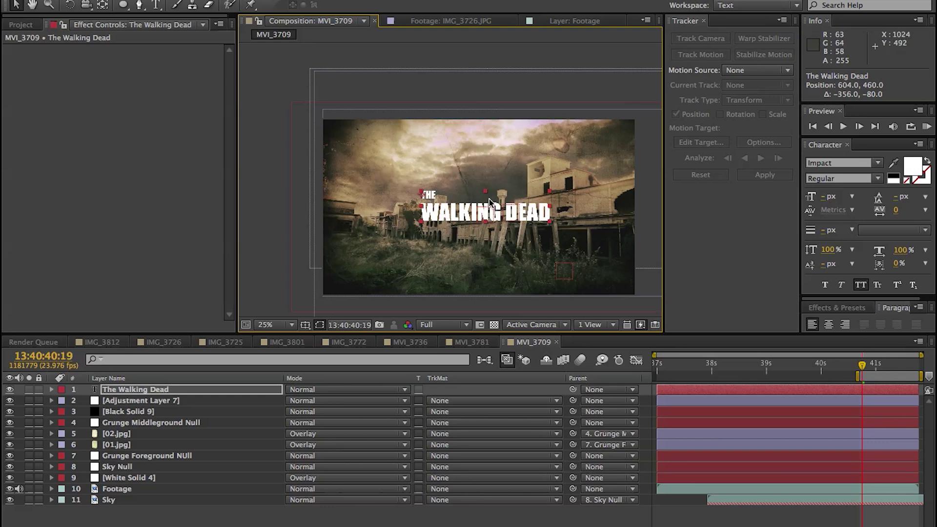
- Set the title's font to Dead Kansas and shift it horizontally to about position 544, 460
left_click(878, 164)
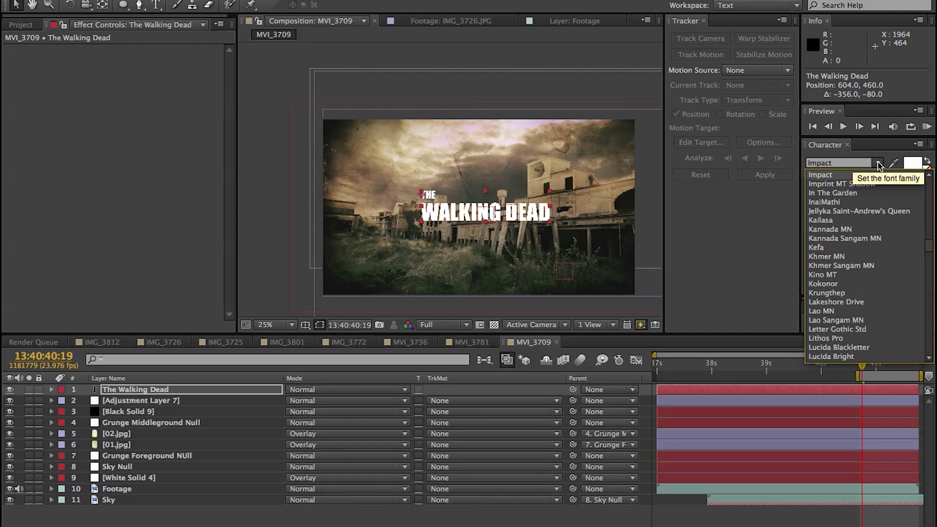
left_click(858, 162)
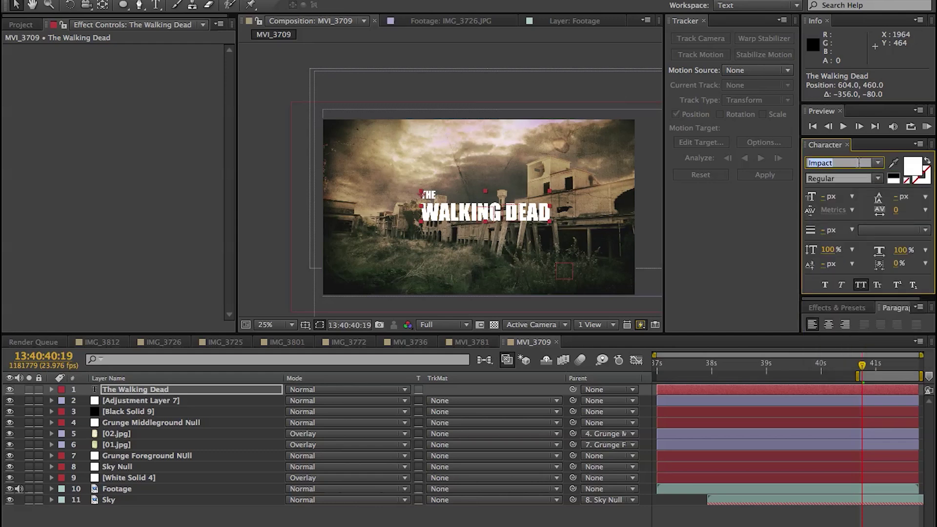
type("Dead Kansas")
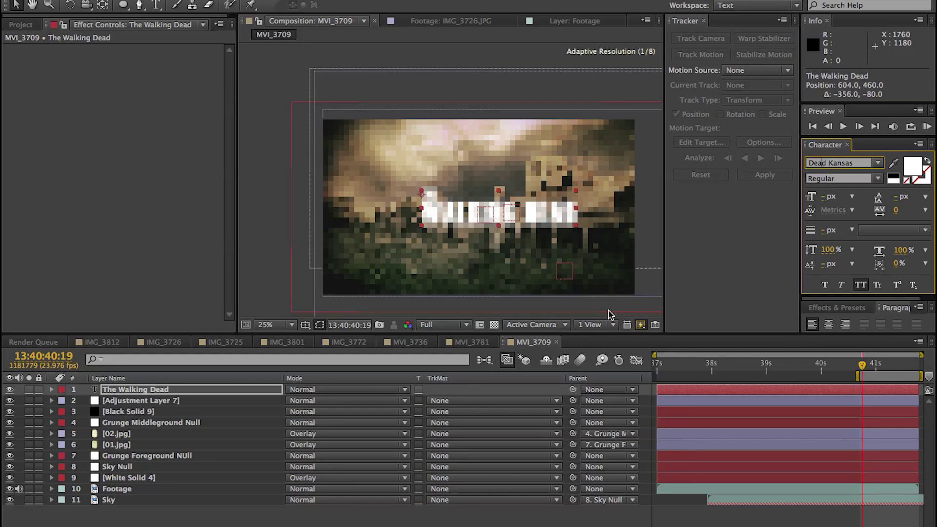
left_click(449, 517)
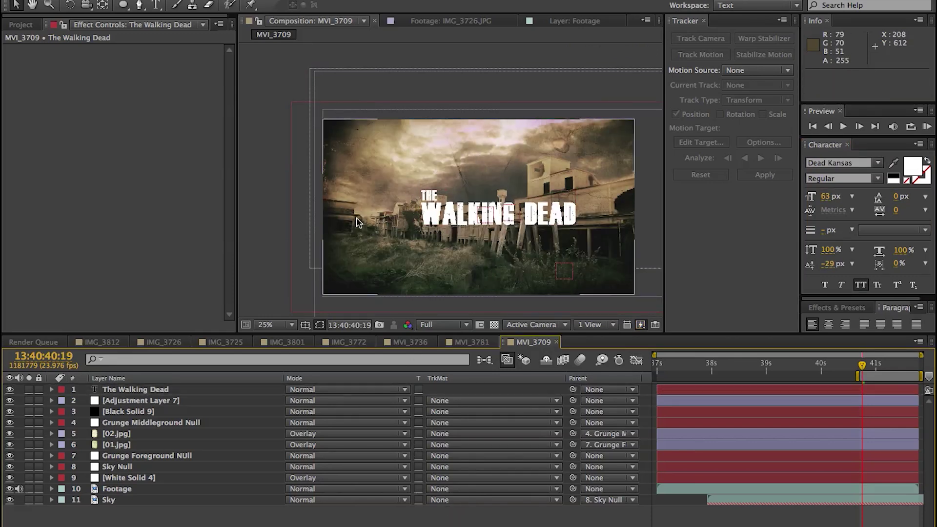
left_click_drag(527, 217, 520, 217)
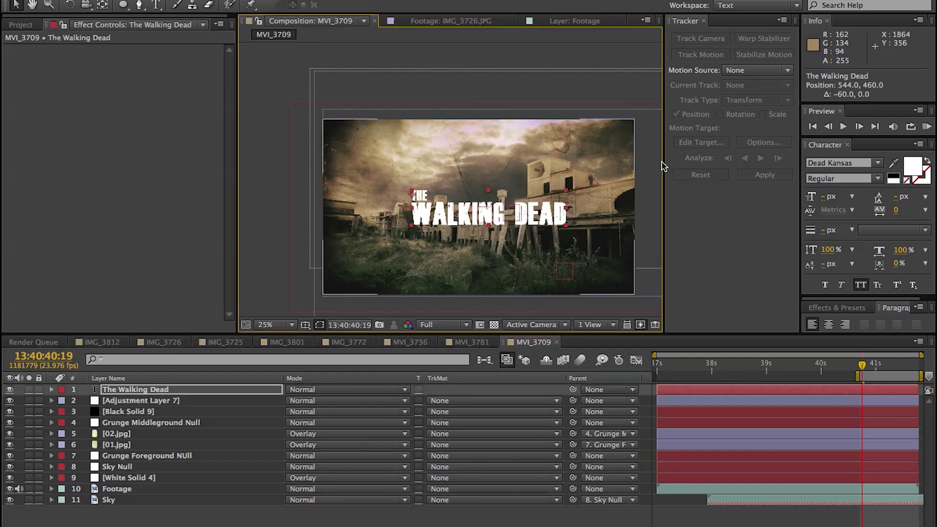
- Change the title's text color to the pale gold E3C47B
left_click(911, 168)
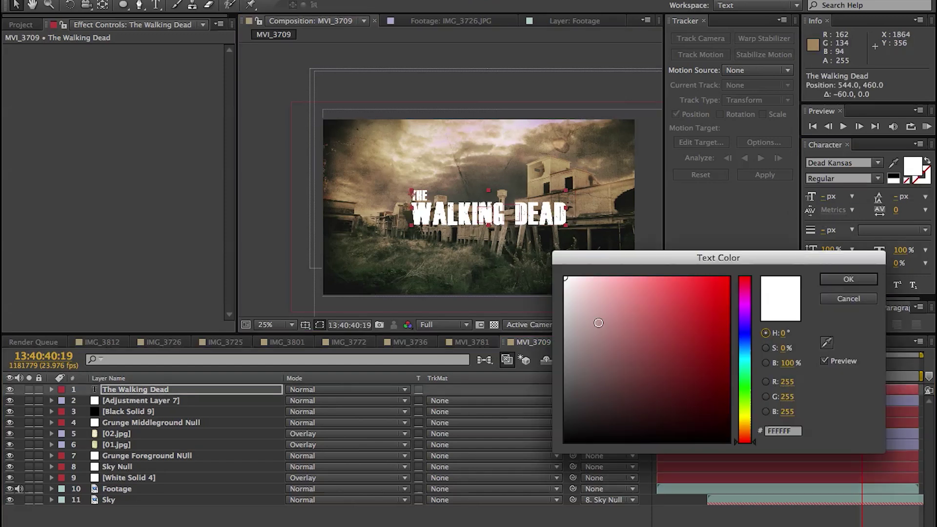
left_click_drag(743, 410, 640, 299)
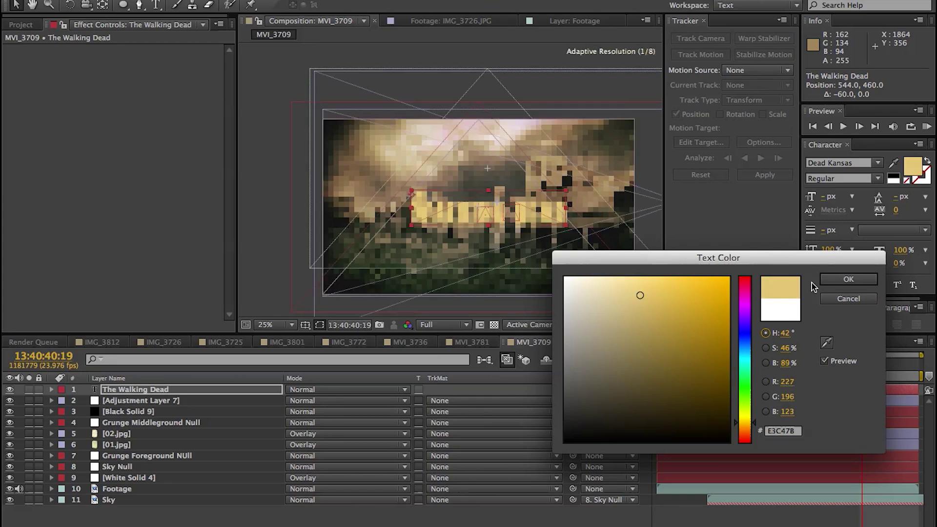
left_click(839, 279)
left_click(564, 517)
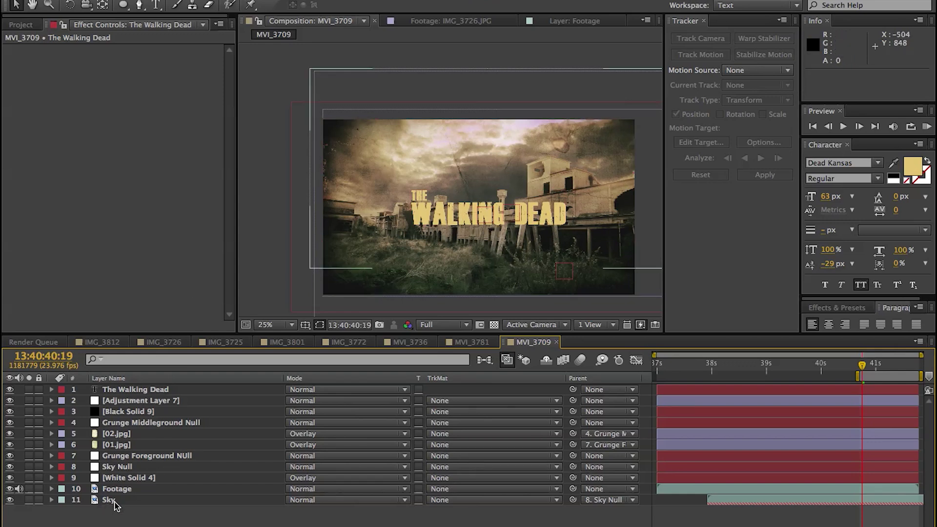
- Place the 04.jpg texture in the composition directly below the title text layer
left_click(21, 25)
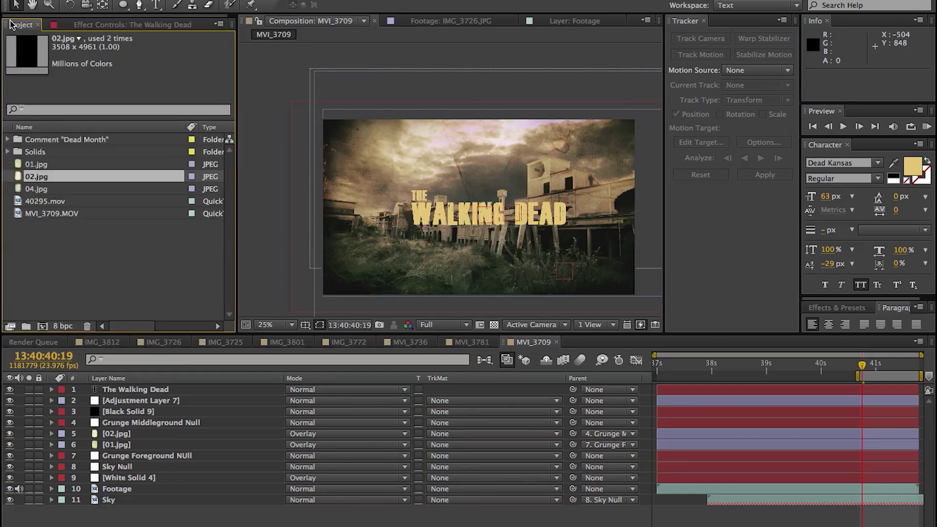
left_click(35, 191)
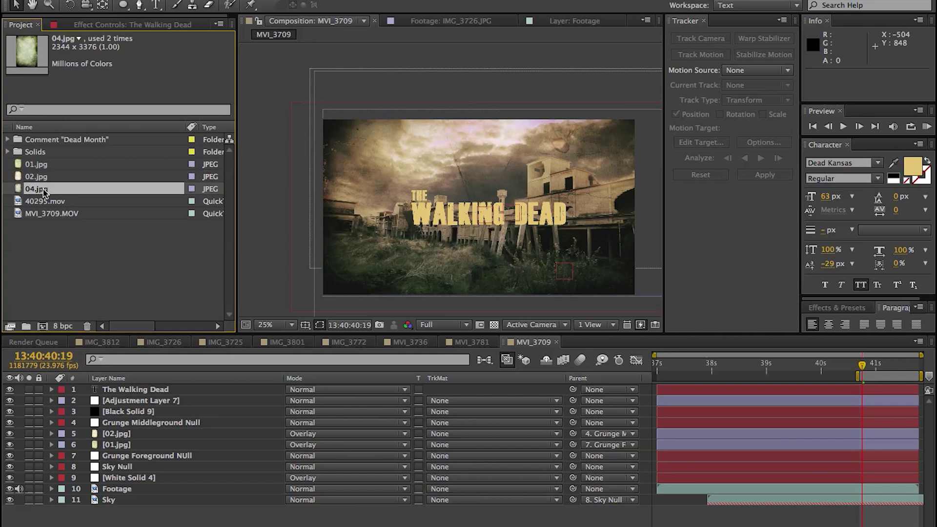
left_click_drag(43, 193, 126, 397)
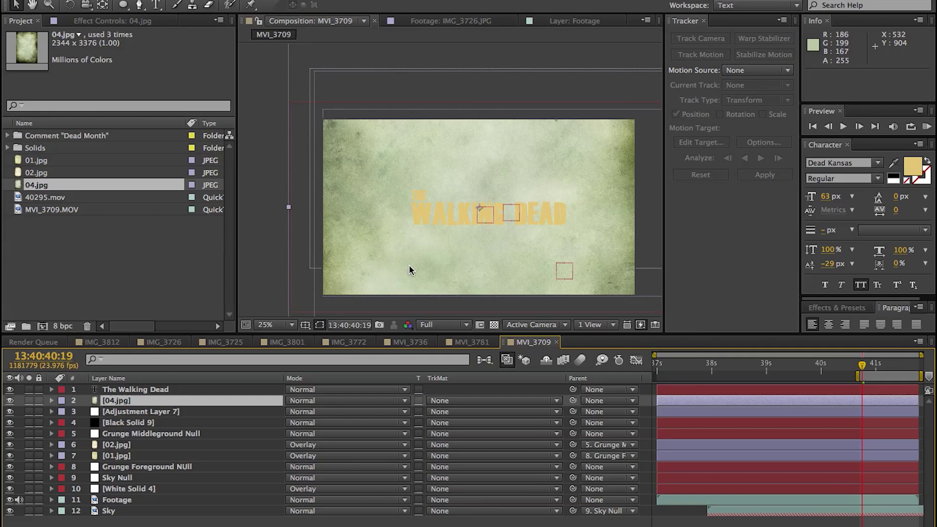
- Scale the 04.jpg texture layer down to 36% and rotate it by 90°
key("s")
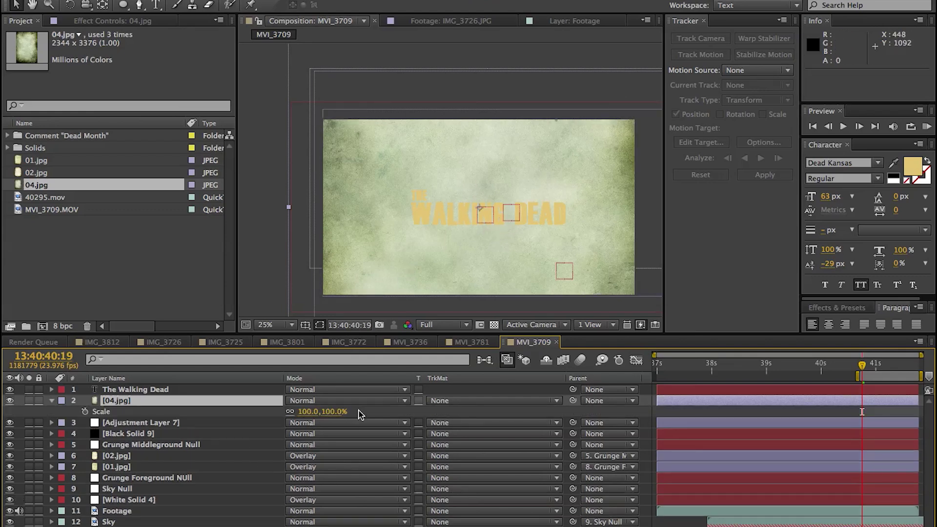
left_click_drag(340, 415, 337, 416)
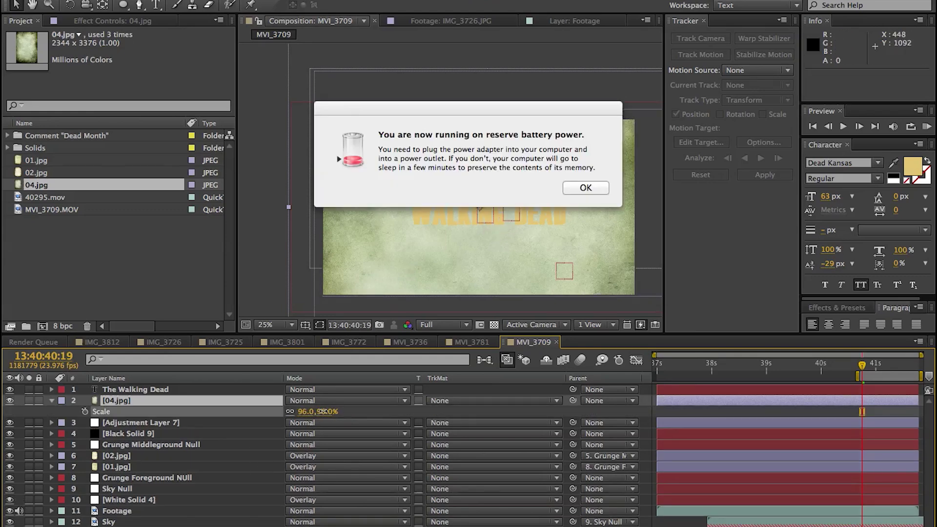
left_click(579, 189)
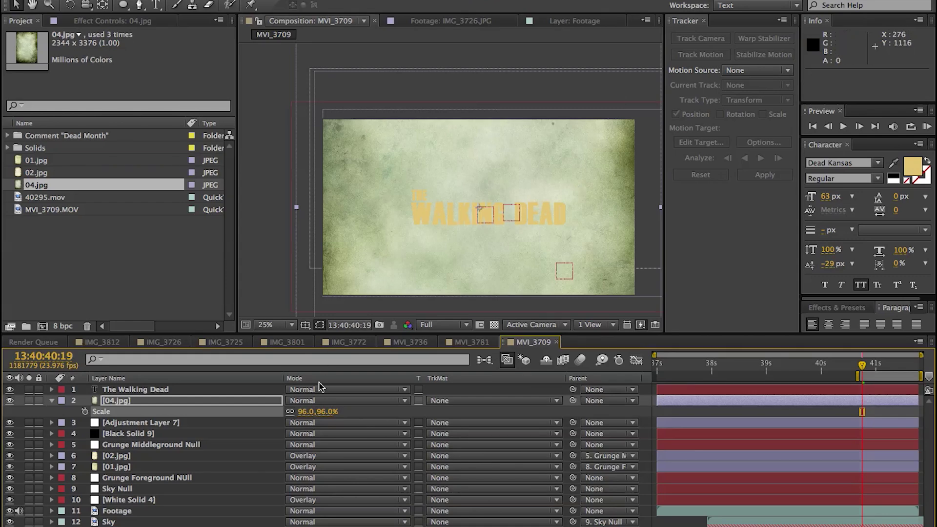
left_click_drag(320, 414, 286, 419)
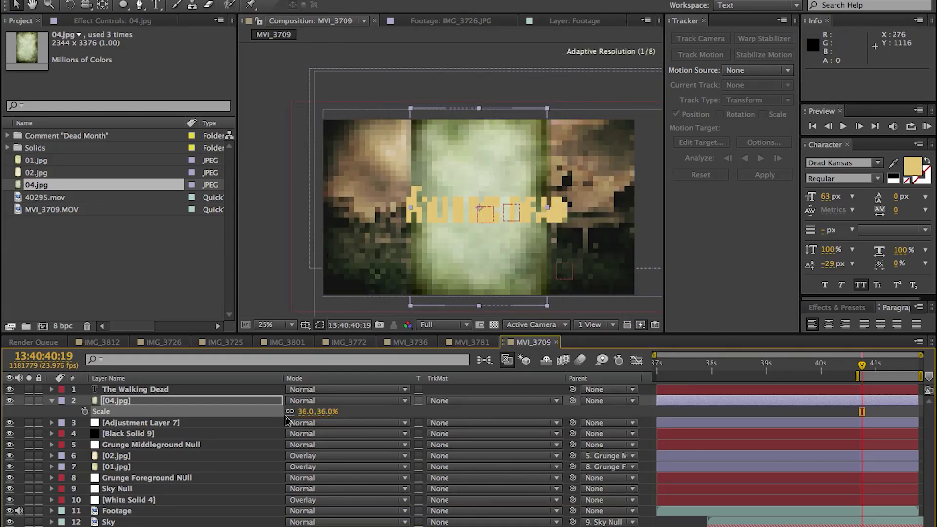
key("r")
left_click(304, 412)
key("Return")
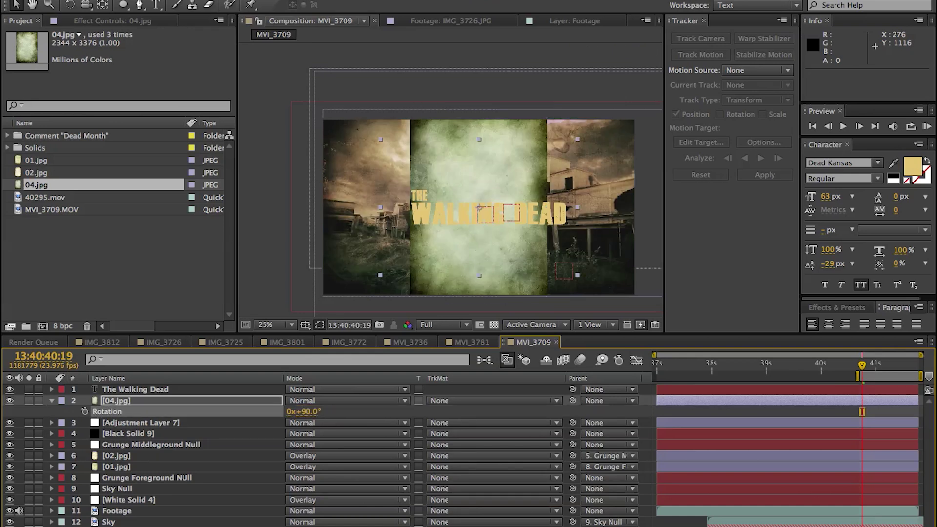
- Set the 04.jpg layer's scale to 32% and move it to about position 1008, 540 behind the title
key("s")
left_click_drag(327, 412, 325, 412)
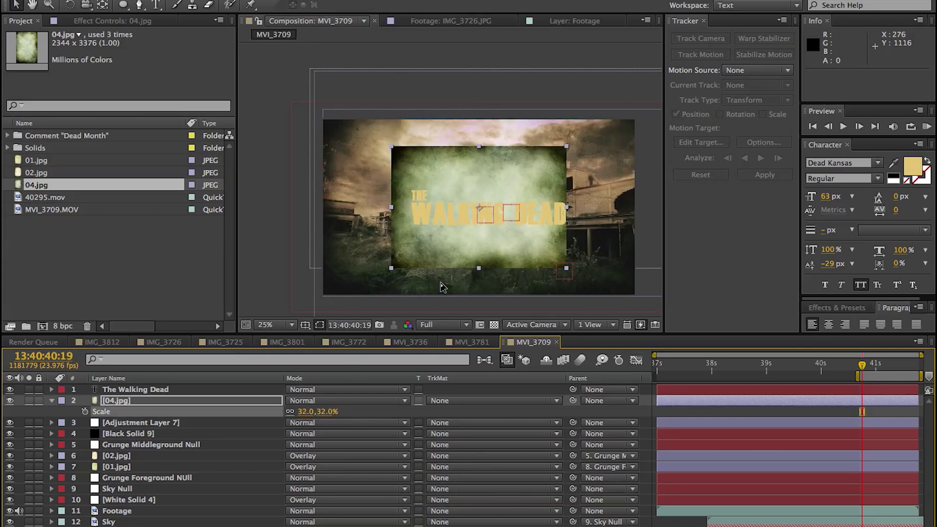
left_click_drag(448, 255, 456, 251)
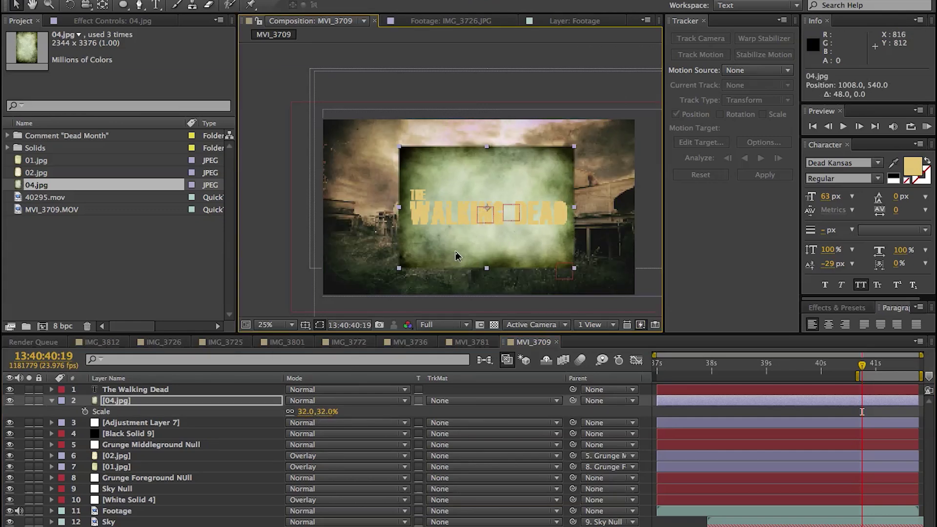
- Set the 04.jpg layer's track matte to Alpha Matte "The Walking Dead" and inspect the textured title up close
left_click(439, 400)
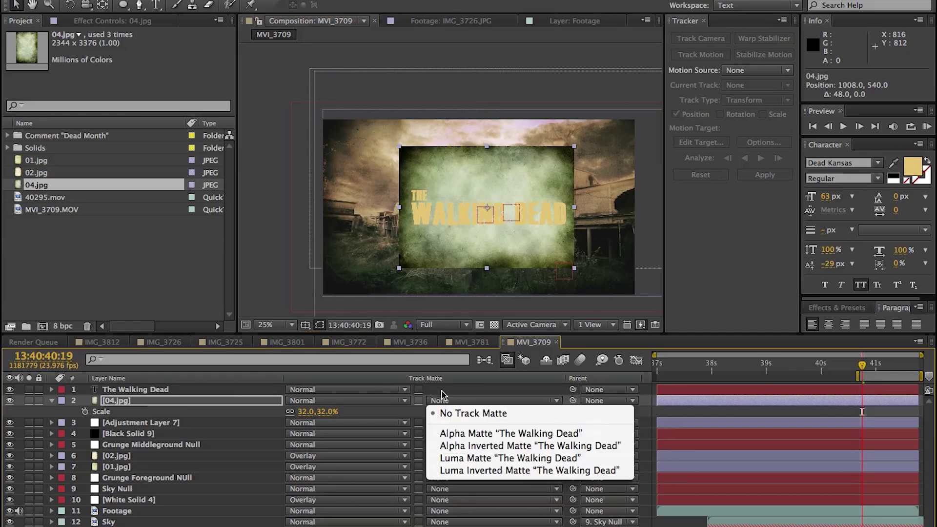
left_click(481, 433)
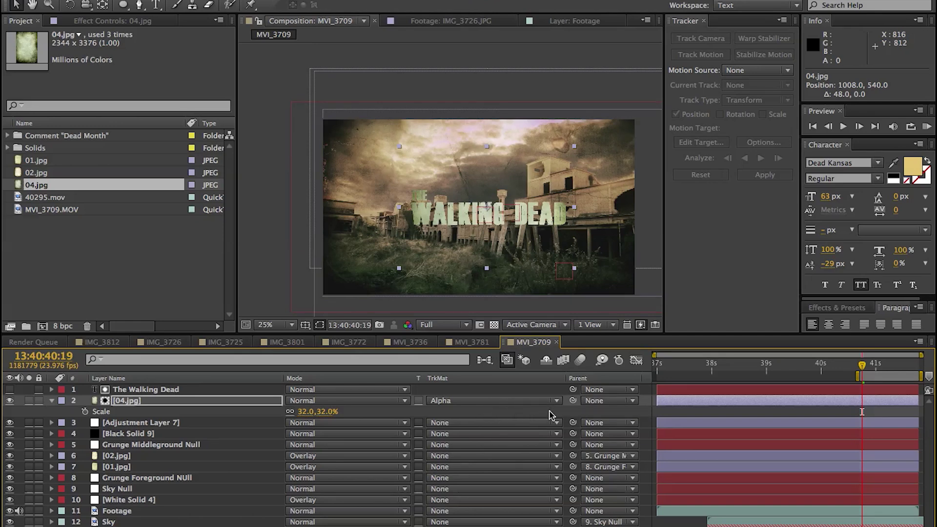
key("period")
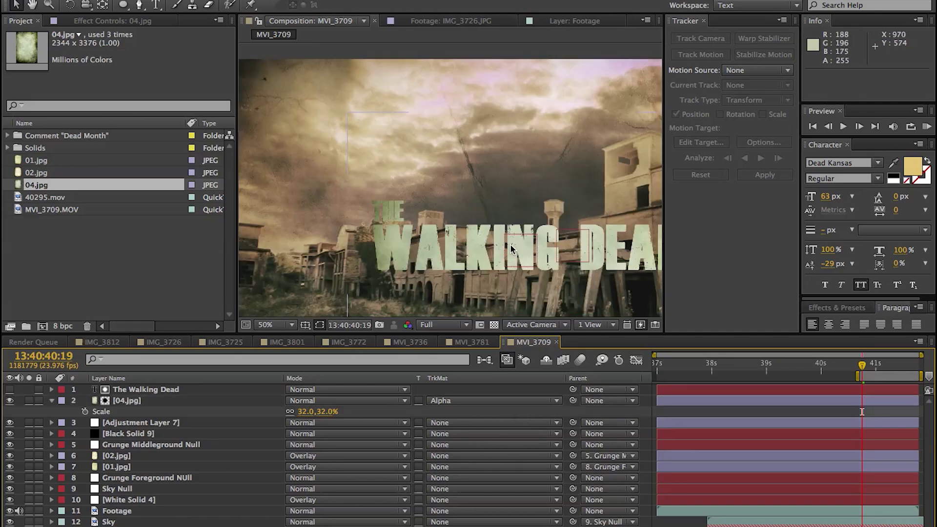
left_click_drag(511, 249, 430, 217)
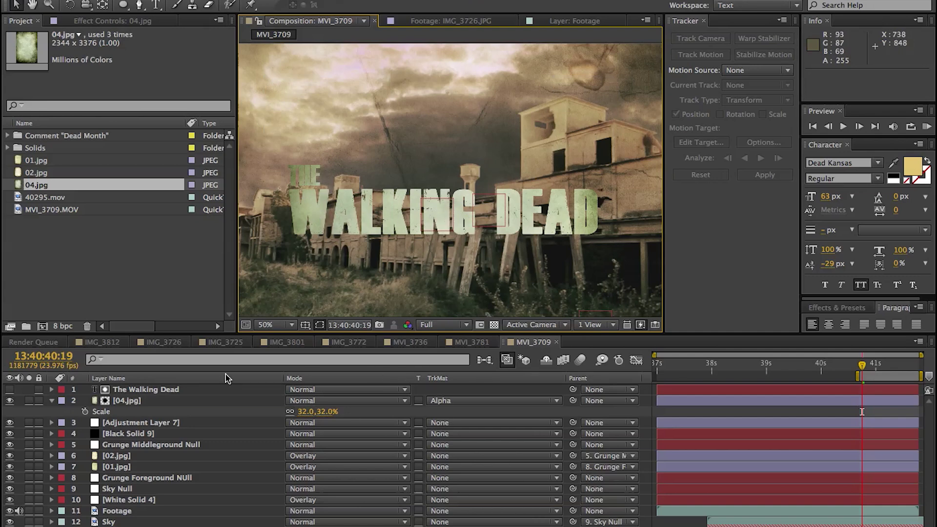
- Apply the Curves effect to the 04.jpg texture layer and bend its RGB curve to darken the shadows for more contrast
left_click(143, 400)
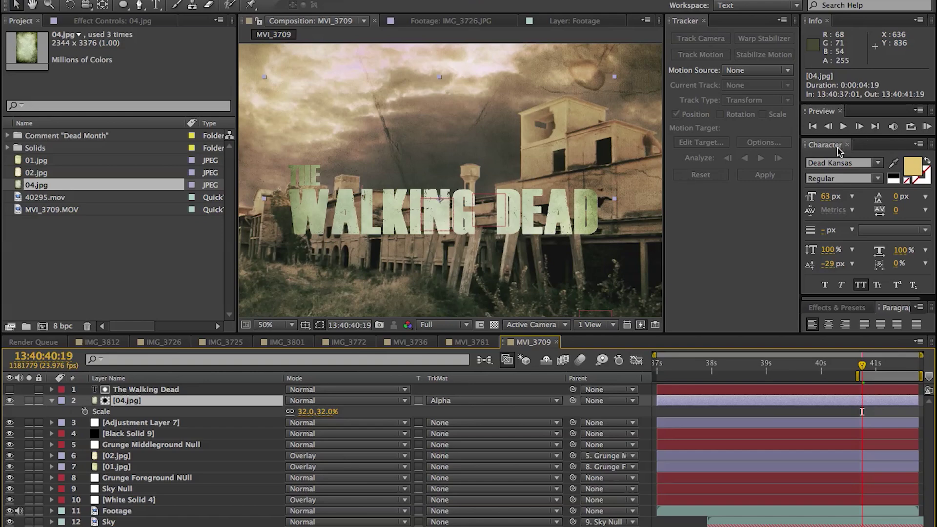
left_click(840, 308)
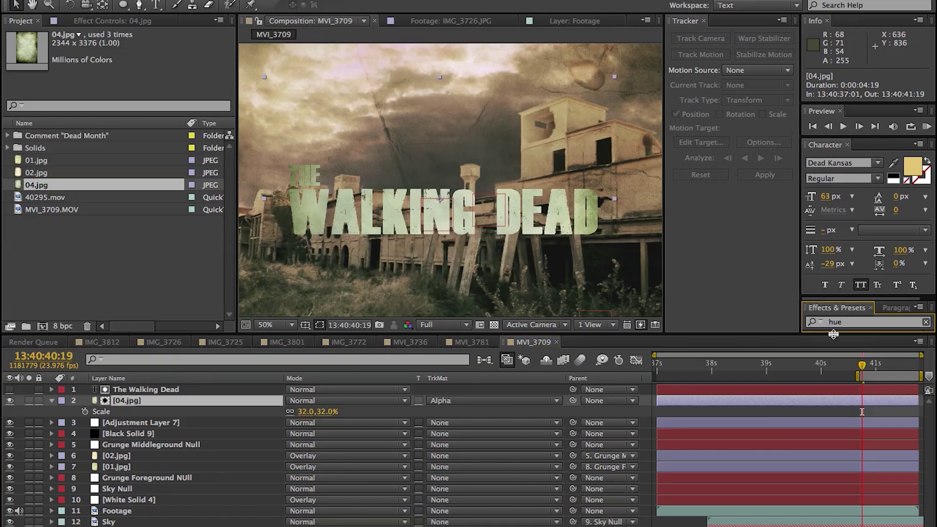
left_click_drag(834, 333, 836, 397)
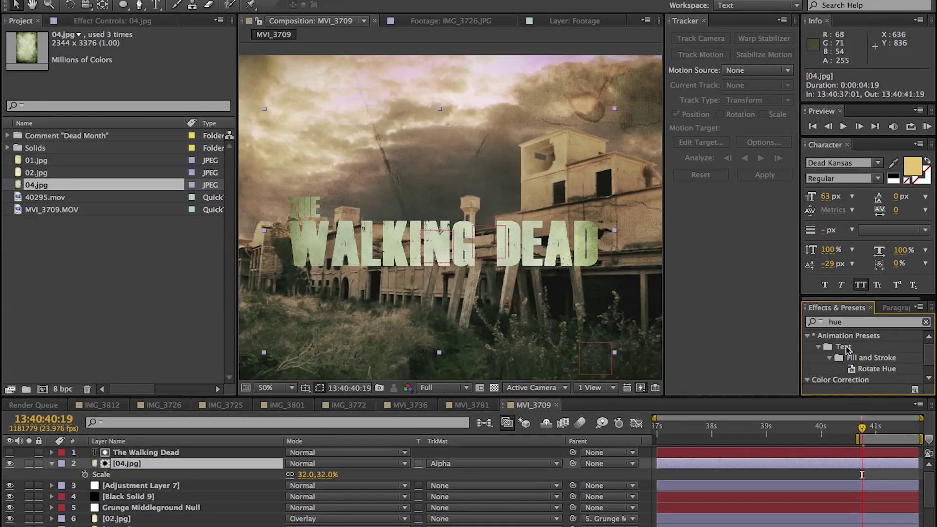
type("curves")
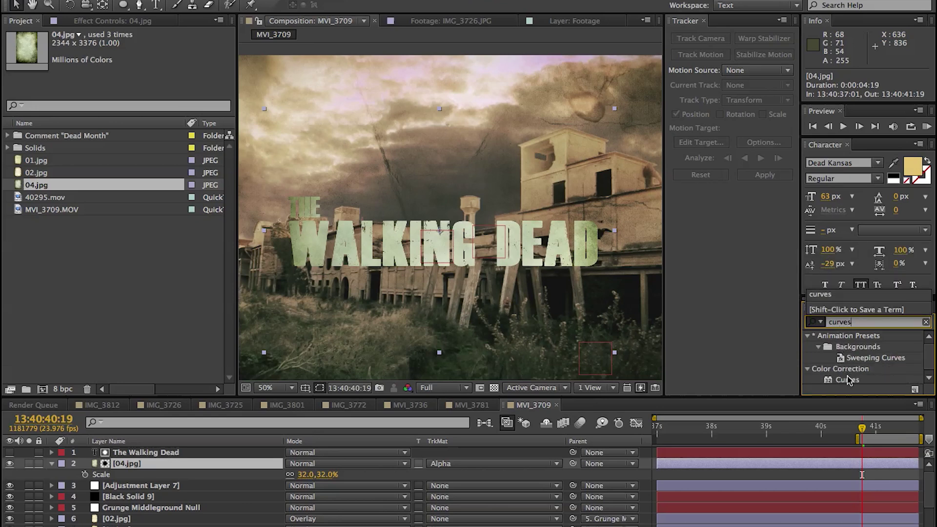
left_click(847, 379)
left_click_drag(848, 382, 850, 468)
left_click_drag(65, 163, 71, 172)
left_click_drag(124, 111, 118, 109)
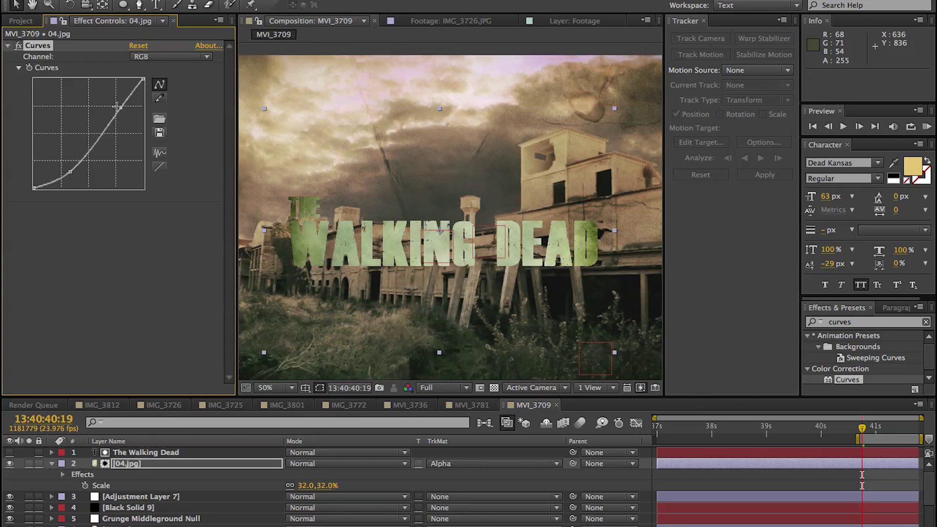
- Add a Tint effect to the 04.jpg layer and map white to the muted yellow D2C172
left_click(847, 322)
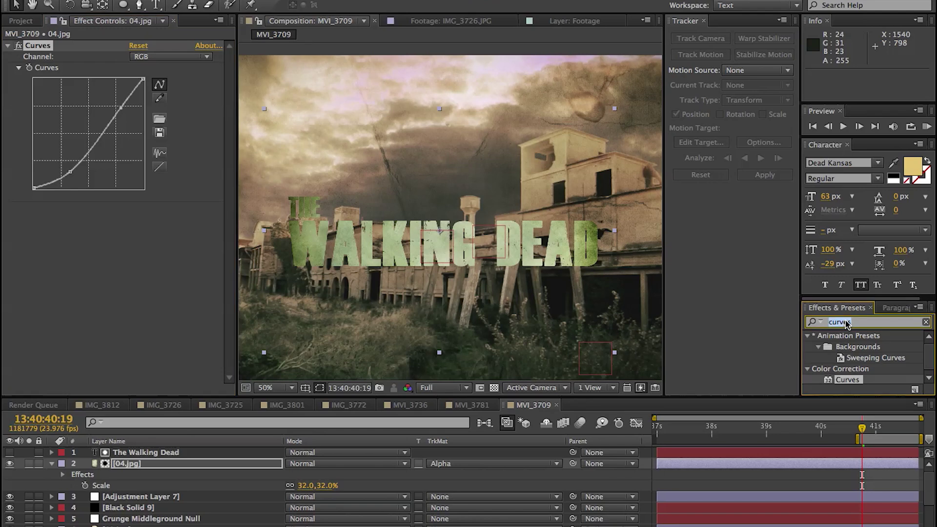
type("tint")
left_click_drag(841, 383, 863, 470)
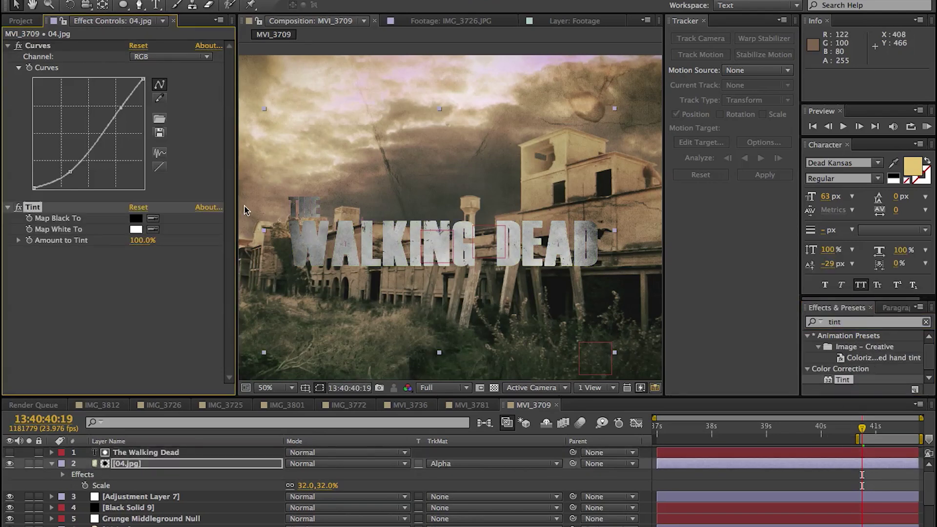
left_click(136, 229)
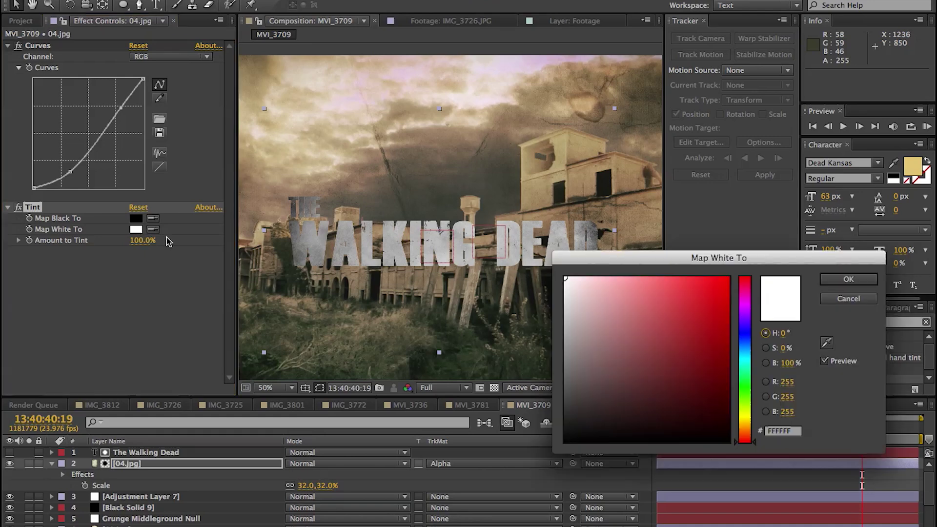
left_click(741, 422)
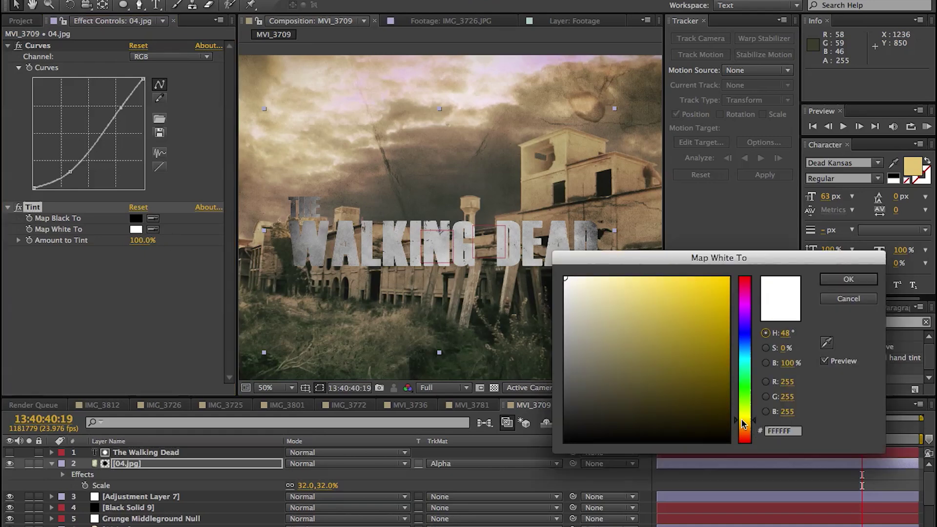
mouse_move(665, 341)
left_mouse_down()
mouse_move(666, 256)
mouse_move(700, 256)
mouse_move(653, 257)
left_mouse_up()
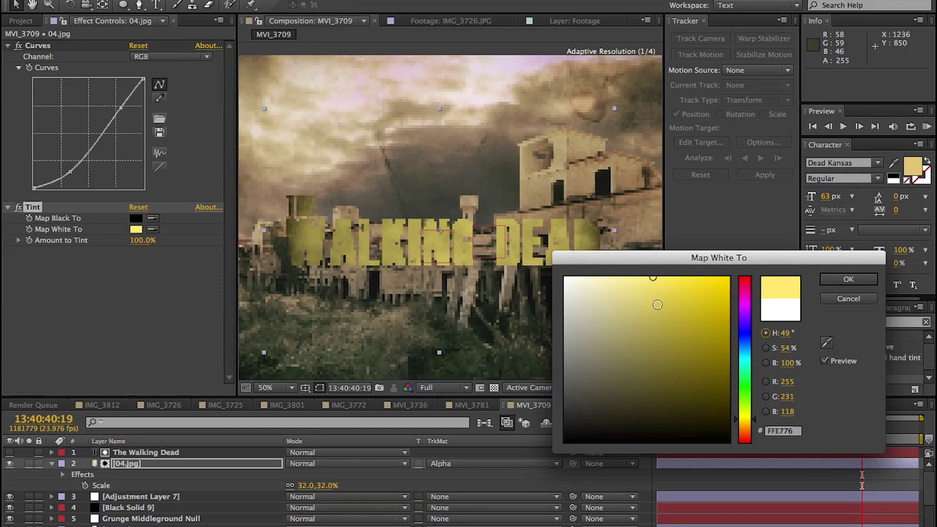
left_click_drag(657, 305, 640, 305)
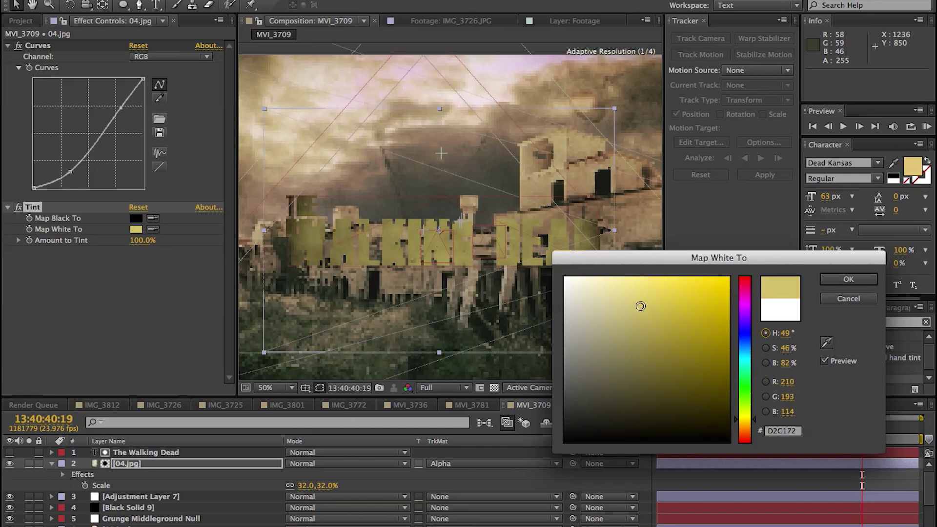
left_click(849, 279)
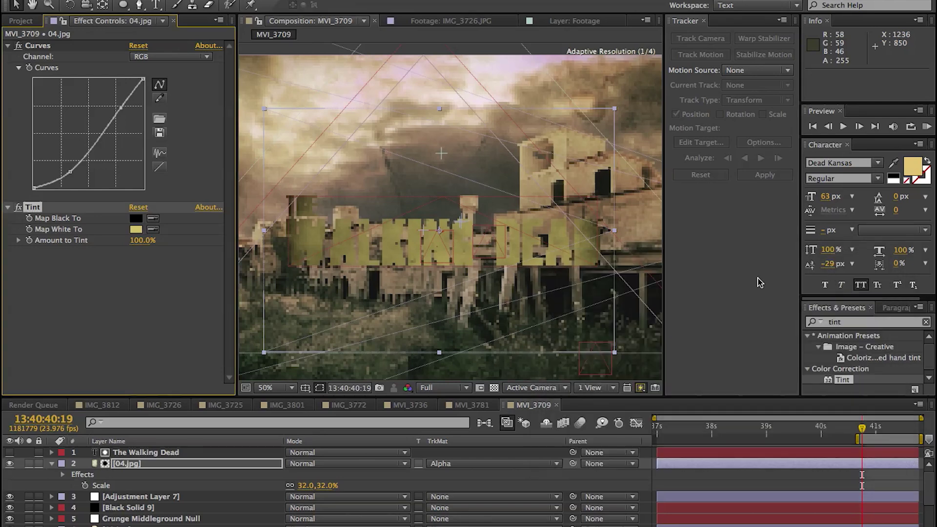
left_click(633, 482)
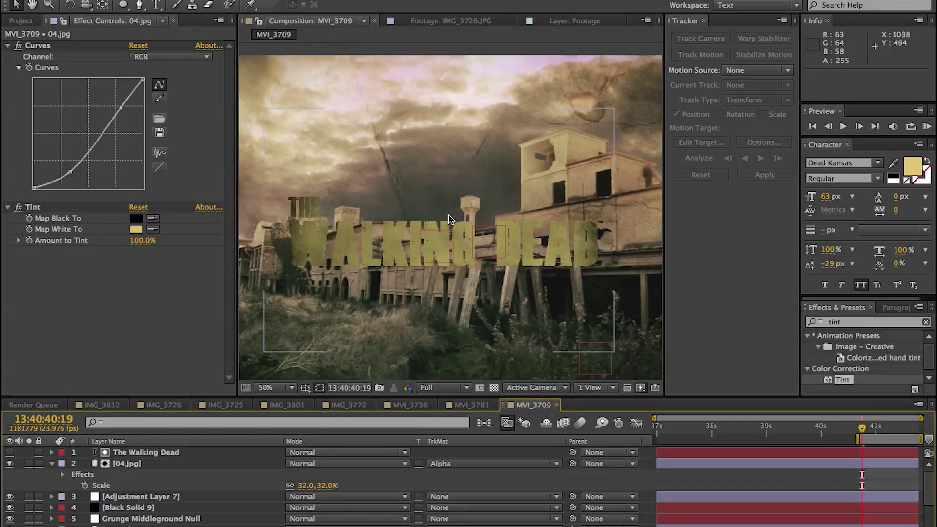
- Brighten the Tint effect's Map White To colour to the lighter yellow EBD87F
left_click(136, 229)
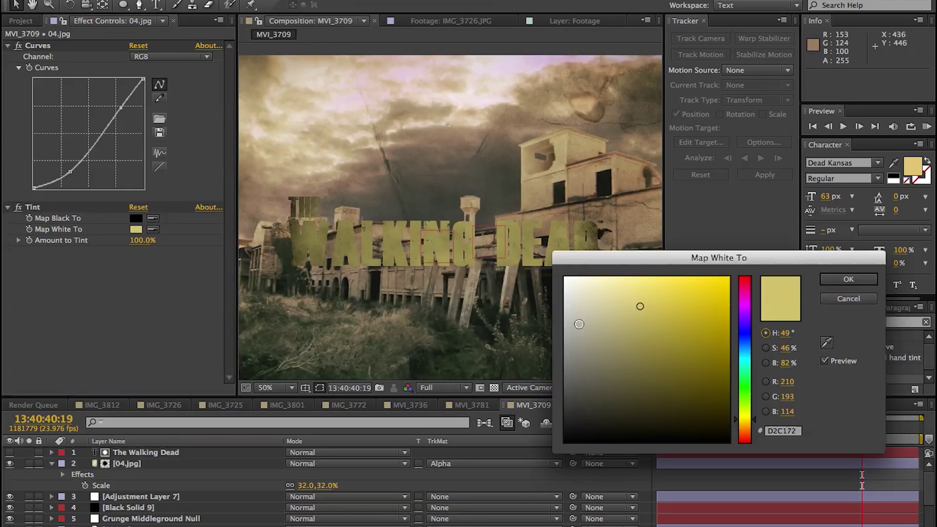
left_click_drag(640, 306, 641, 289)
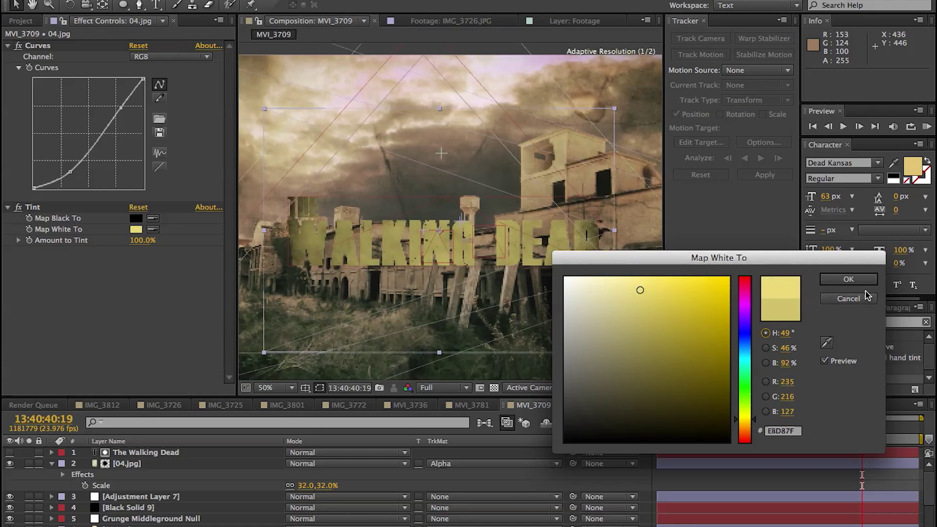
left_click(854, 281)
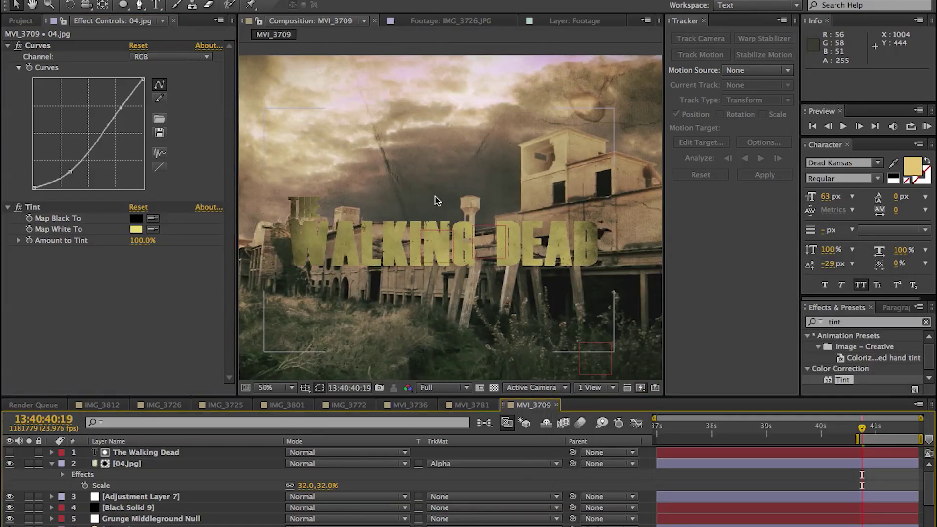
- Pre-compose The Walking Dead text layer and the 04.jpg layer into a composition named Title, moving all attributes into it
left_click(485, 242)
key("comma")
key("period")
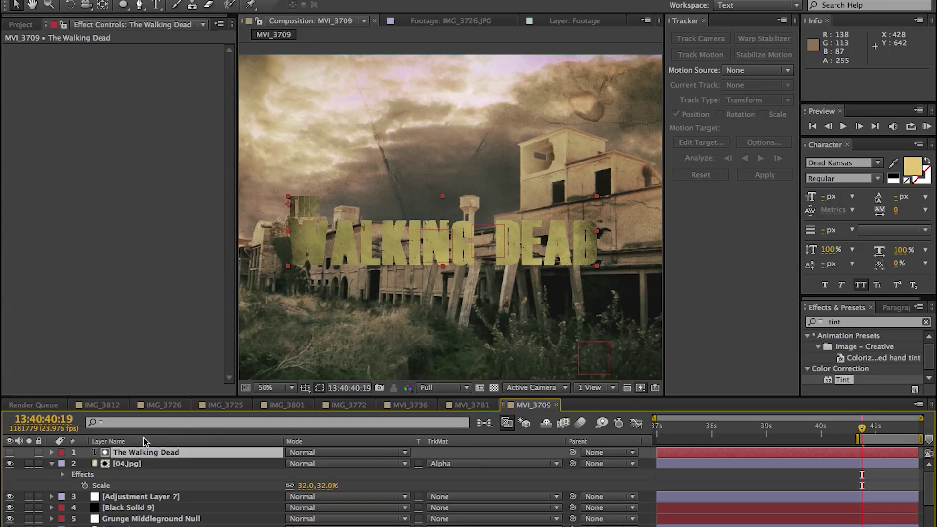
left_click(127, 463, "shift")
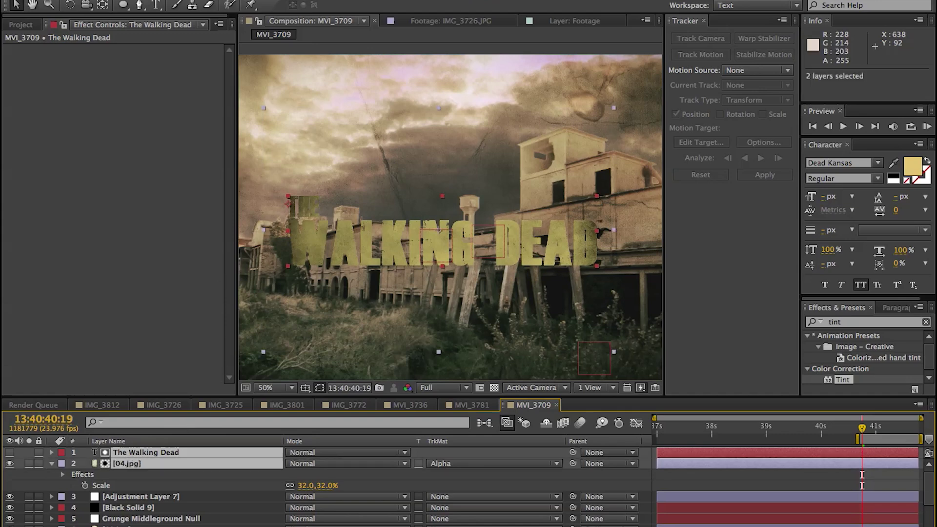
right_click(225, 463)
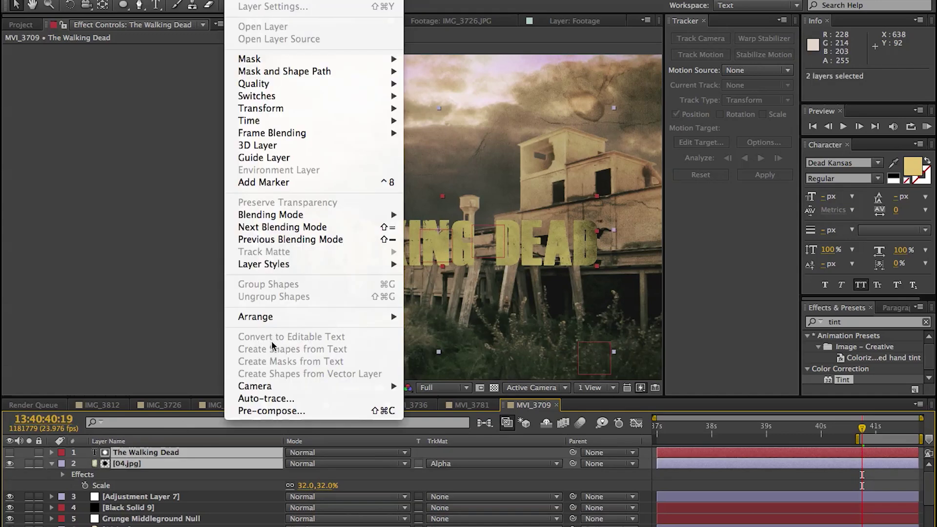
left_click(271, 410)
type("Title")
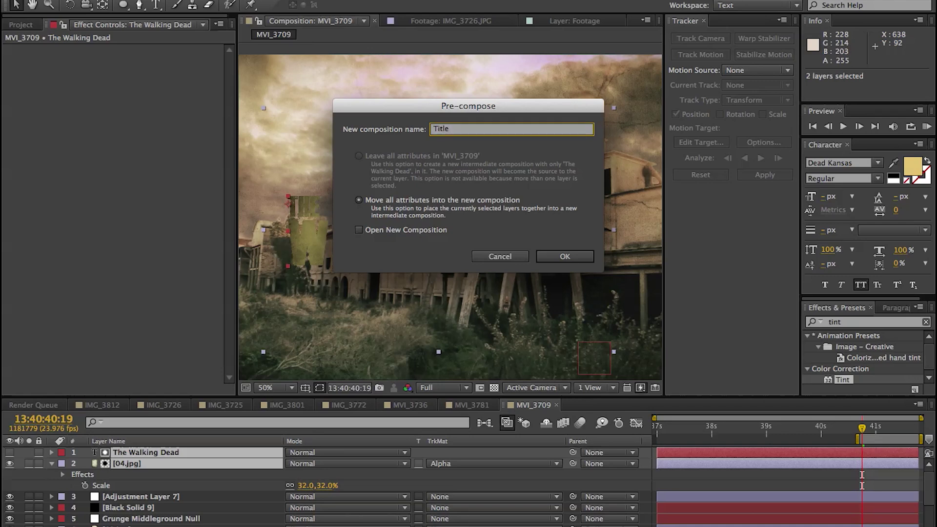
key("Return")
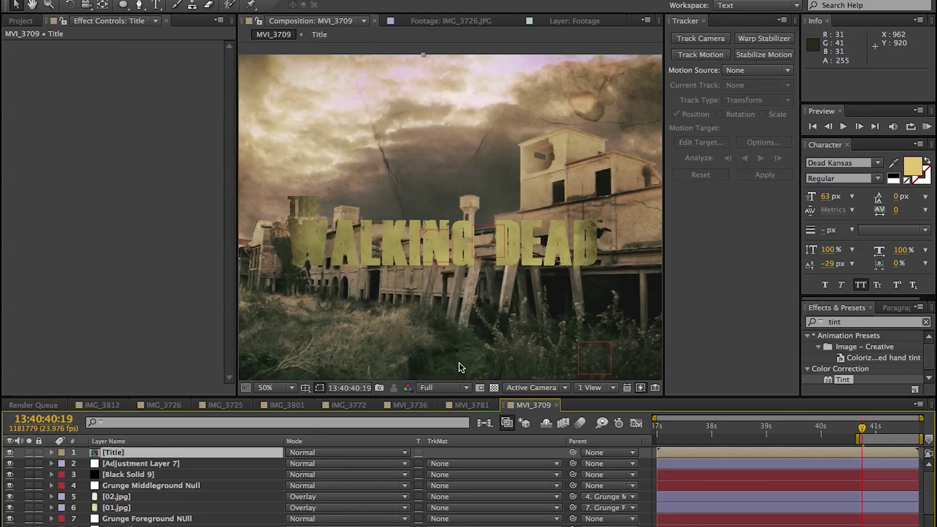
- Parent the Title layer to Grunge Foreground NUll and play a RAM preview of the composition
left_click(604, 452)
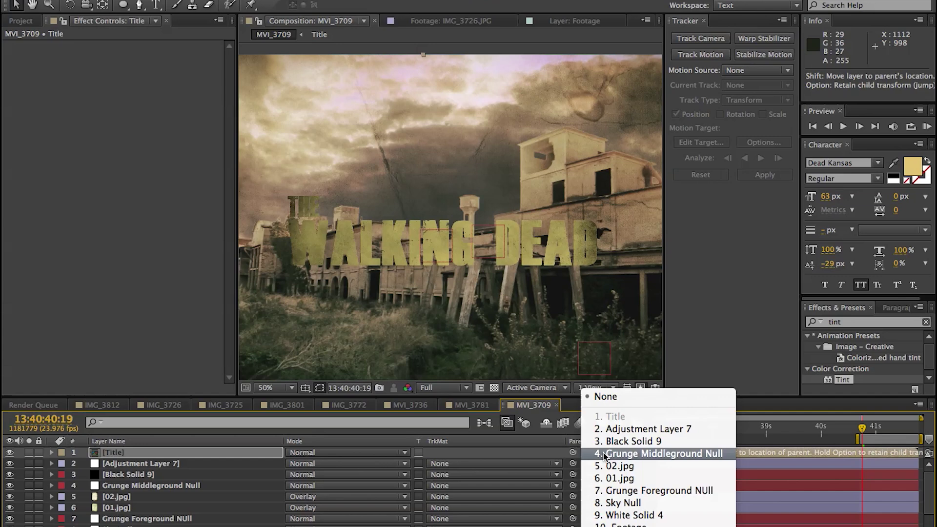
left_click(641, 490)
left_click(926, 126)
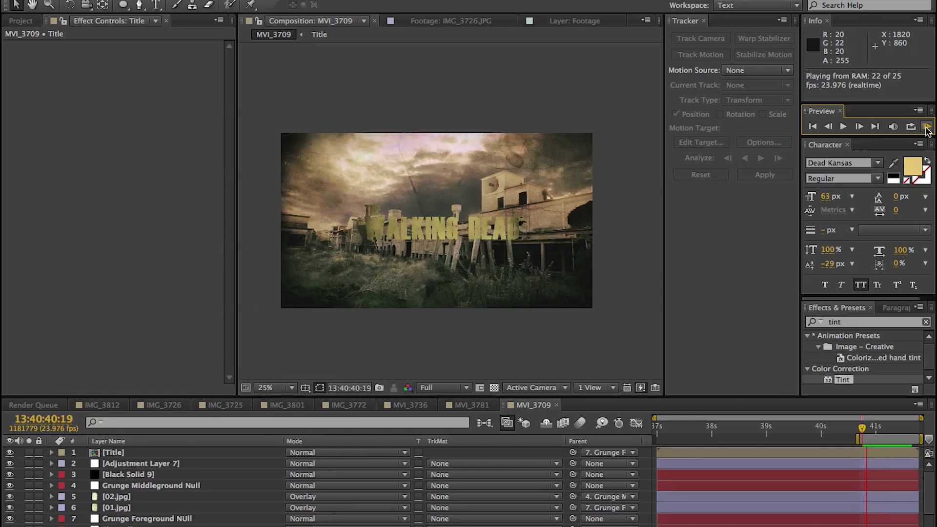